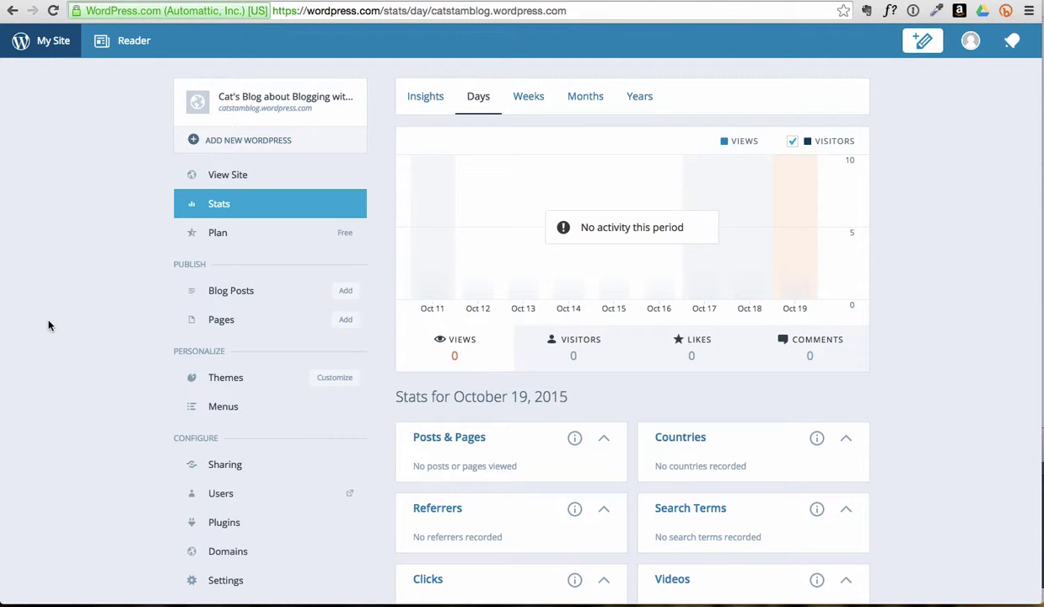
Step: Go to the blog's Pages list, glance at the About page editor, and come back
left_click(231, 326)
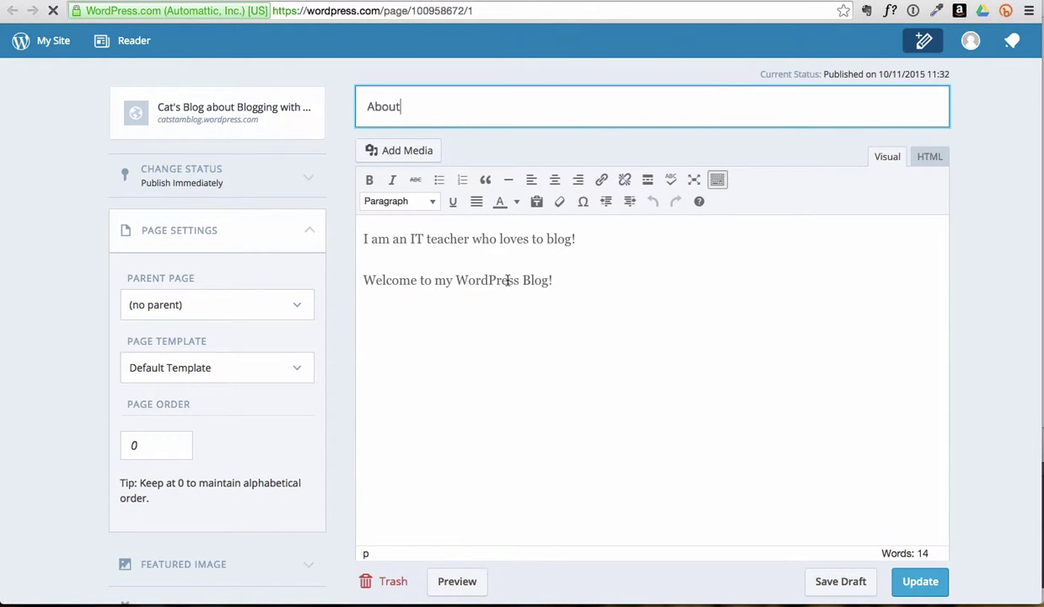
left_click(329, 2)
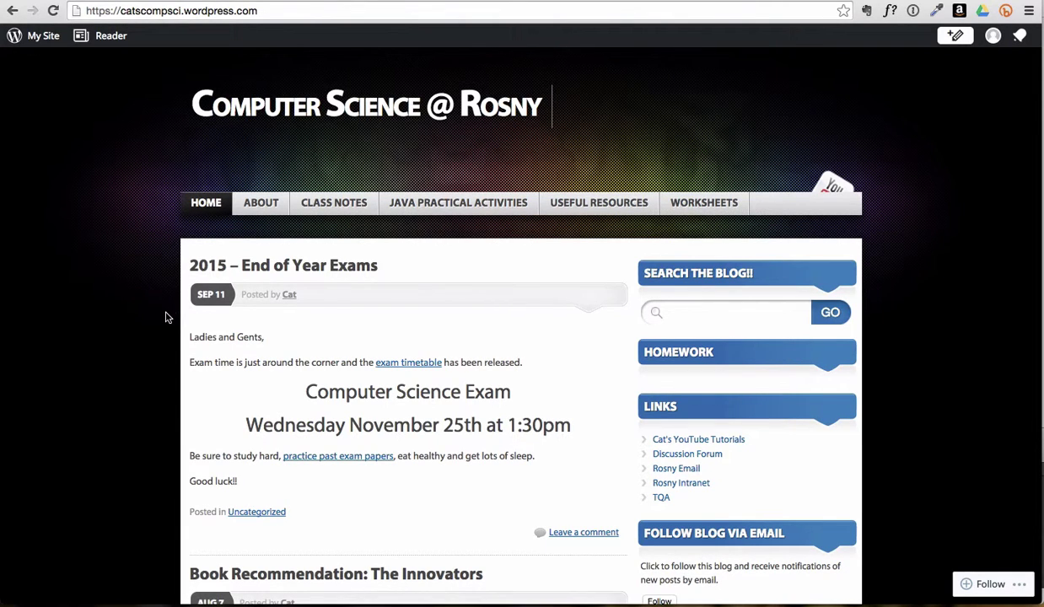
Step: Browse the Computer Science @ Rosny home page, then view its About page
scroll(166, 317, "down", 7)
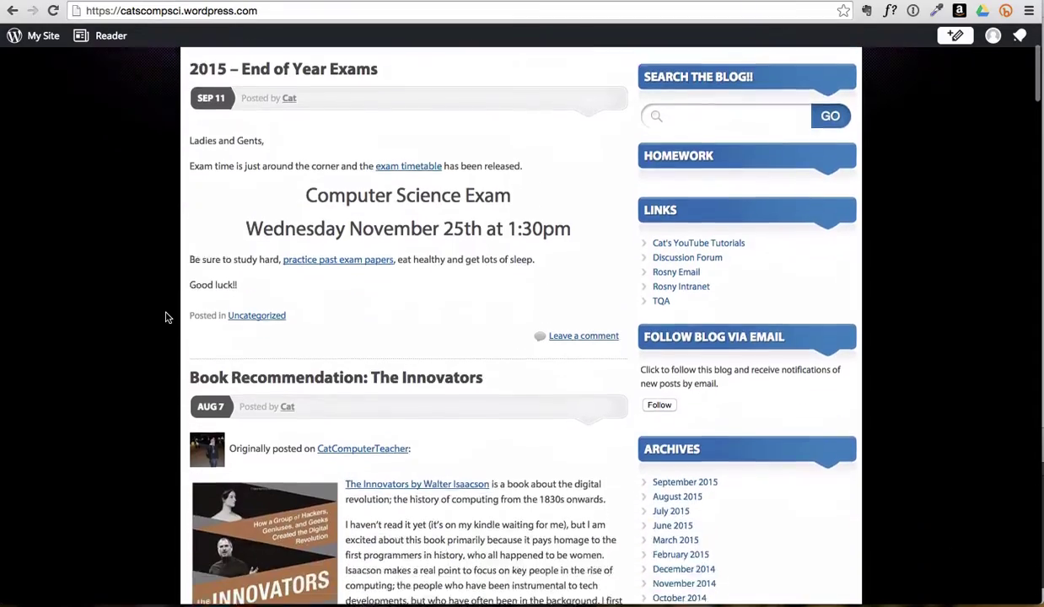
scroll(166, 317, "down", 14)
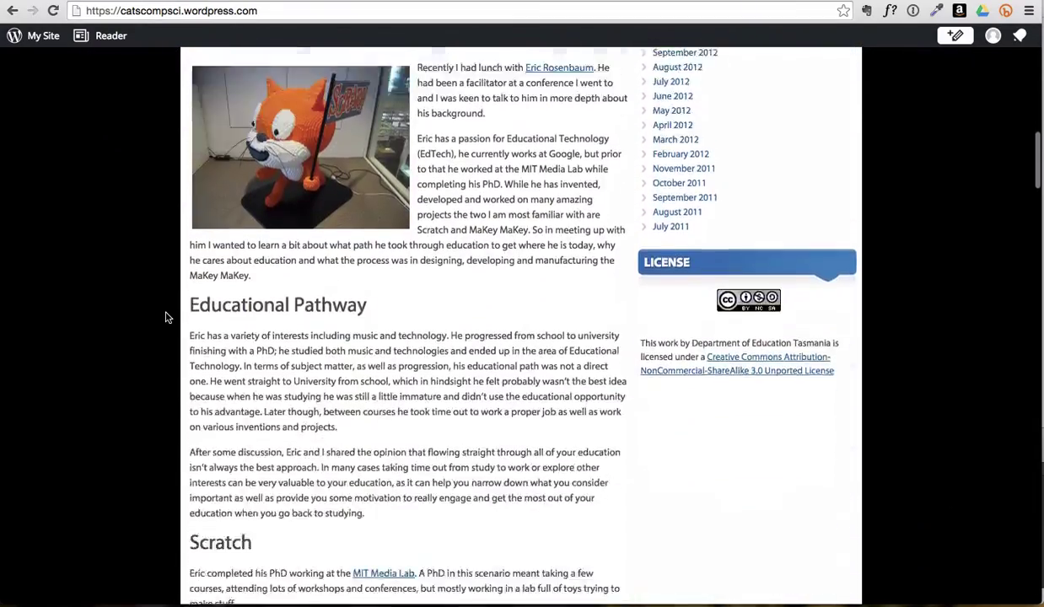
scroll(167, 317, "down", 10)
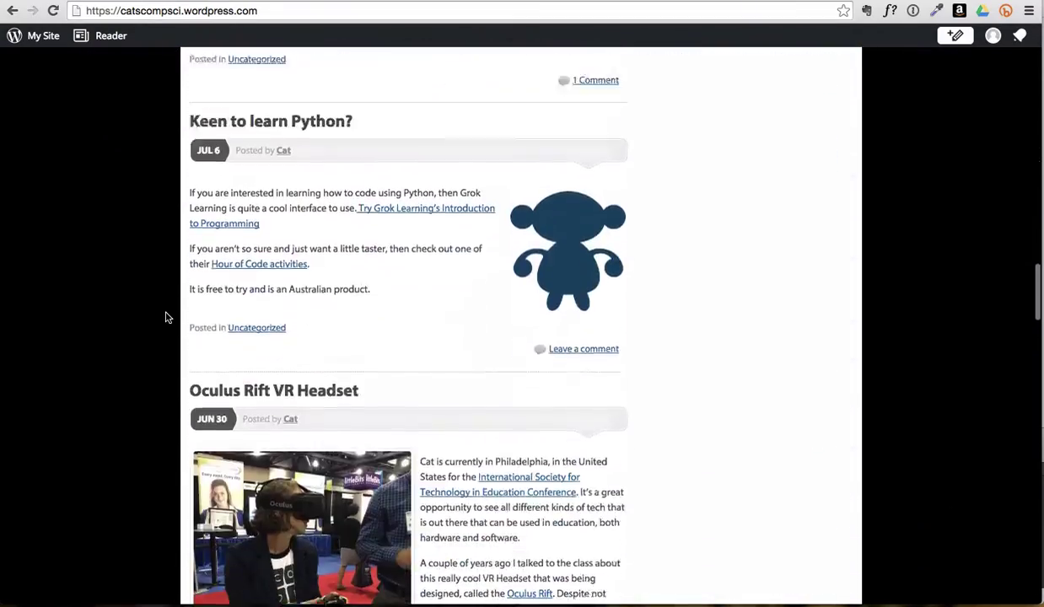
scroll(166, 317, "up", 4)
scroll(166, 317, "up", 12)
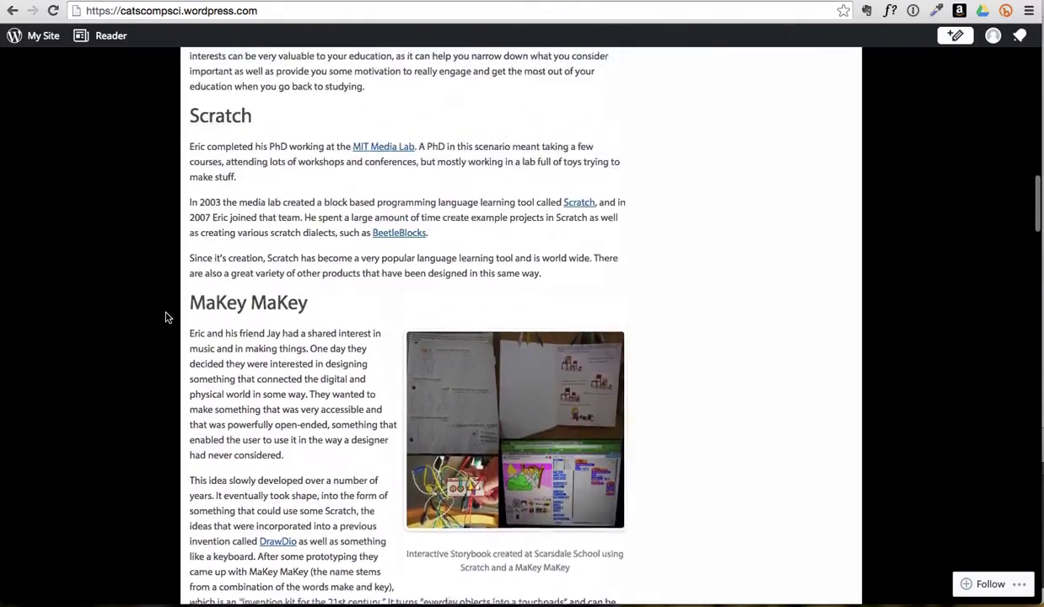
scroll(166, 317, "up", 13)
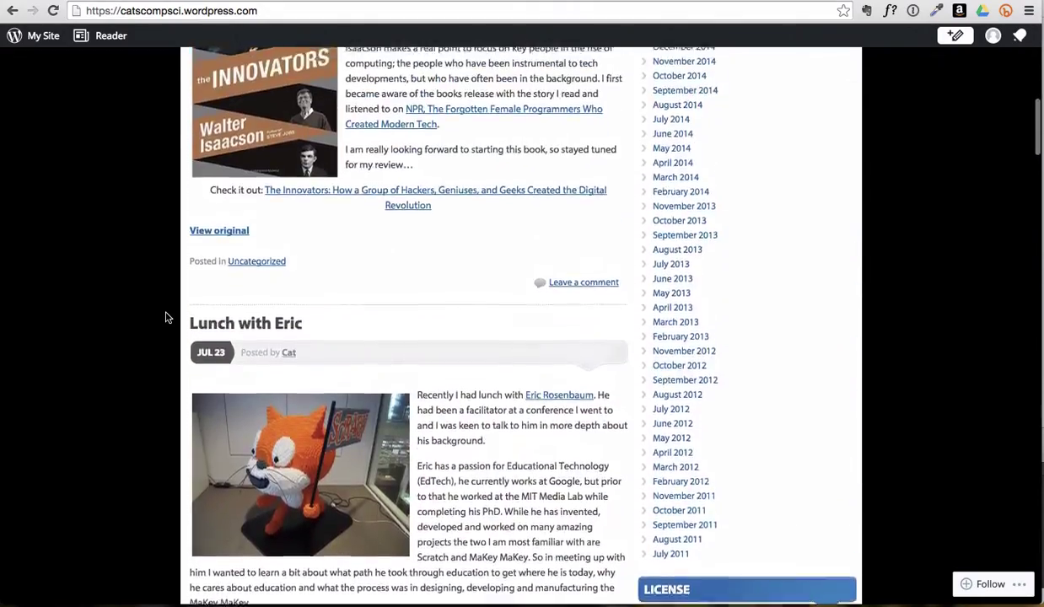
scroll(115, 247, "up", 3)
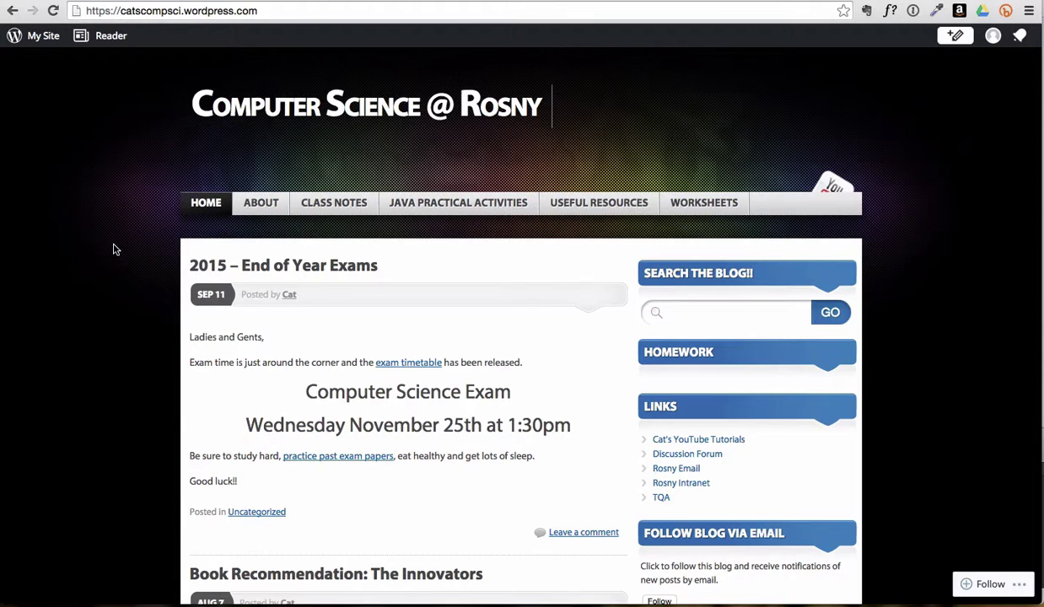
left_click(270, 207)
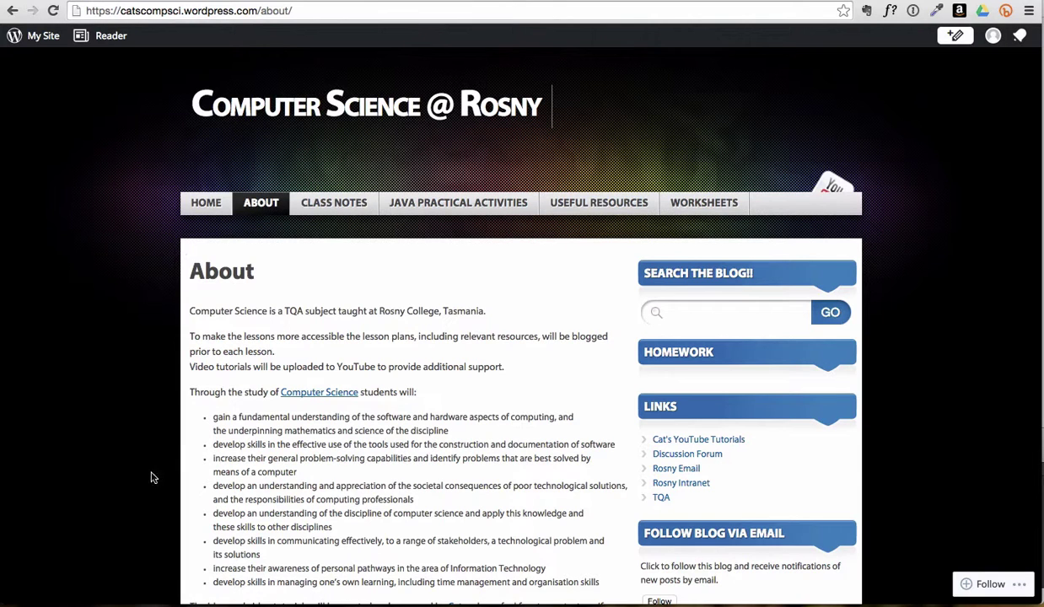
scroll(142, 438, "down", 3)
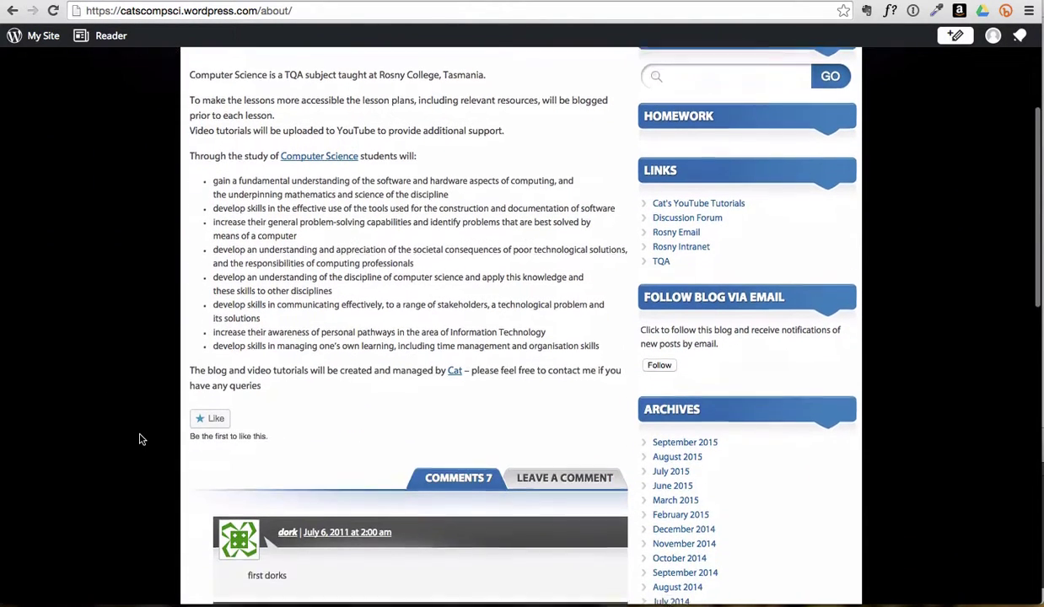
scroll(122, 396, "up", 1)
scroll(122, 396, "up", 2)
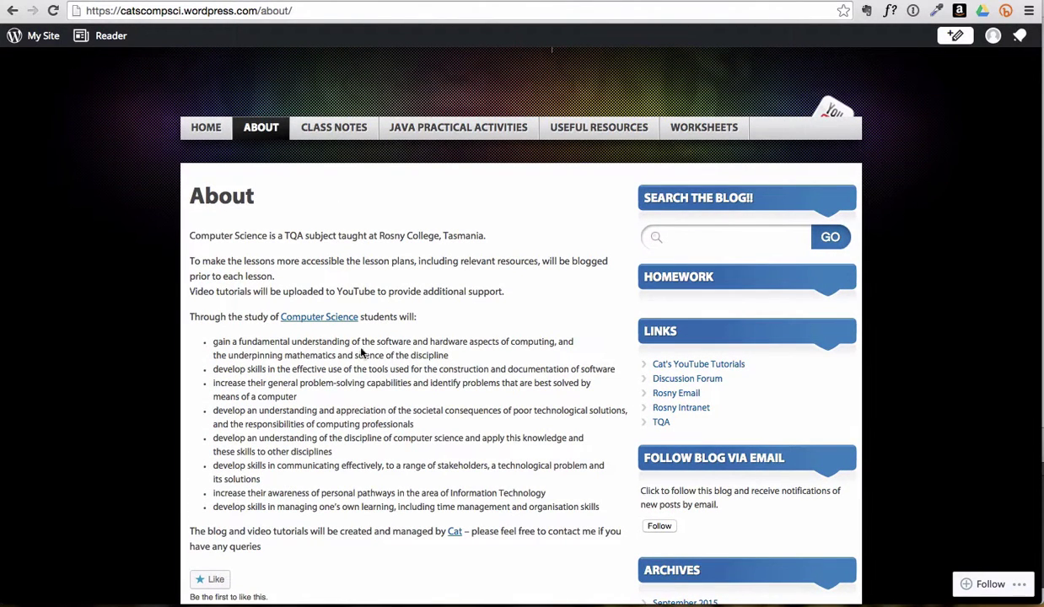
Step: View the site's Class Notes and Java Practical Activities pages
left_click(354, 133)
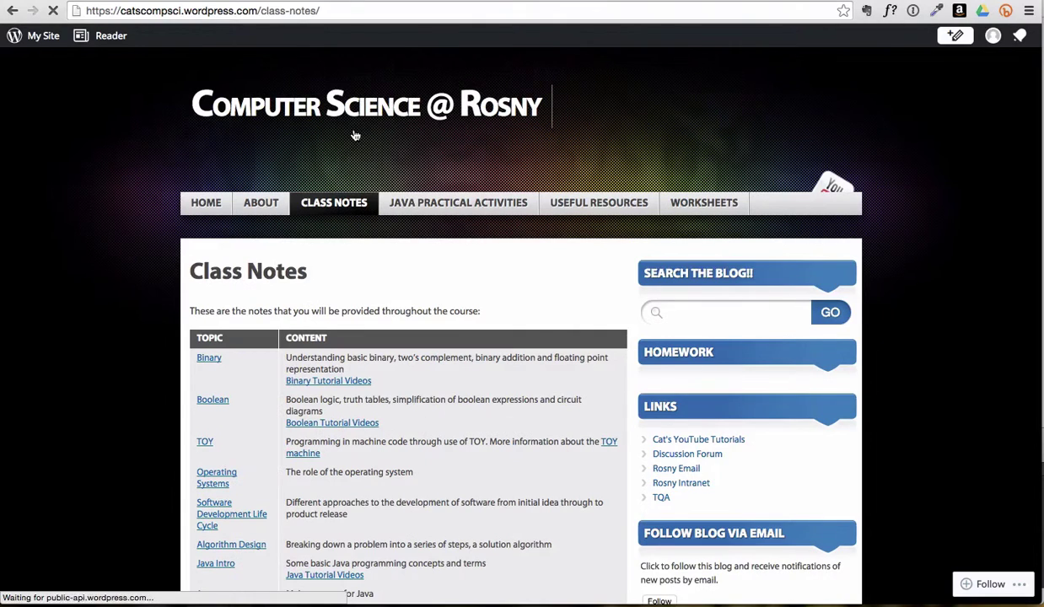
scroll(69, 382, "down", 3)
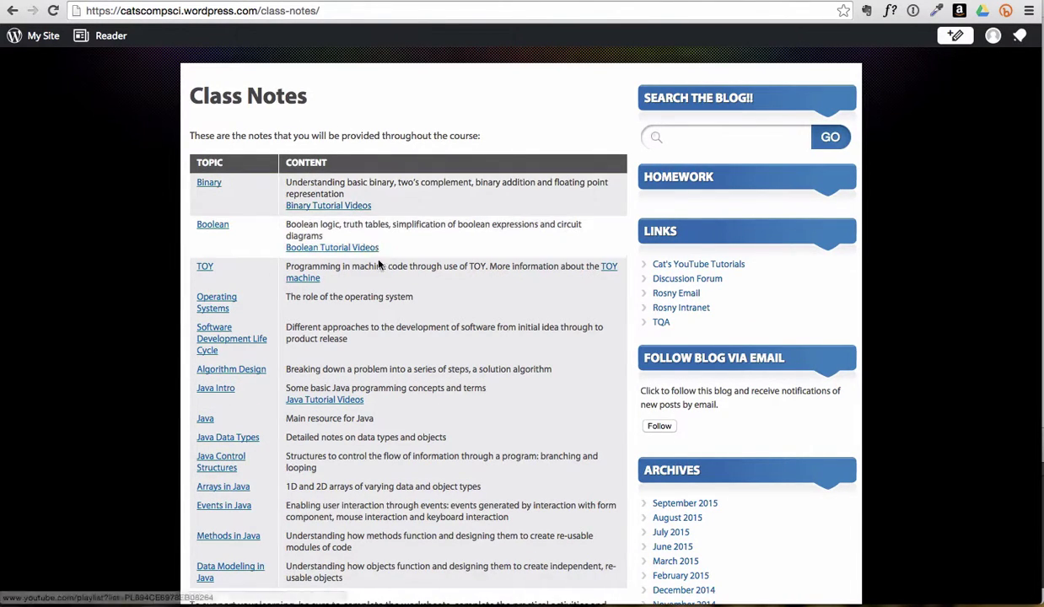
scroll(469, 275, "up", 1)
scroll(469, 275, "up", 3)
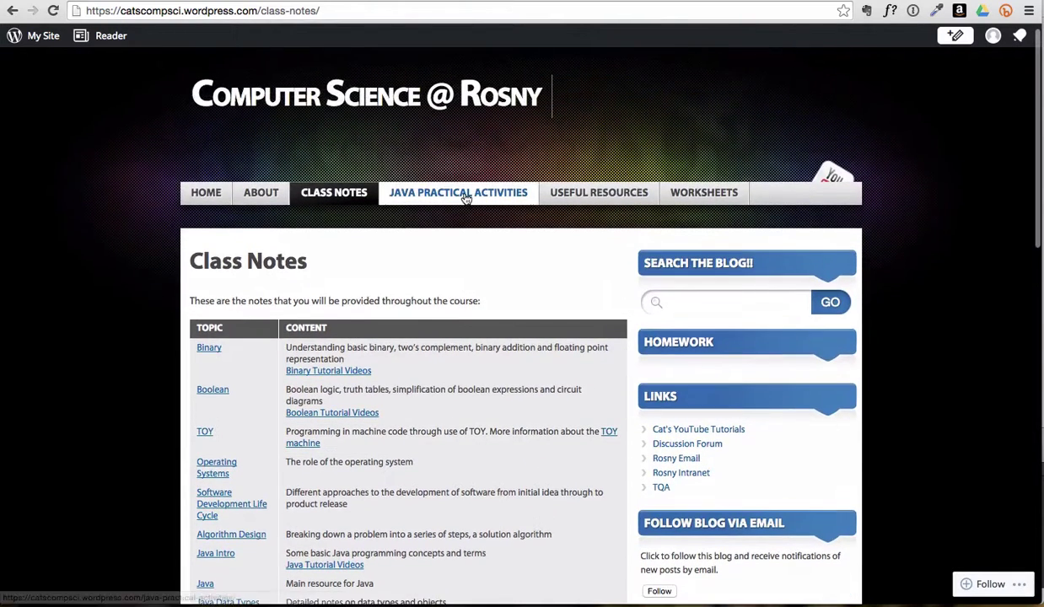
left_click(466, 194)
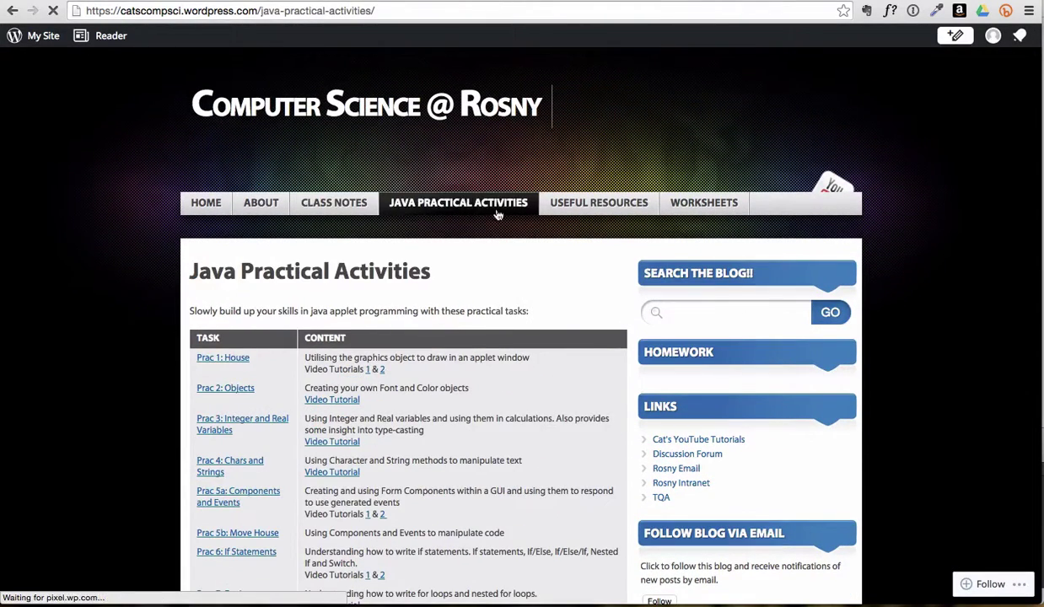
left_click(227, 358)
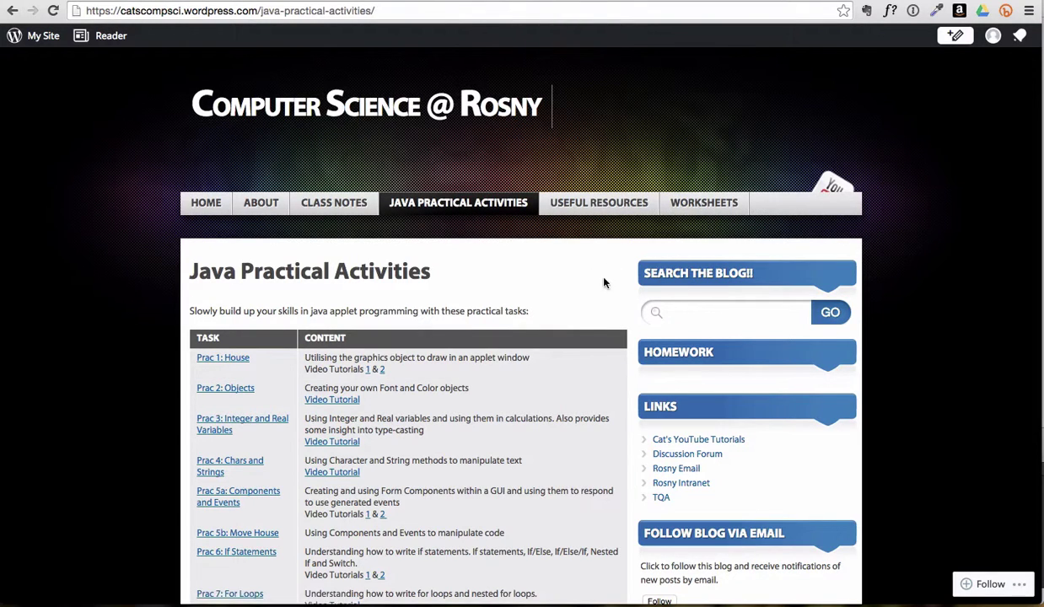
Step: View the site's Useful Resources and Worksheets pages
left_click(622, 205)
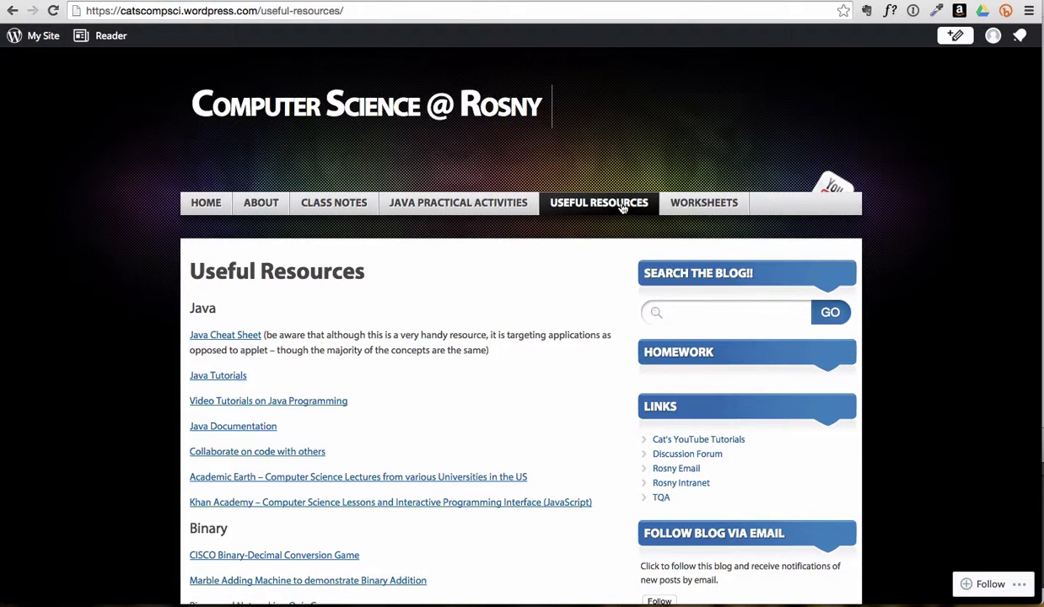
scroll(384, 330, "down", 2)
scroll(383, 330, "down", 1)
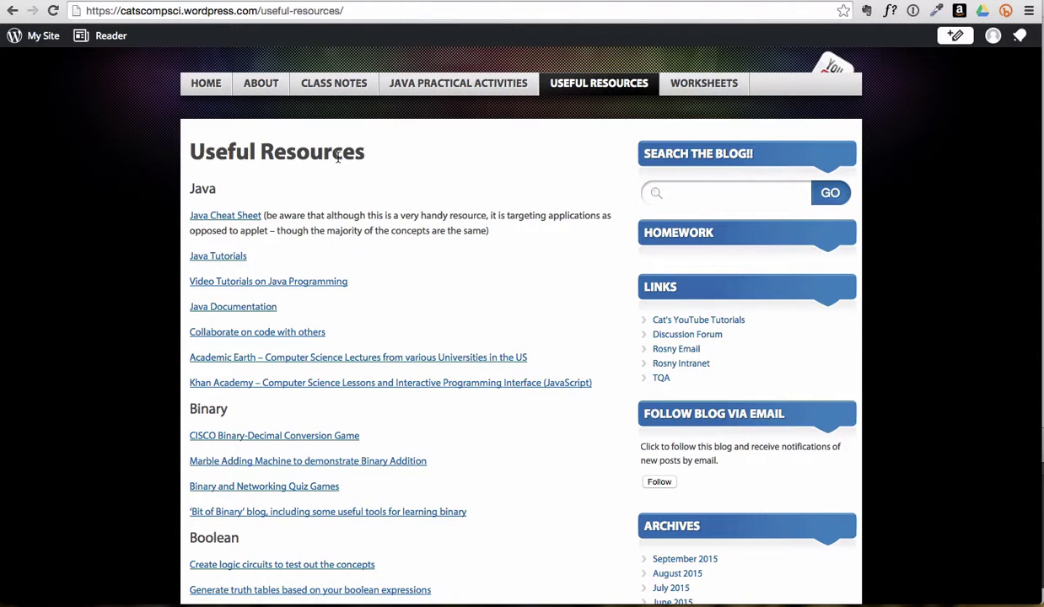
left_click(696, 88)
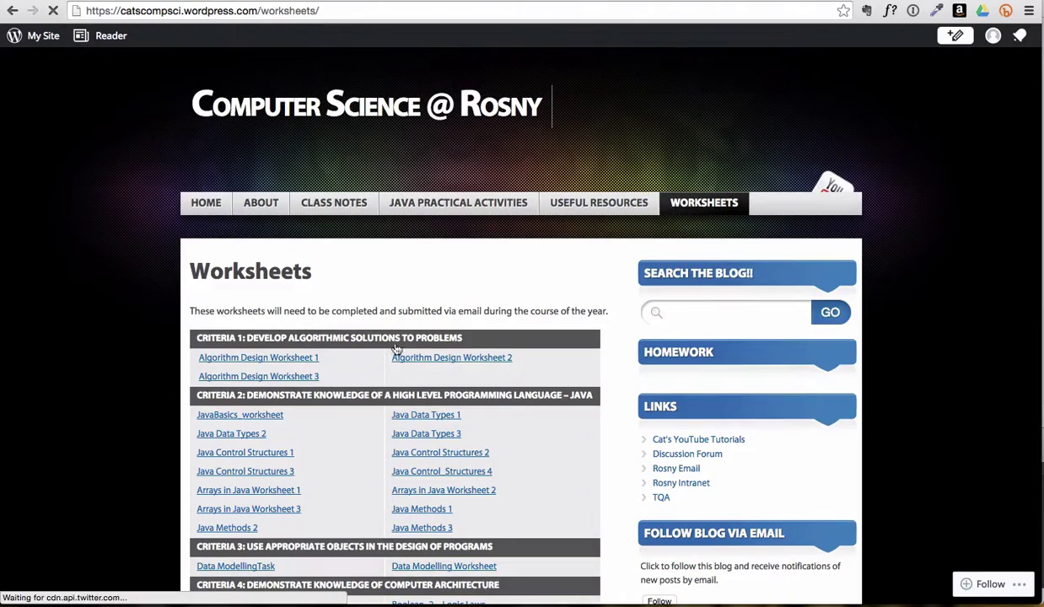
scroll(514, 327, "down", 4)
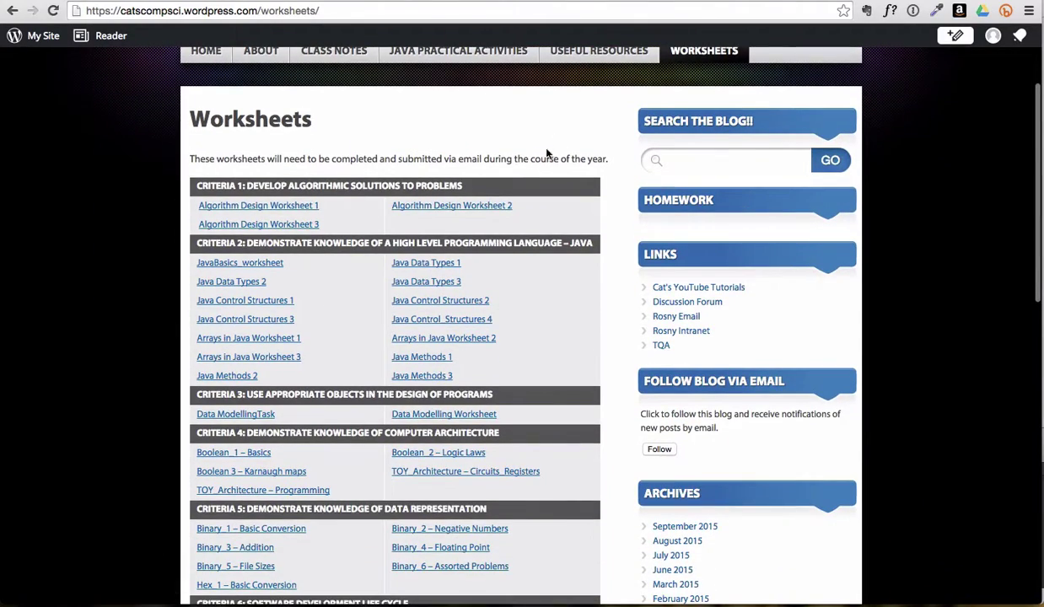
scroll(550, 151, "up", 3)
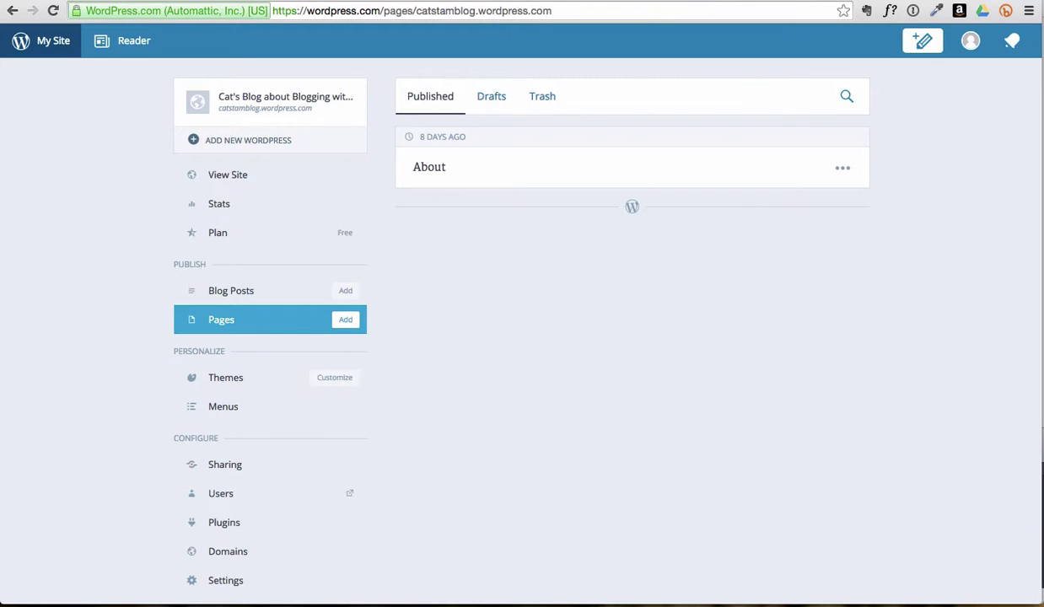
Step: Create a new page titled 'Study Resources' and type 'Reports and Presentations' in the body
left_click(346, 321)
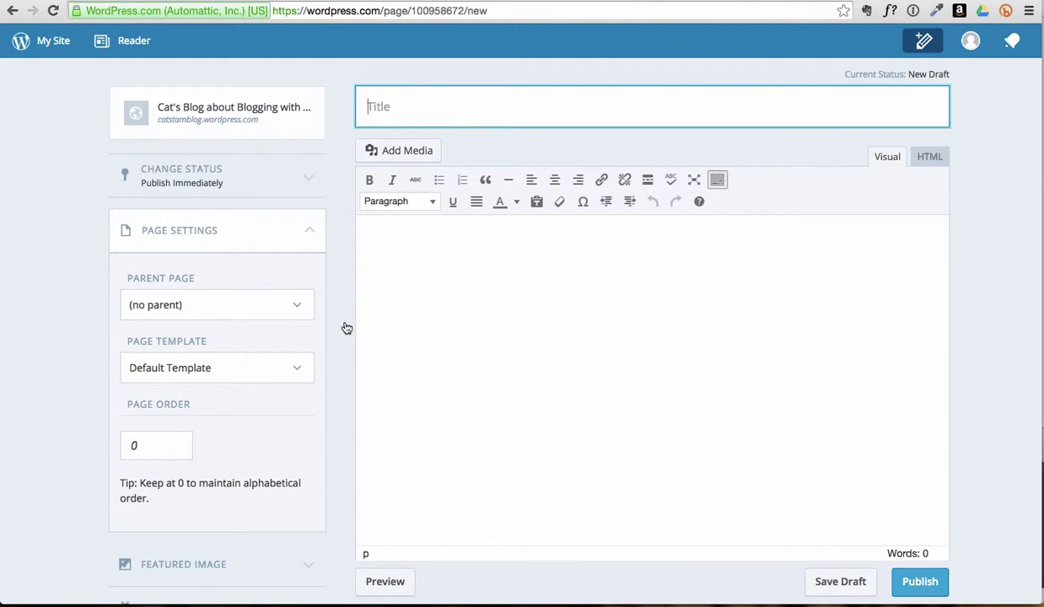
type("Study Resources")
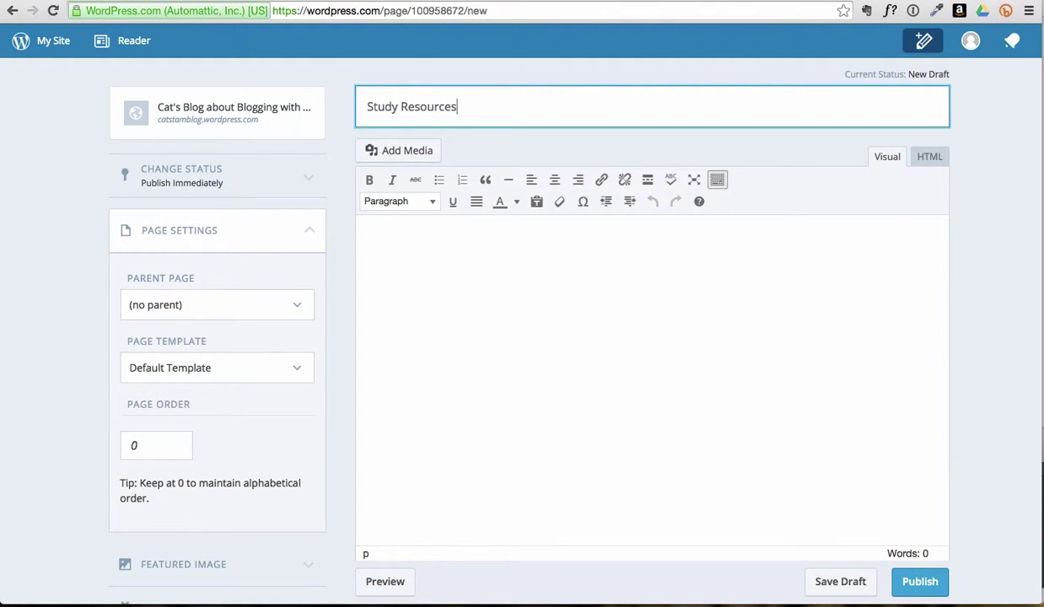
left_click(491, 310)
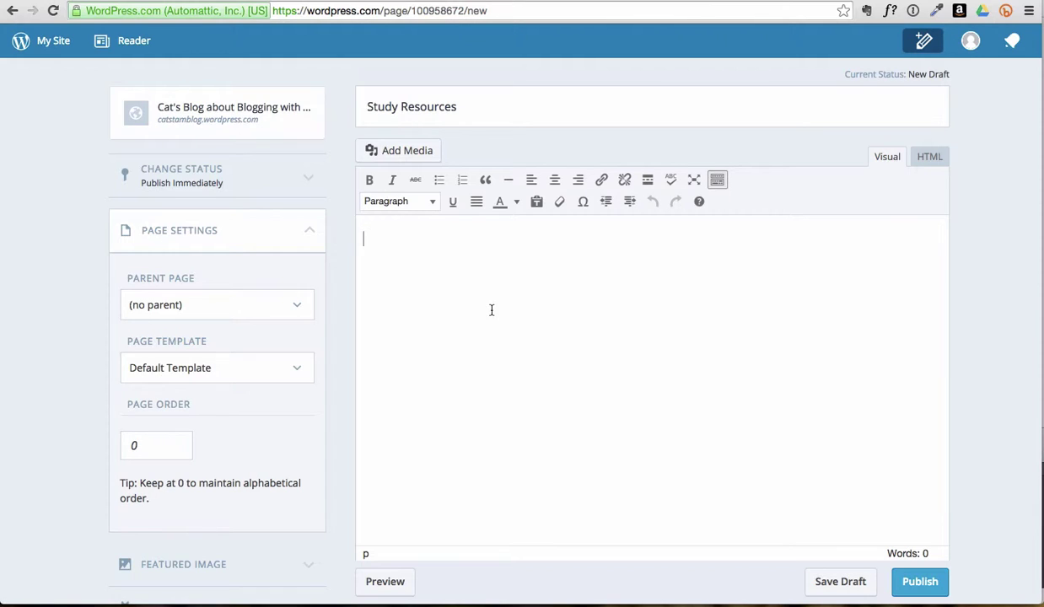
left_click(491, 310)
type("Report sand Pr")
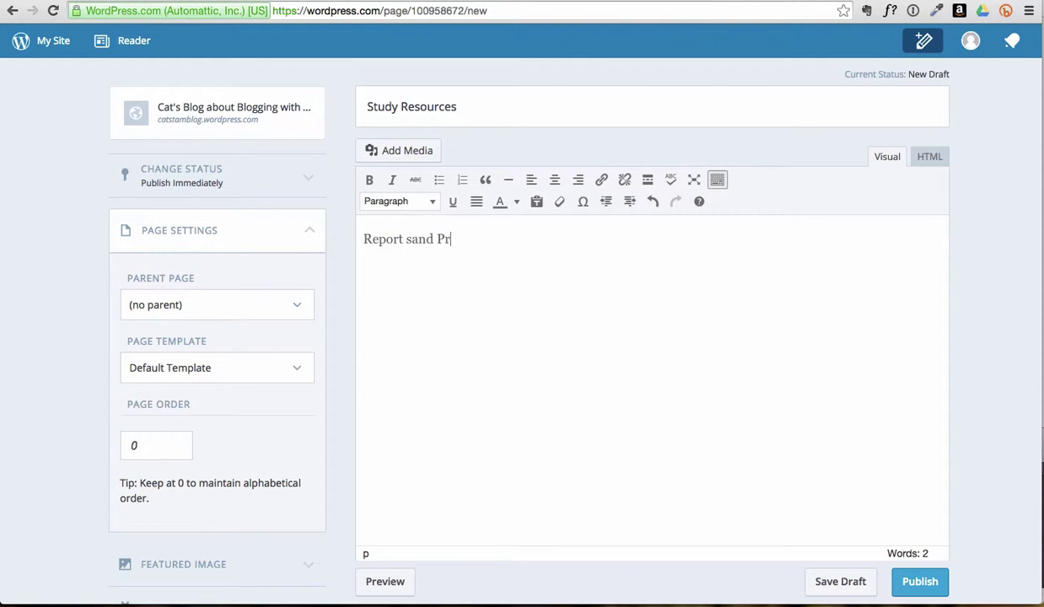
type("esentations")
Step: Fix the 'Report sand' typo and add a 'Relevant Links' line below
left_click(407, 240)
key("BackSpace")
key("Right")
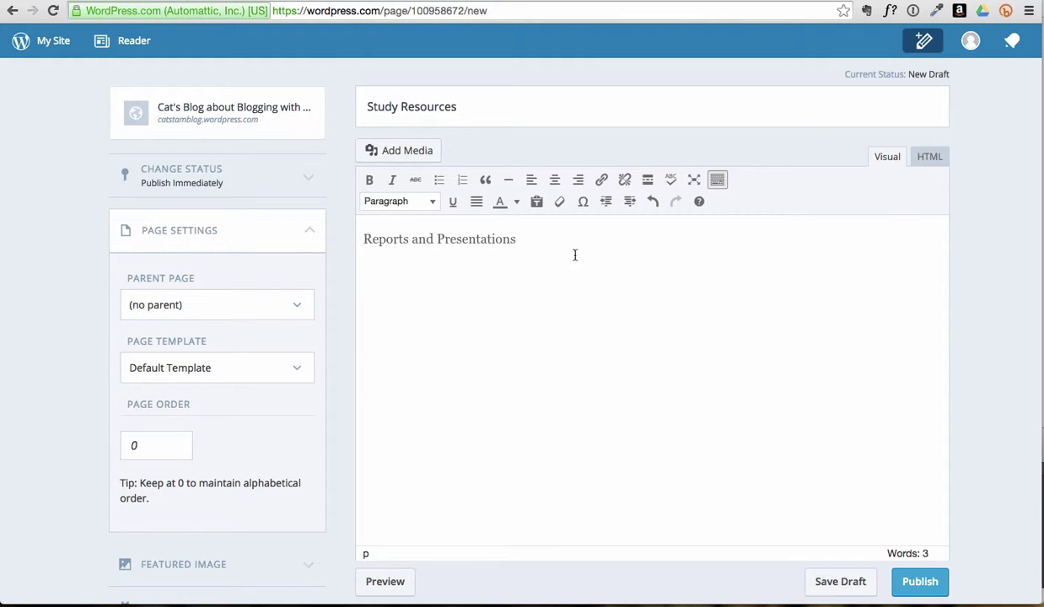
left_click(564, 240)
key("Return")
key("Return")
type("Relevant Links")
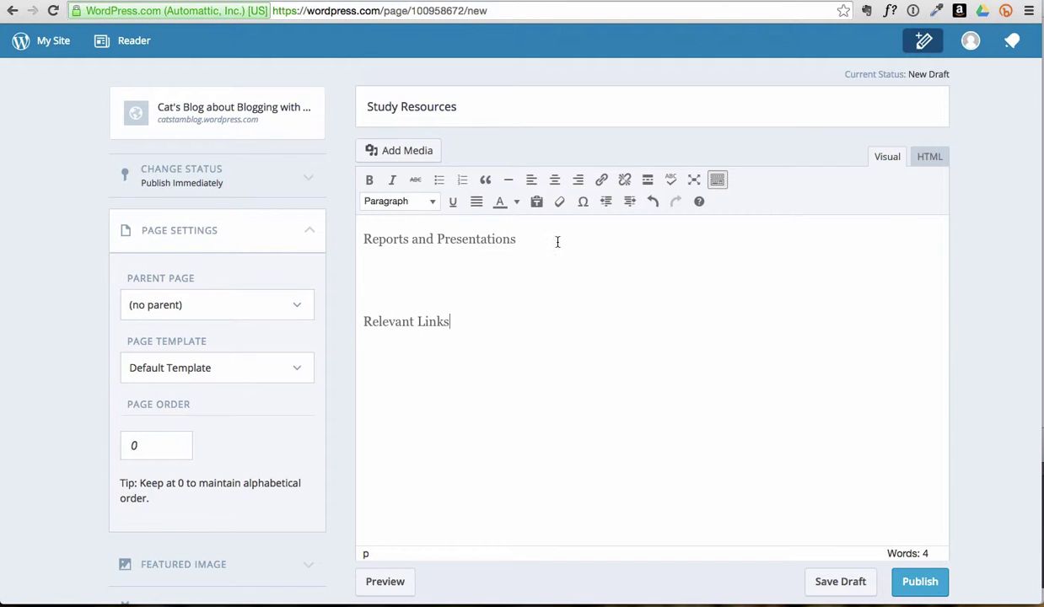
Step: Make 'Reports and Presentations' a Heading 2
left_click(557, 242)
left_click_drag(538, 235, 348, 225)
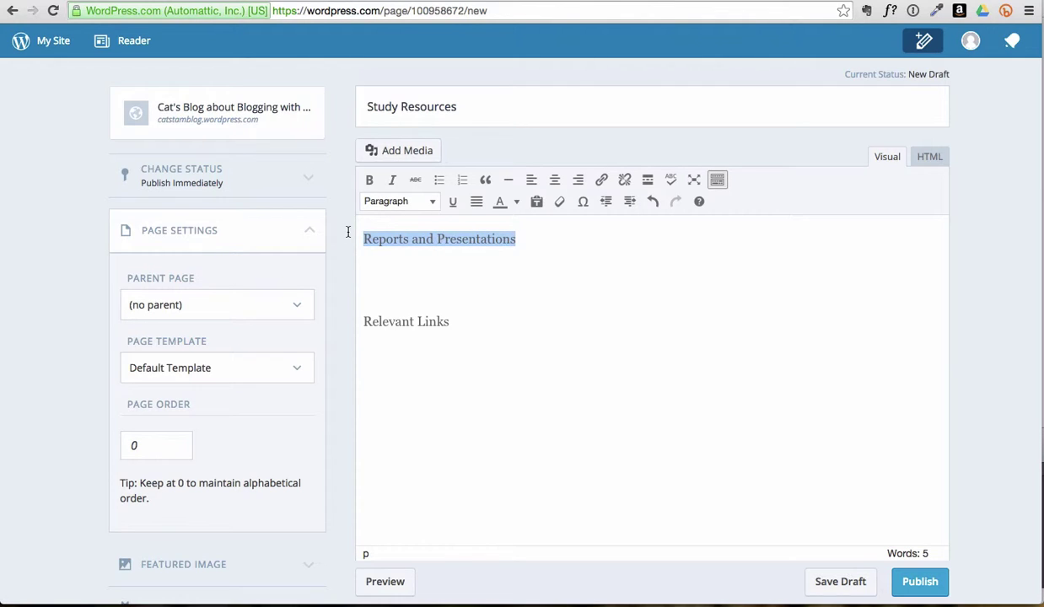
left_click(432, 212)
left_click(427, 290)
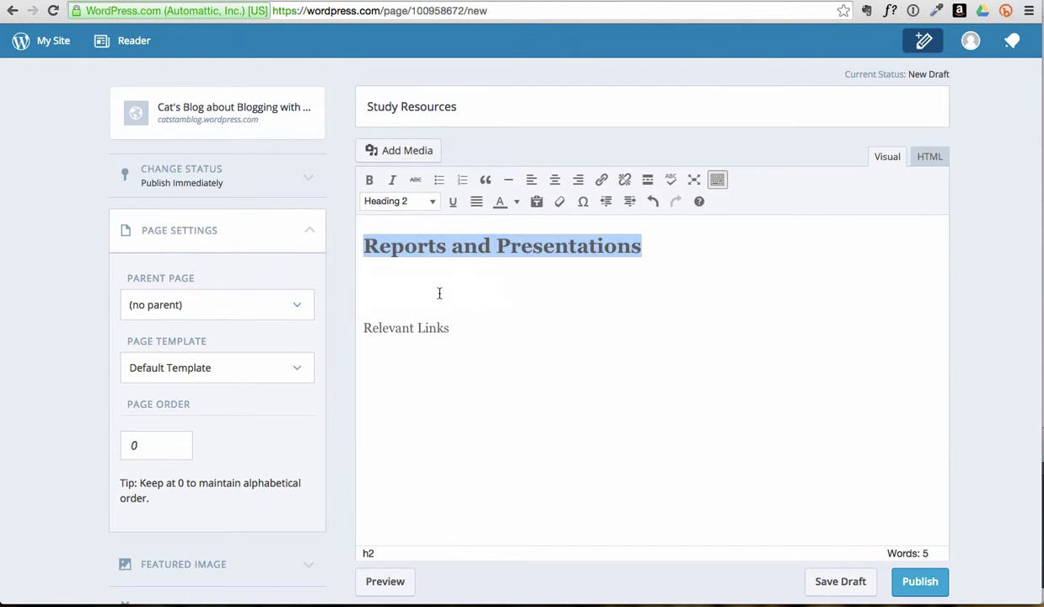
left_click(414, 284)
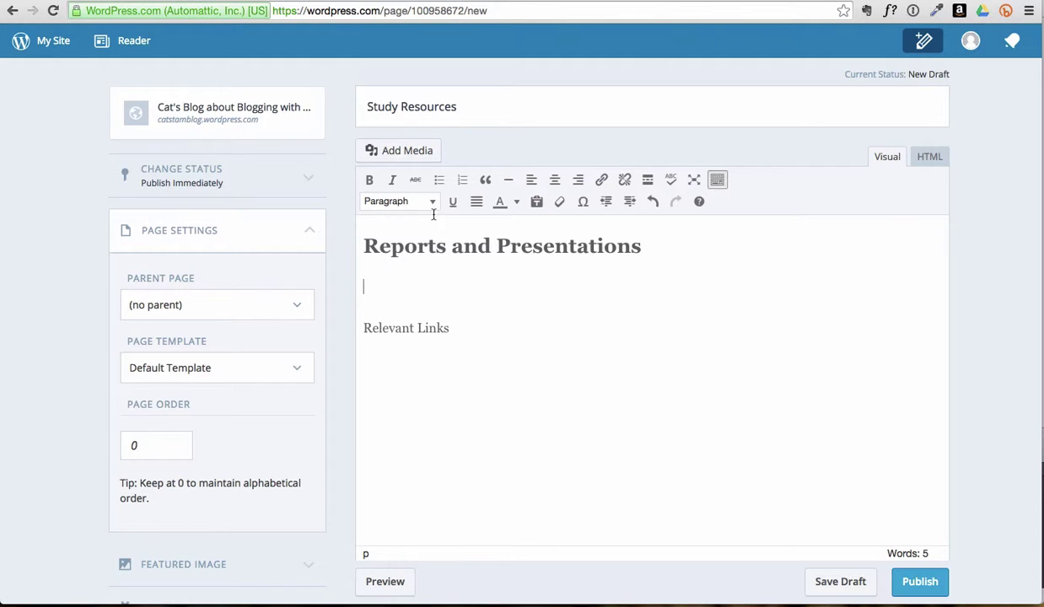
Step: Upload Scholarship Report.docx to the media library through Add Media
left_click(411, 151)
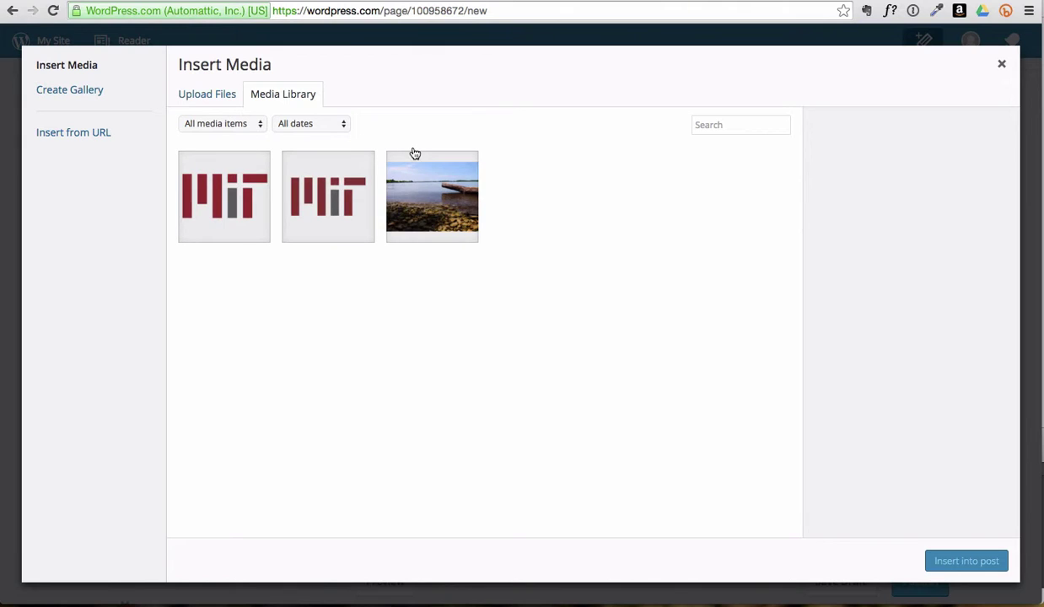
left_click(218, 94)
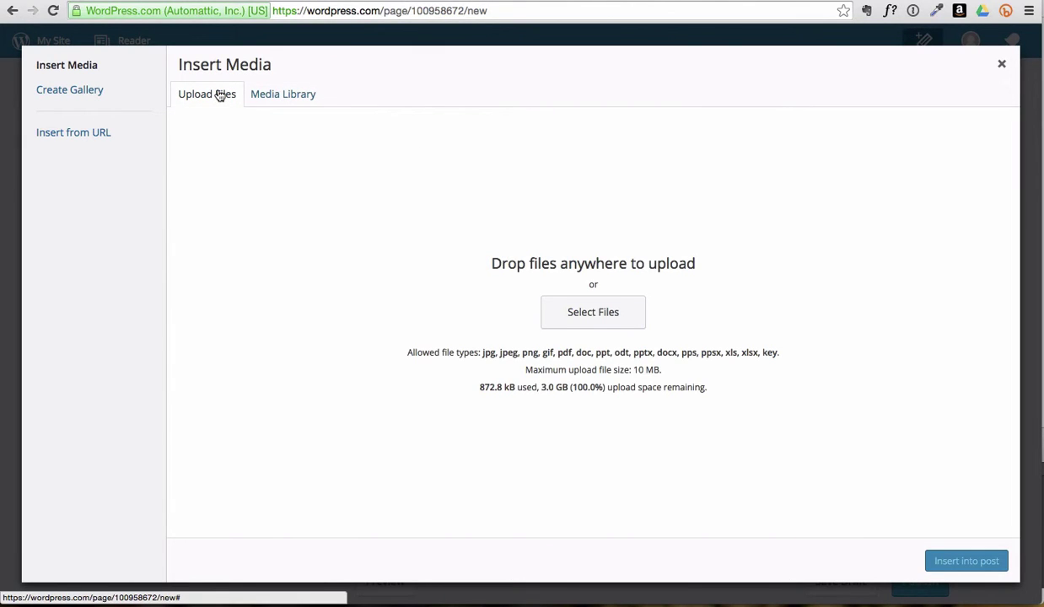
key("super+Tab")
key("super+Tab")
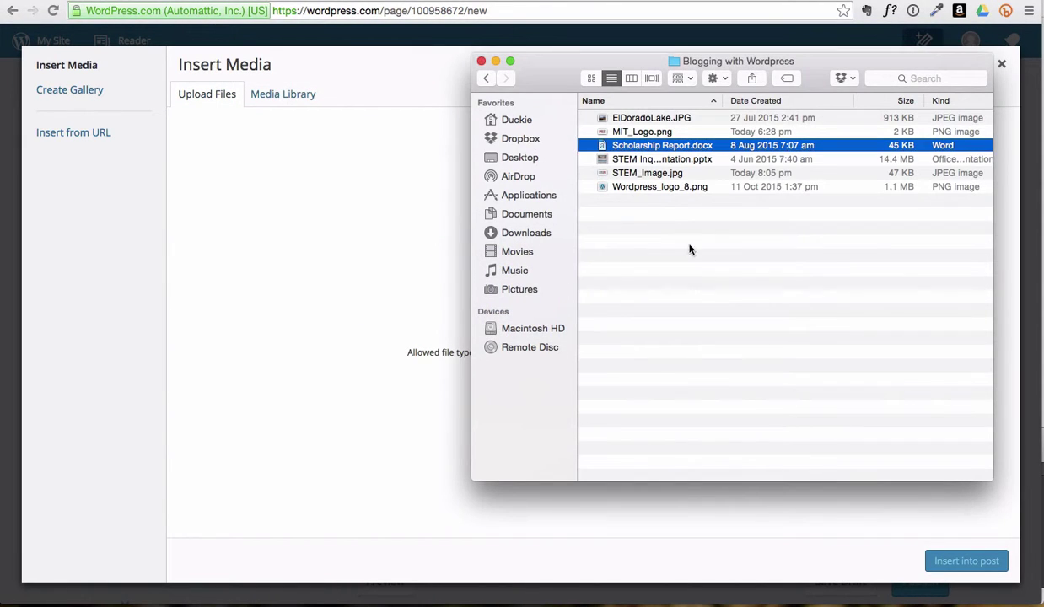
left_click(701, 267)
left_click(642, 145)
left_click_drag(654, 148, 356, 221)
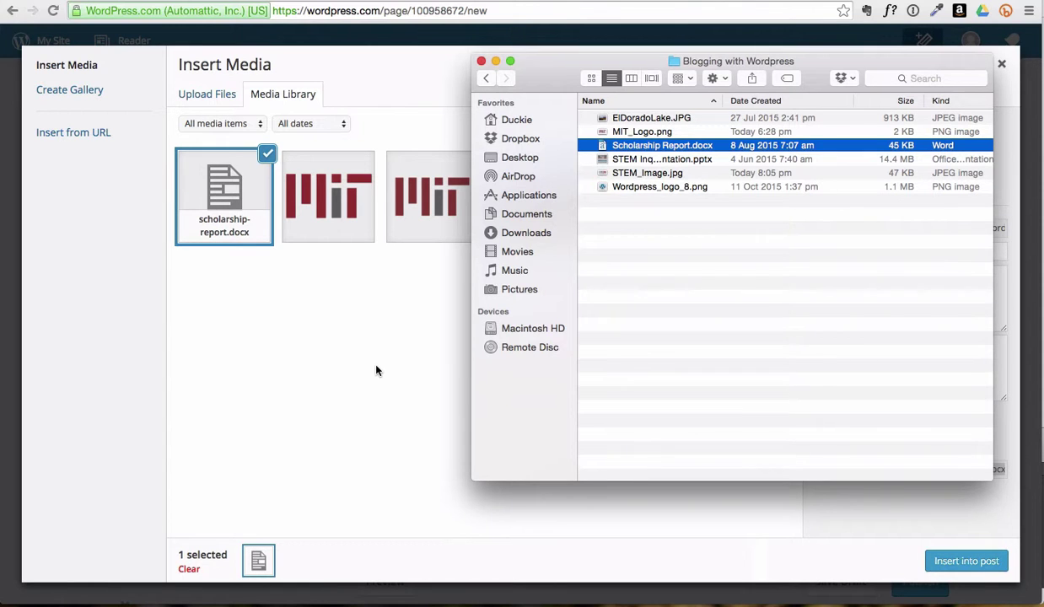
left_click(496, 62)
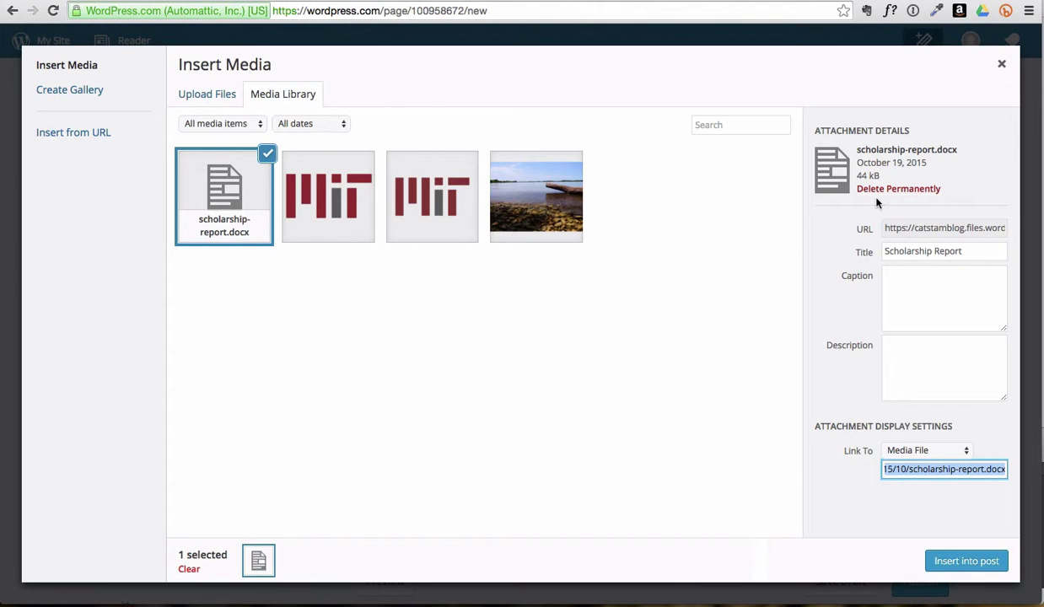
Step: Retitle the attachment 'Report of my STEM research findings' and insert it as a link
left_click_drag(964, 251, 866, 251)
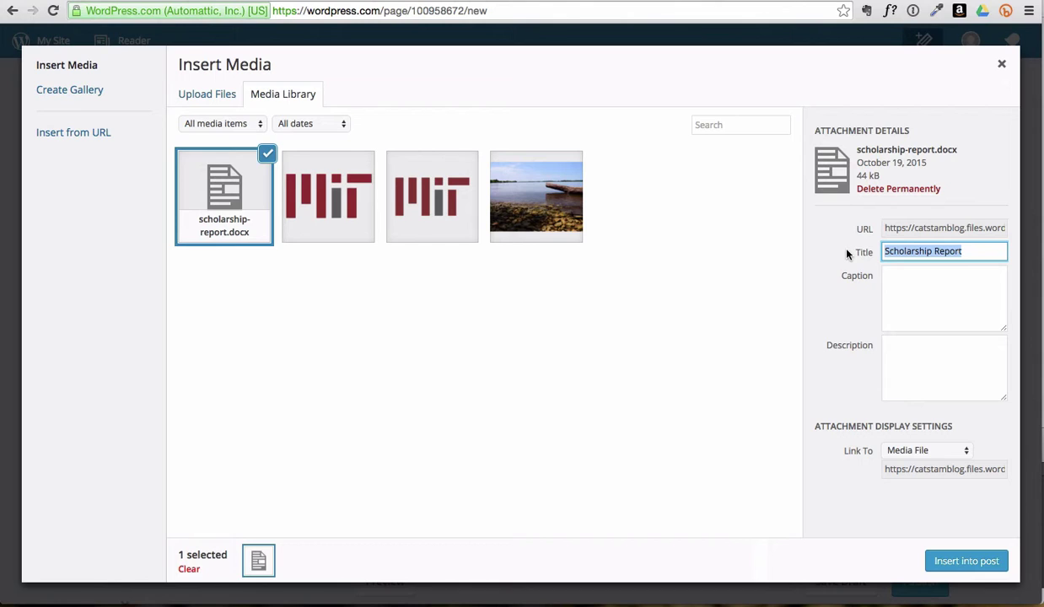
type("Report of")
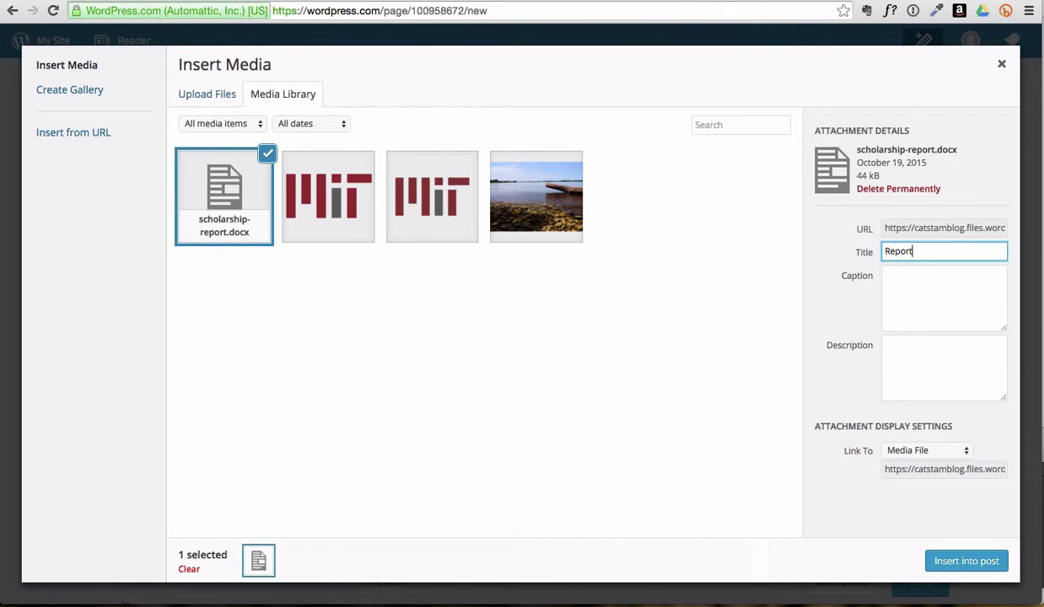
type(" my")
type(" st")
type("STEM resear")
type("ch findings")
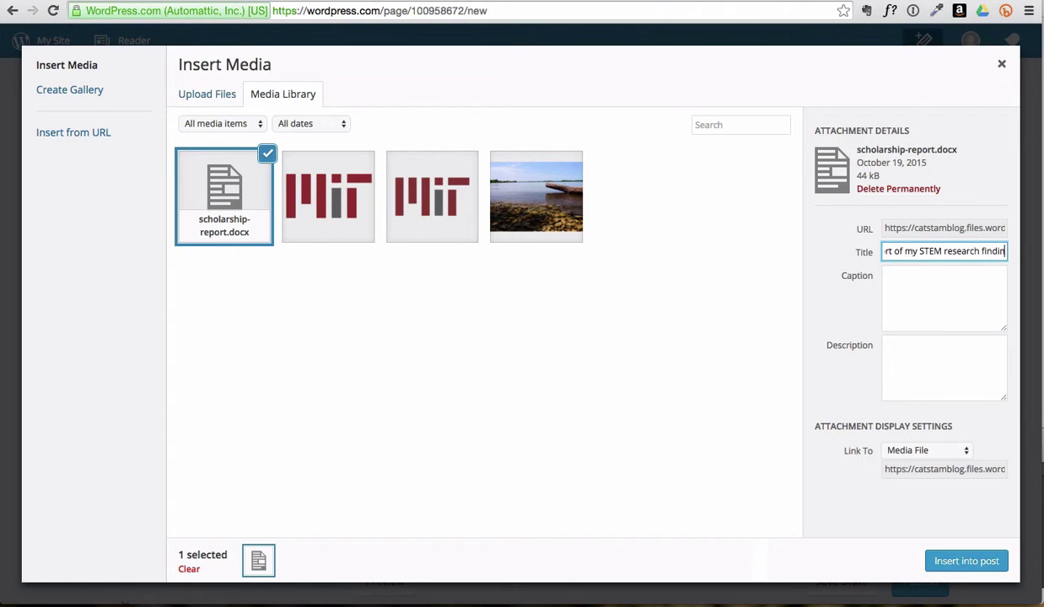
left_click(937, 297)
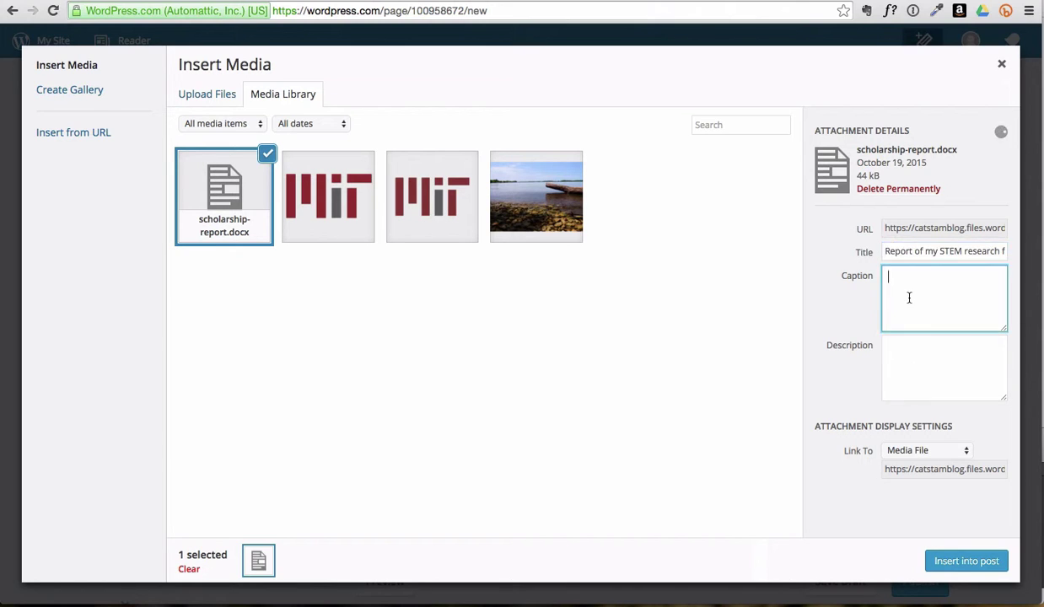
left_click(948, 561)
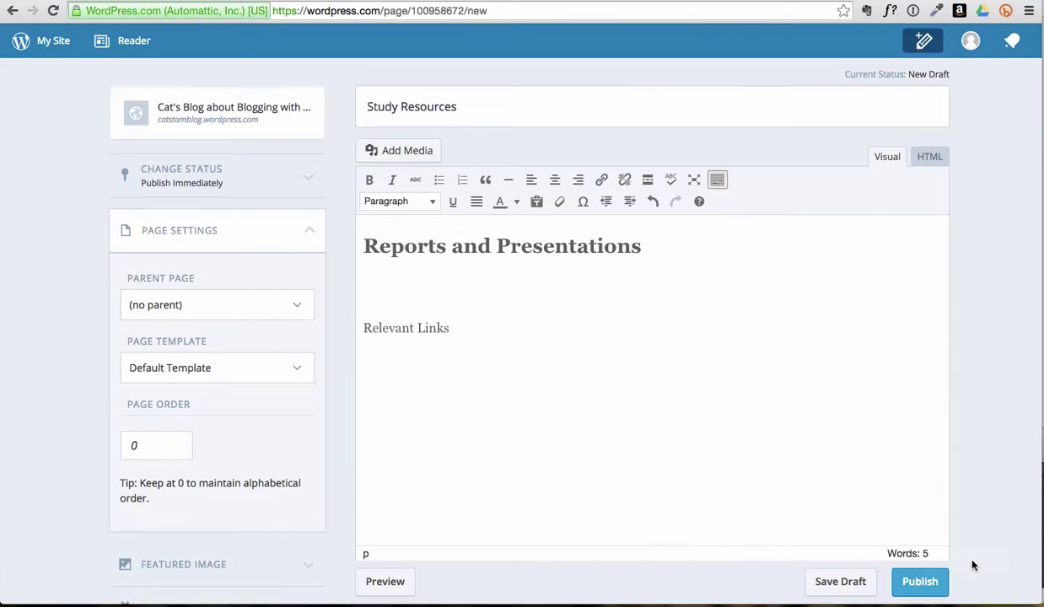
left_click(657, 383)
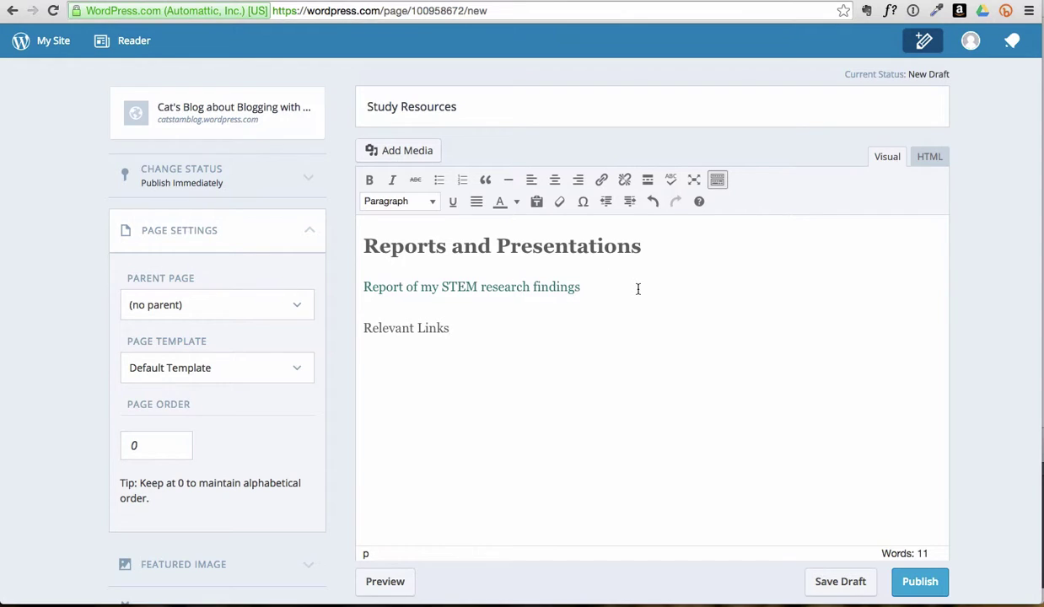
Step: Preview the page and download scholarship-report.docx through its link
left_click(387, 581)
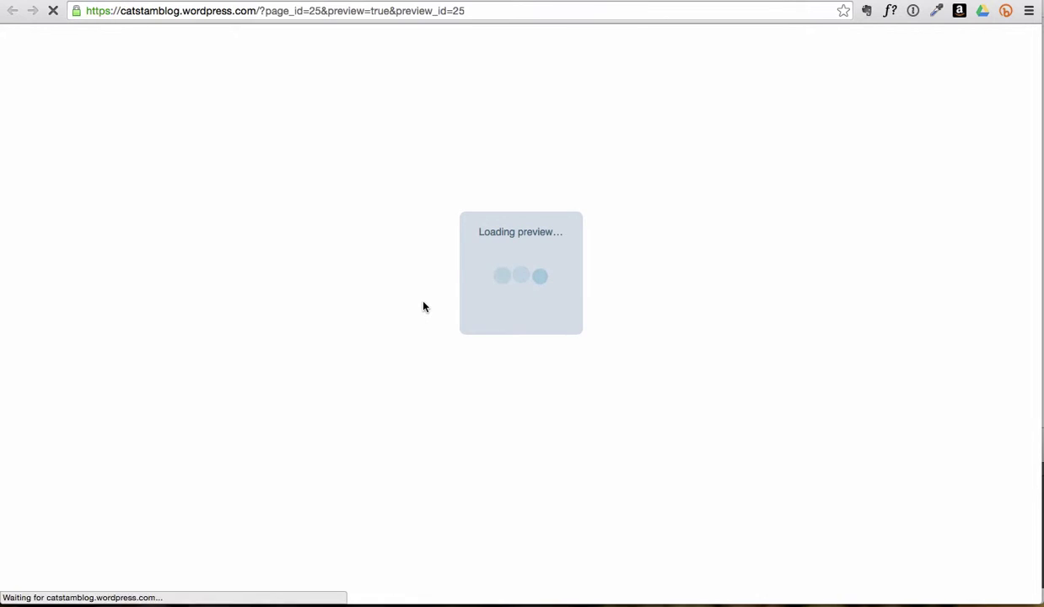
left_click(327, 400)
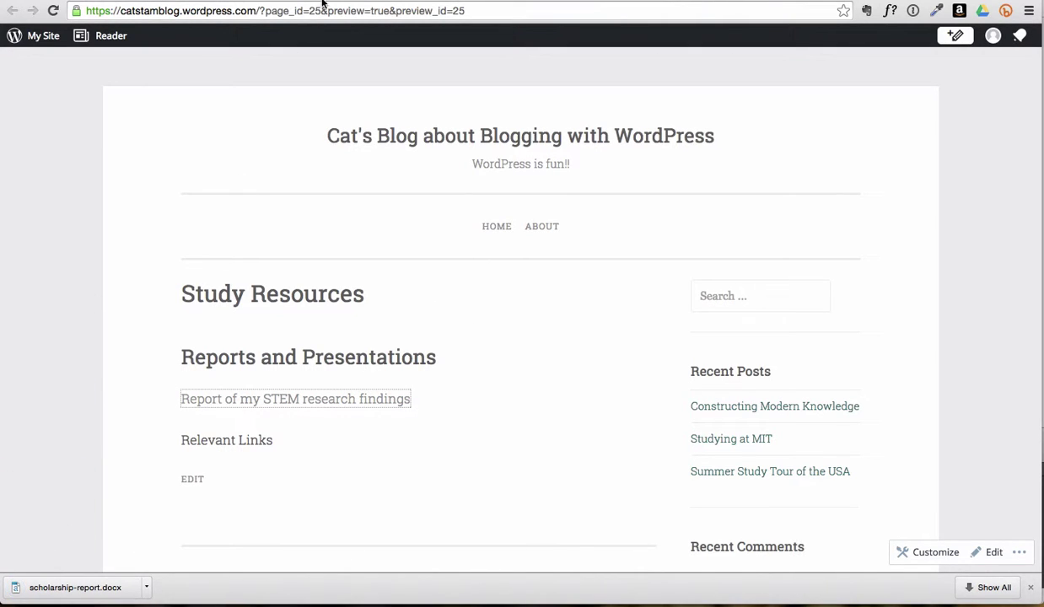
Step: Upload stem-inquiry-presentation.pptx and insert it as a 'STEM Inquiry Presentation' link below the report
key("ctrl+w")
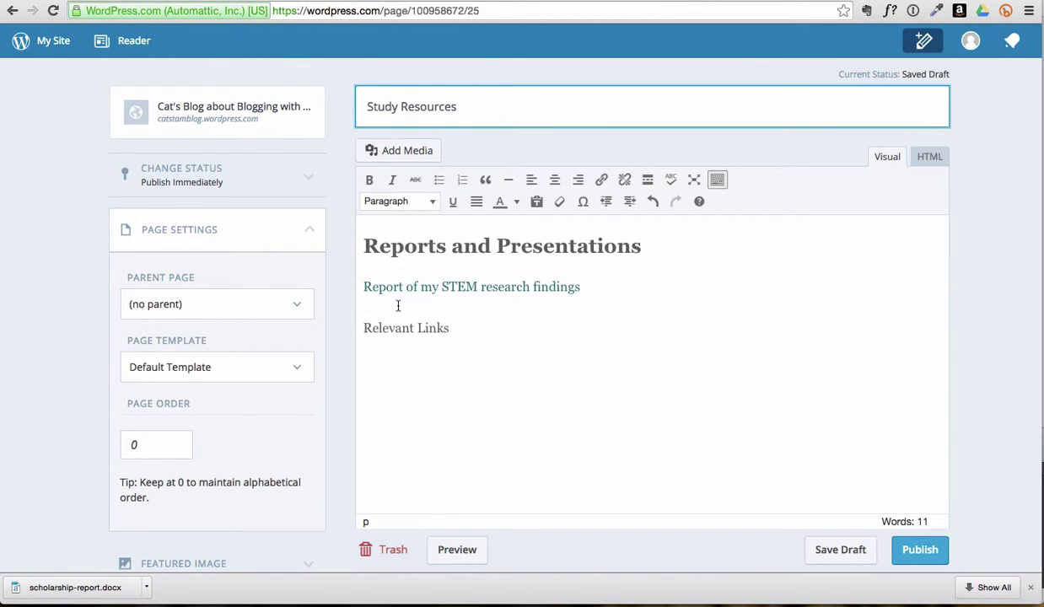
key("Left")
key("Return")
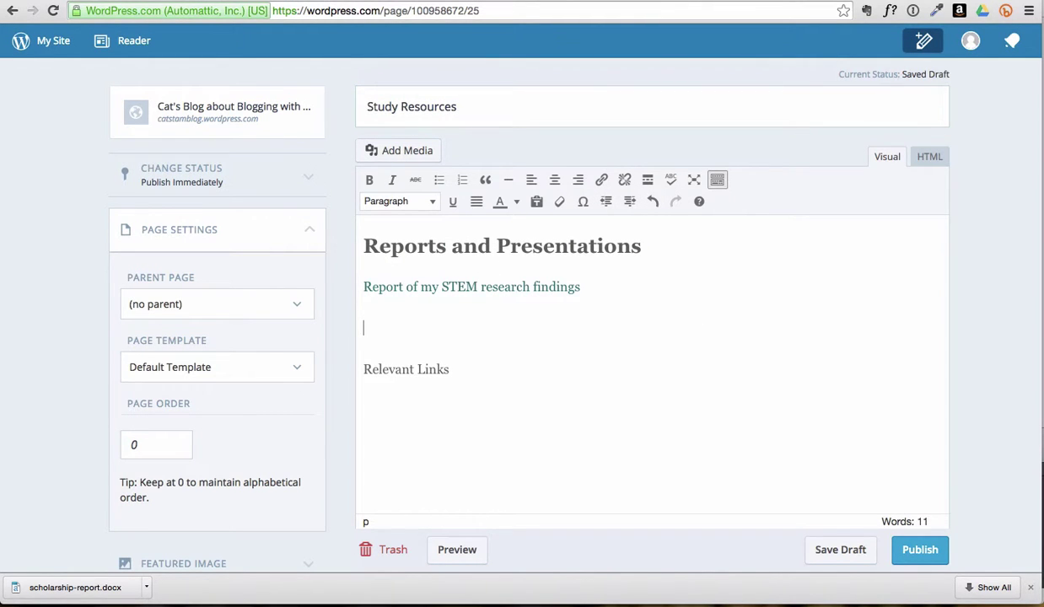
left_click(405, 152)
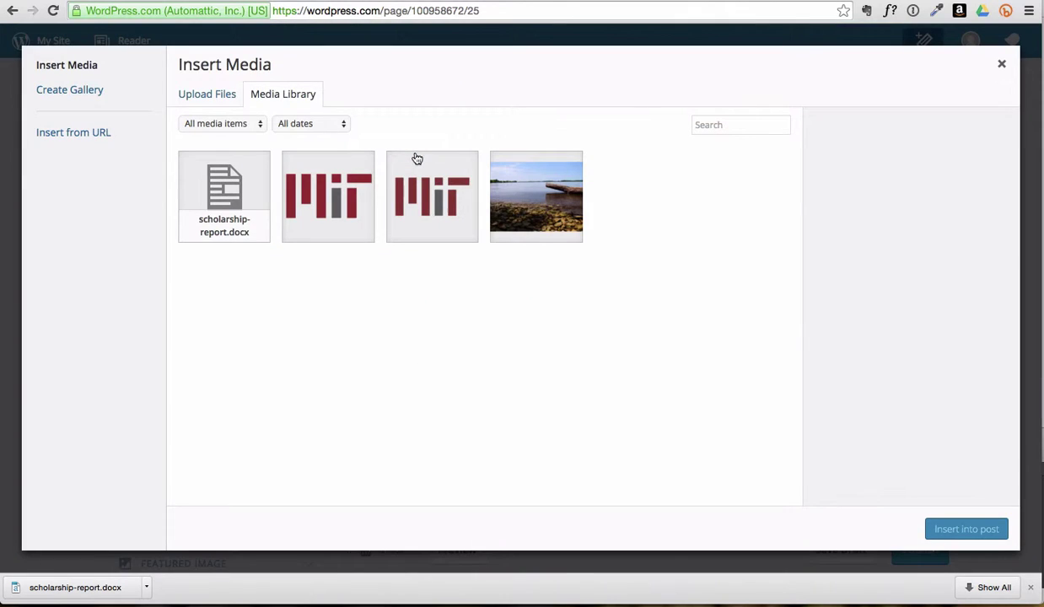
left_click(219, 99)
key("super+Tab")
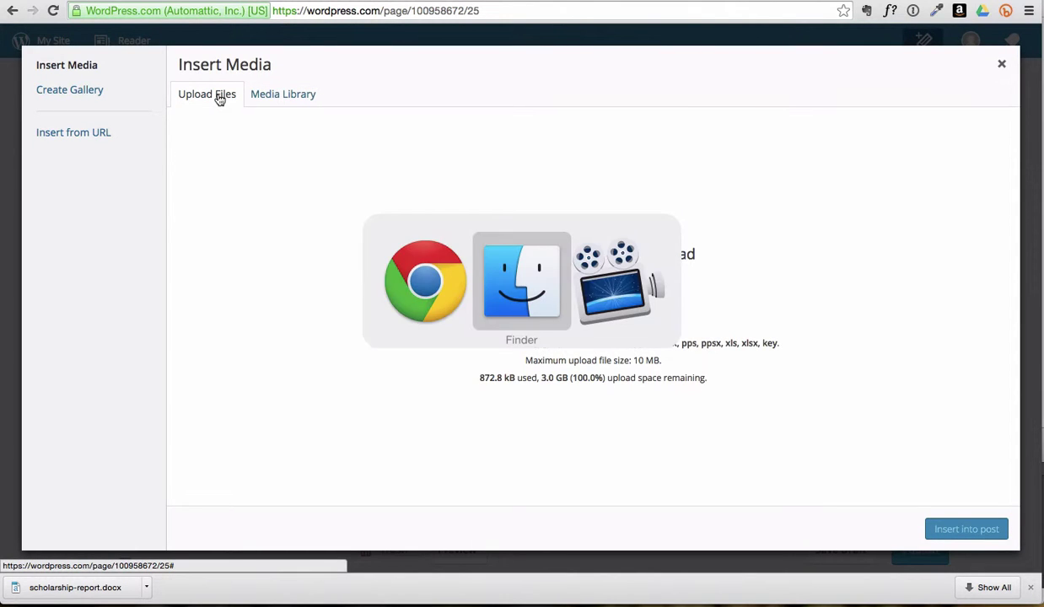
mouse_move(557, 604)
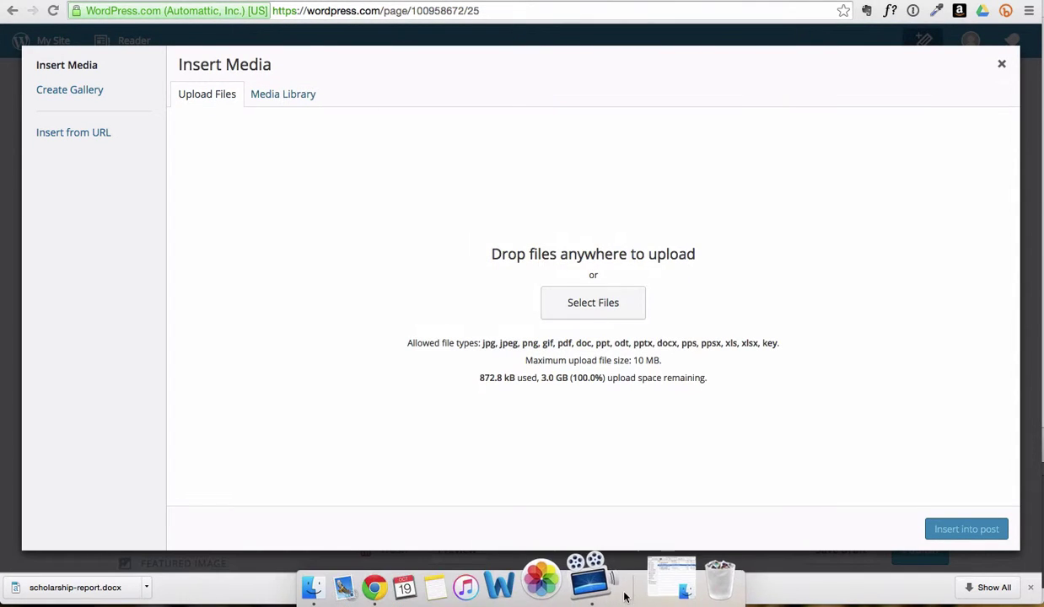
left_click(666, 575)
left_click_drag(650, 159, 386, 235)
left_click(356, 364)
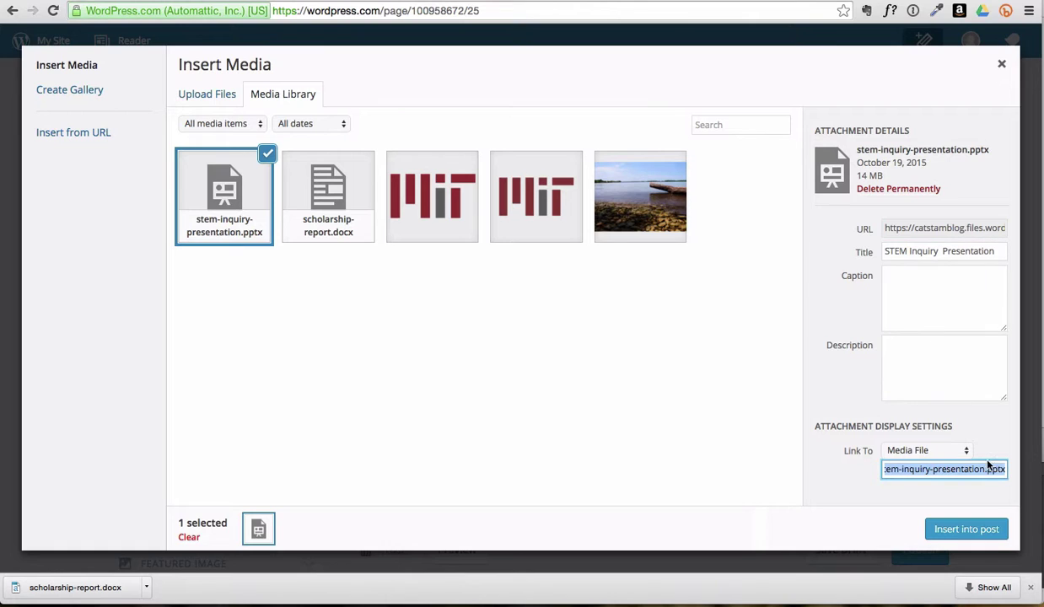
left_click(971, 530)
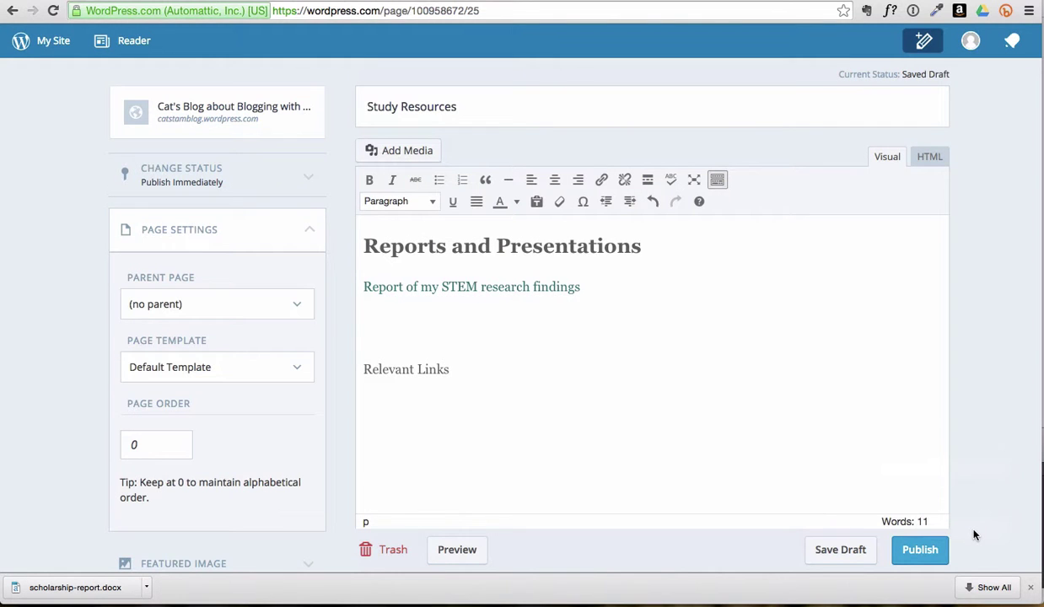
Step: Make 'Relevant Links' a Heading 2 with a new line below it
left_click(638, 427)
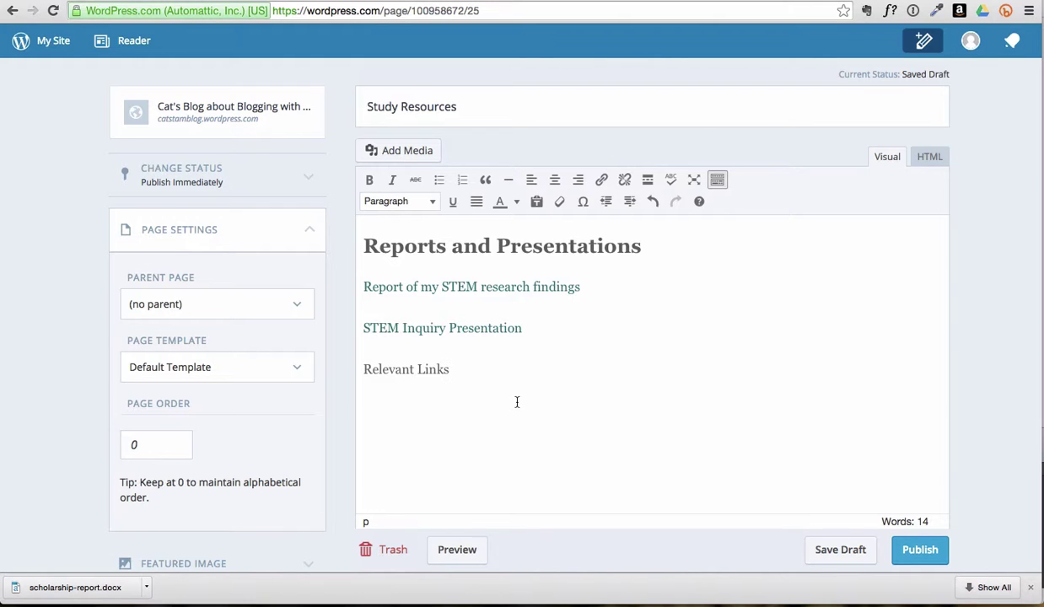
left_click_drag(458, 366, 354, 368)
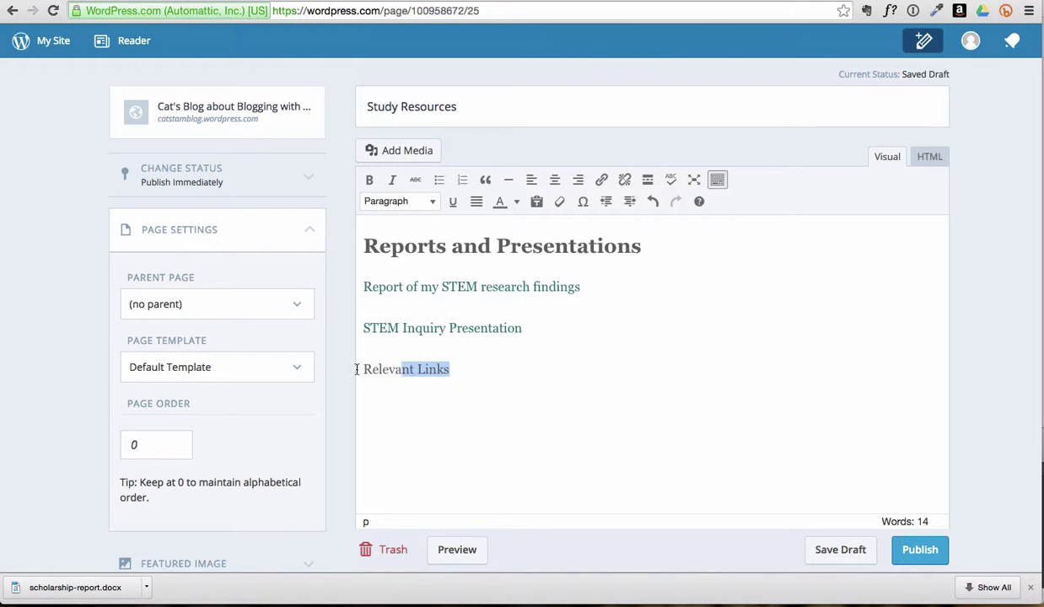
left_click(433, 201)
left_click(427, 288)
left_click(549, 404)
key("Return")
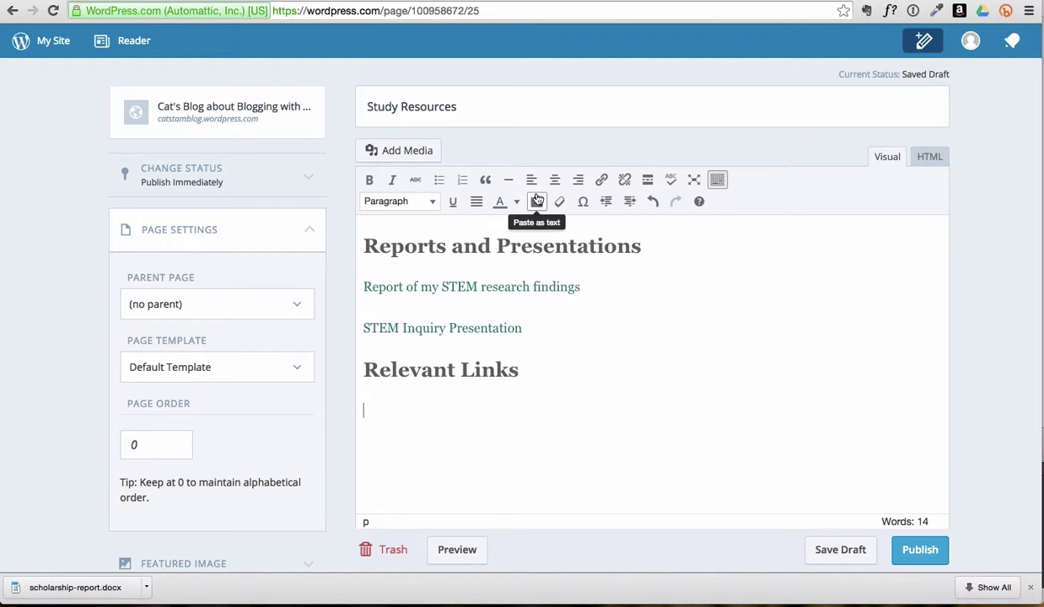
Step: Add a link to the TechCrunch Harvey Mudd computer science gender-gap article
left_click(413, 2)
left_click(477, 14)
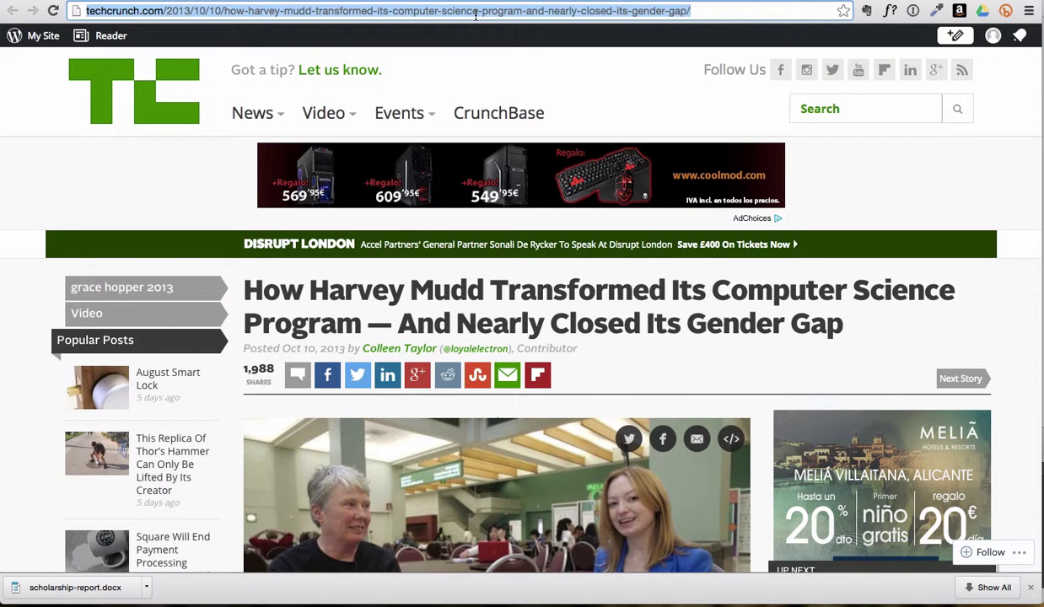
key("ctrl+shift+Tab")
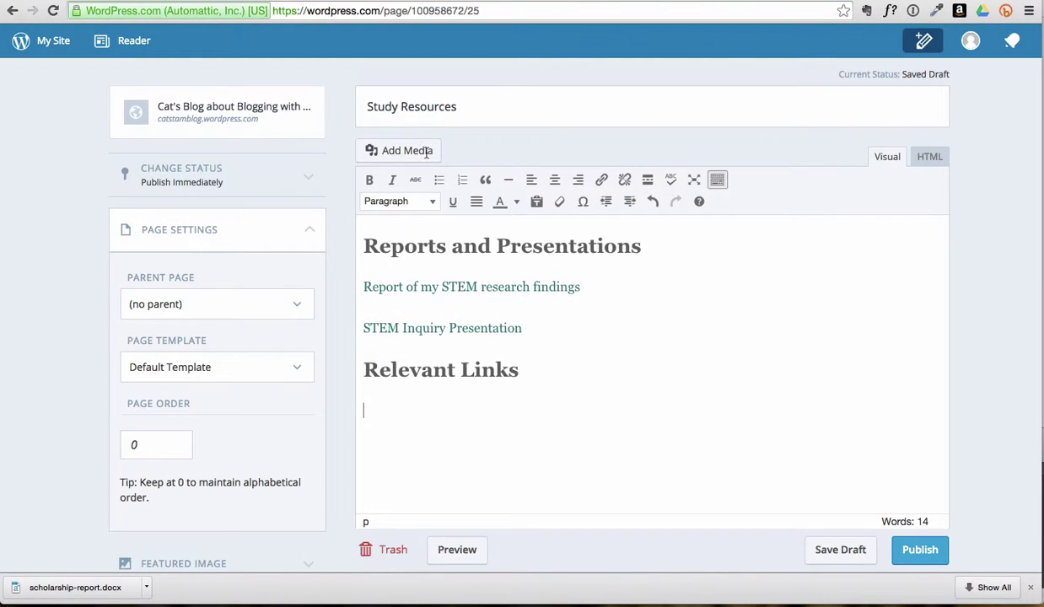
left_click(601, 179)
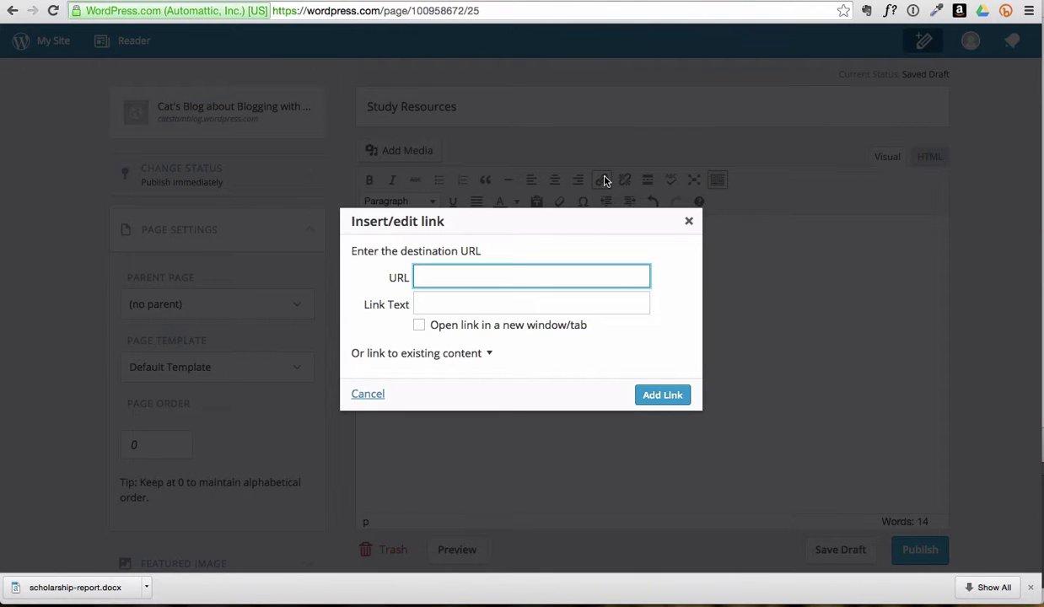
key("ctrl+v")
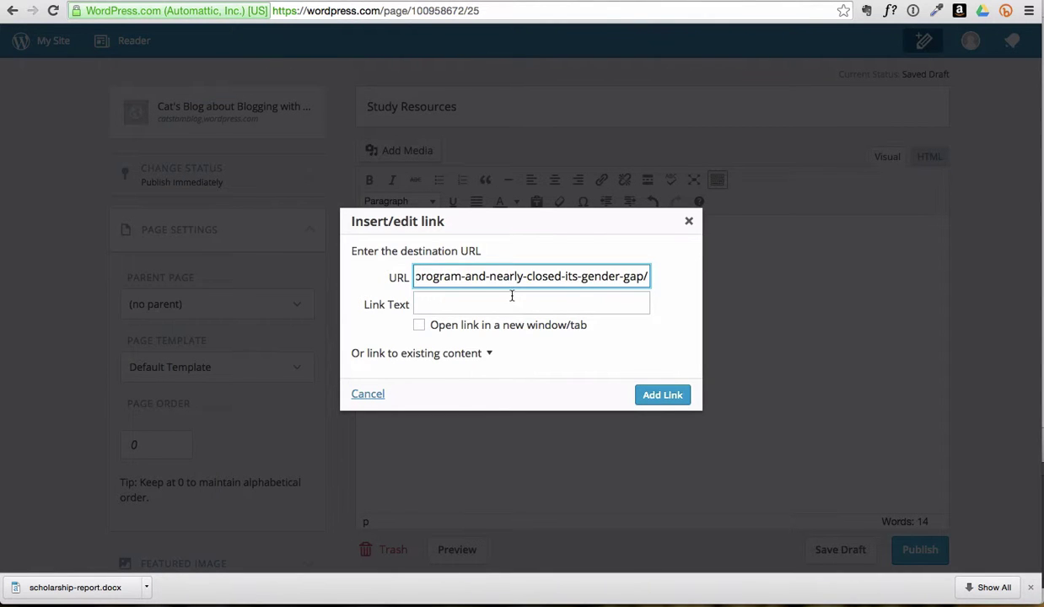
left_click(456, 303)
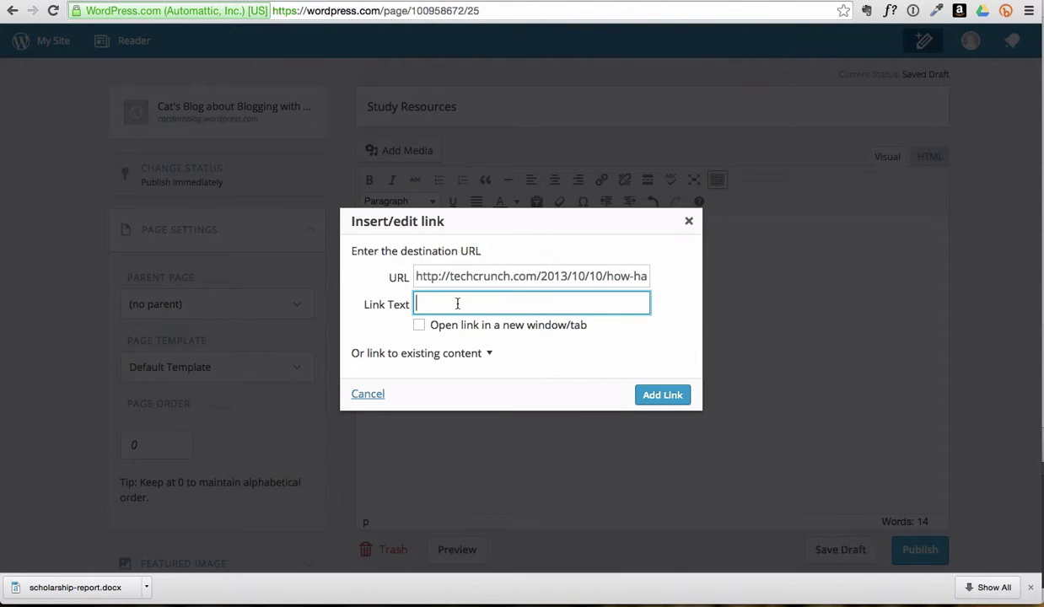
type("How")
type(" Harvey Mu")
type("dd ")
type("transformed ")
type("its Computer Scienc")
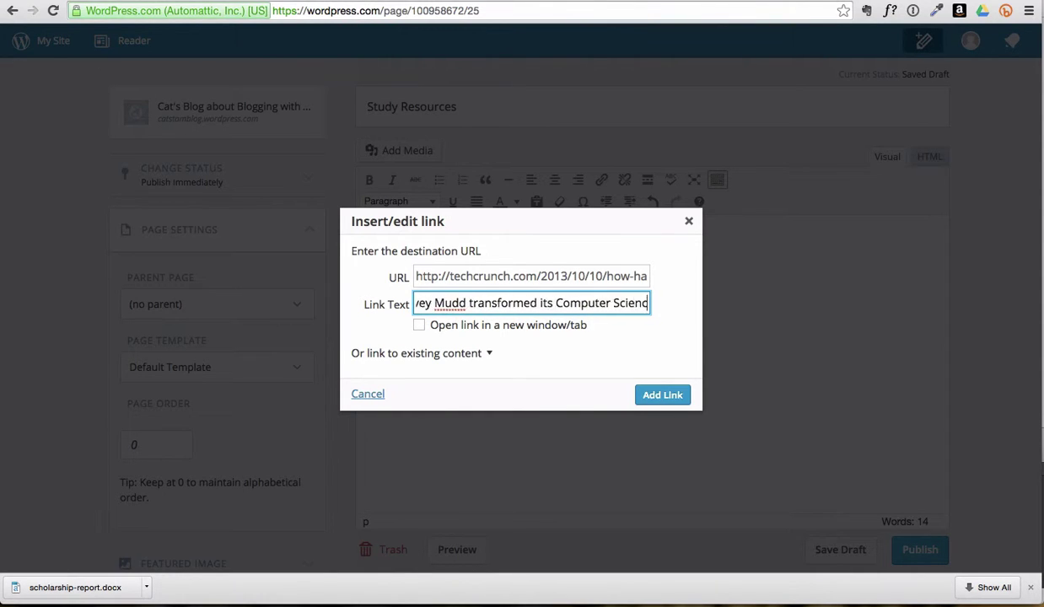
type("e Program and nearly closed its gender gap")
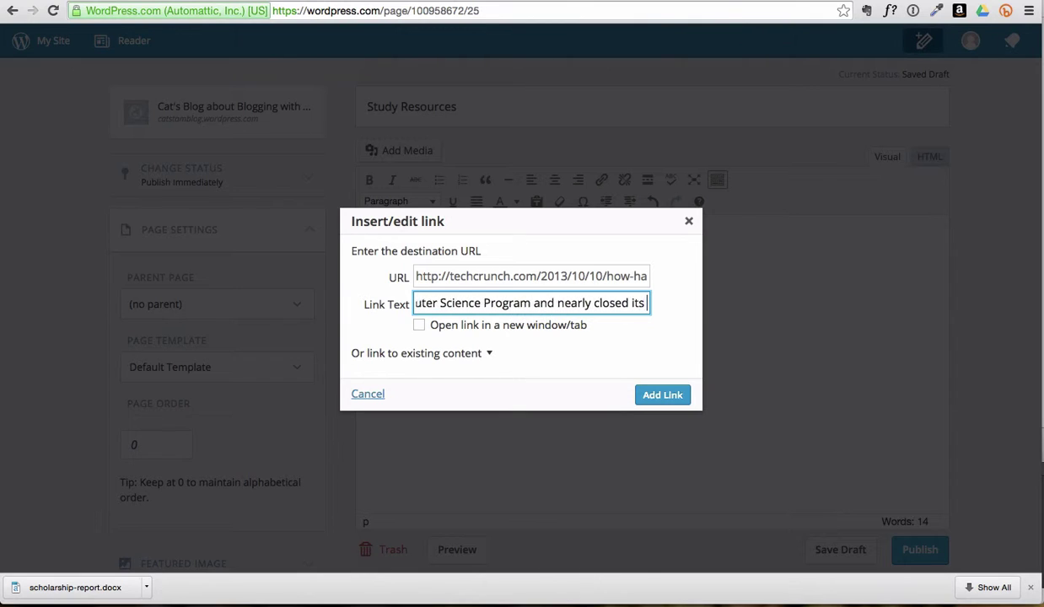
left_click(662, 395)
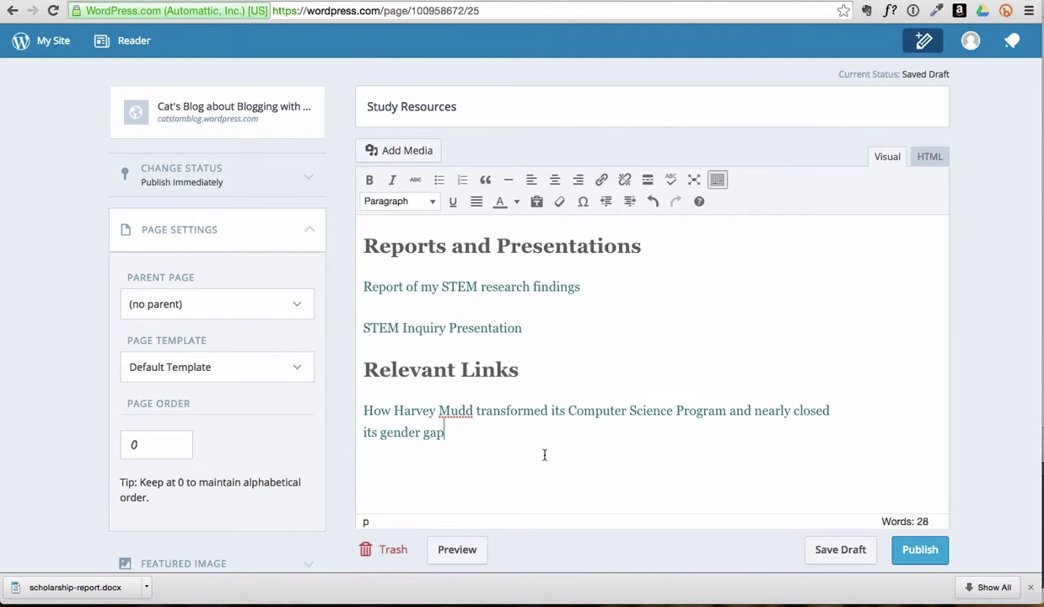
key("Return")
Step: Add a 'Five ways to get more women in Tech' link to the Washington Post article
key("ctrl+Tab")
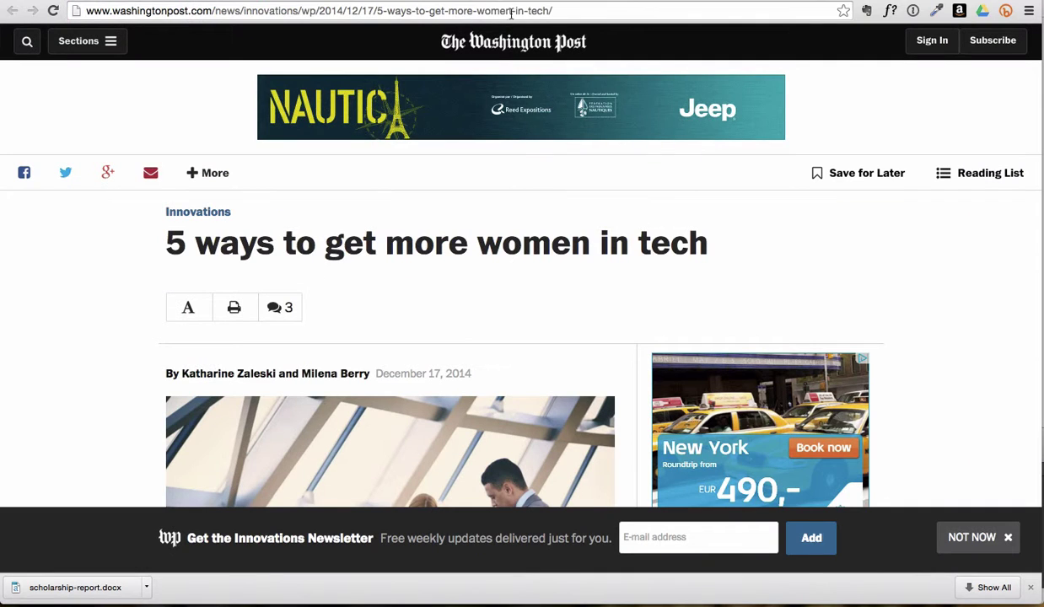
left_click(512, 12)
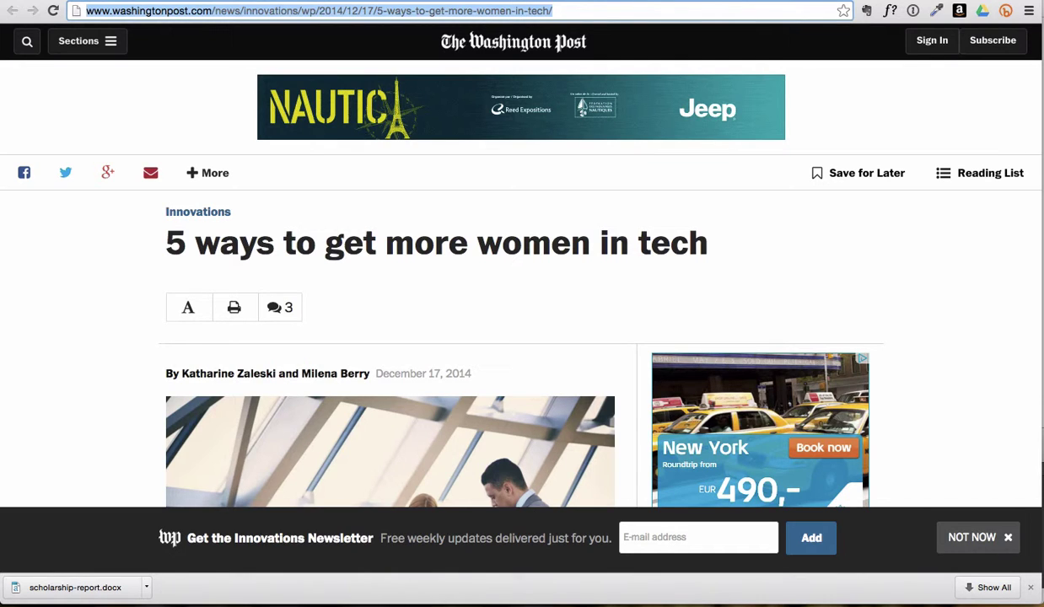
key("ctrl+c")
key("ctrl+shift+Tab")
left_click(600, 180)
key("ctrl+v")
key("Tab")
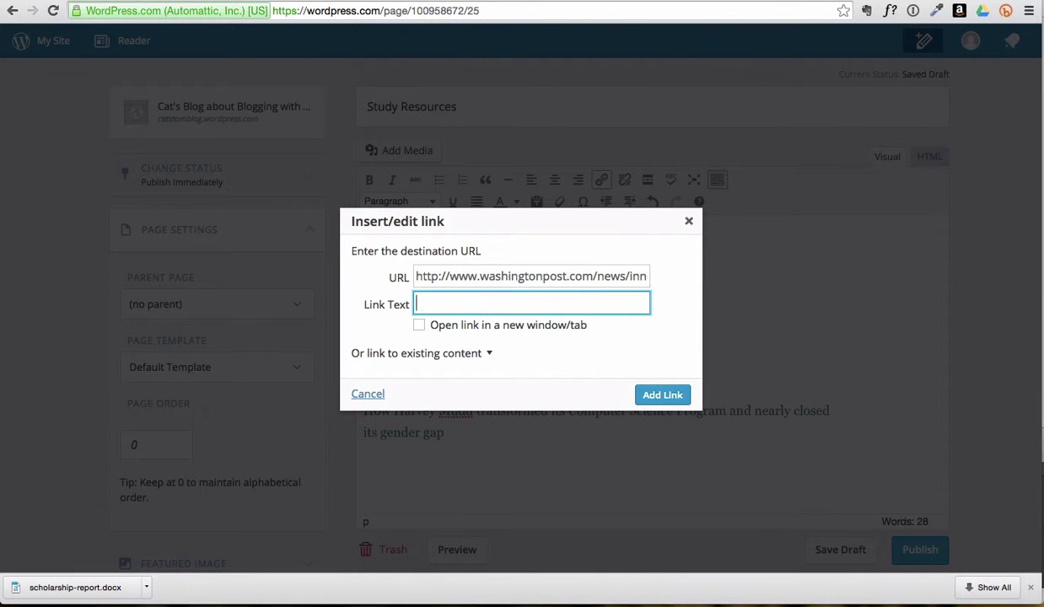
type("Five ways to get more women in T")
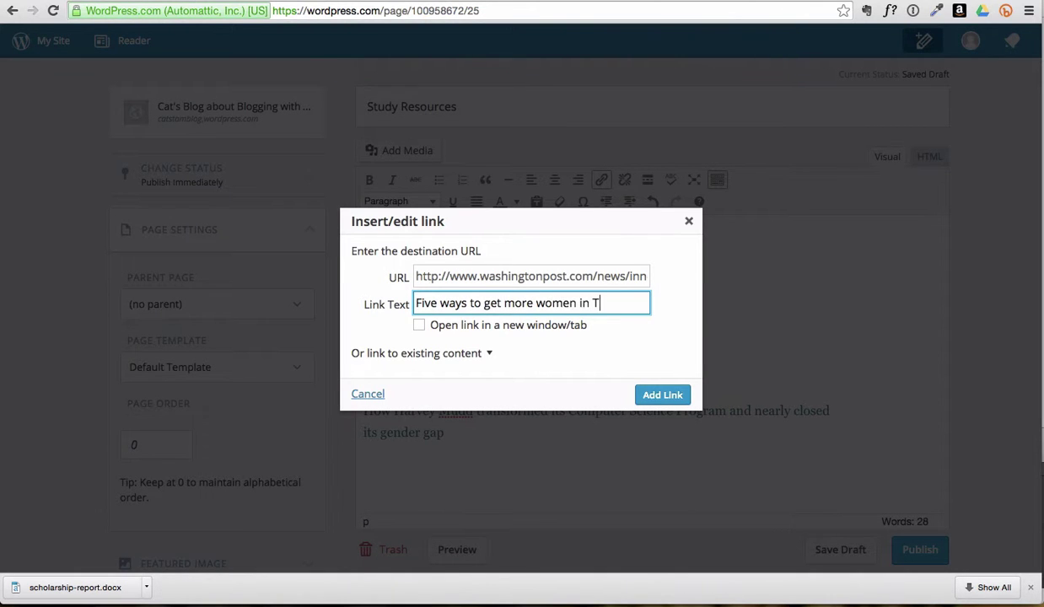
type("ech")
left_click(662, 395)
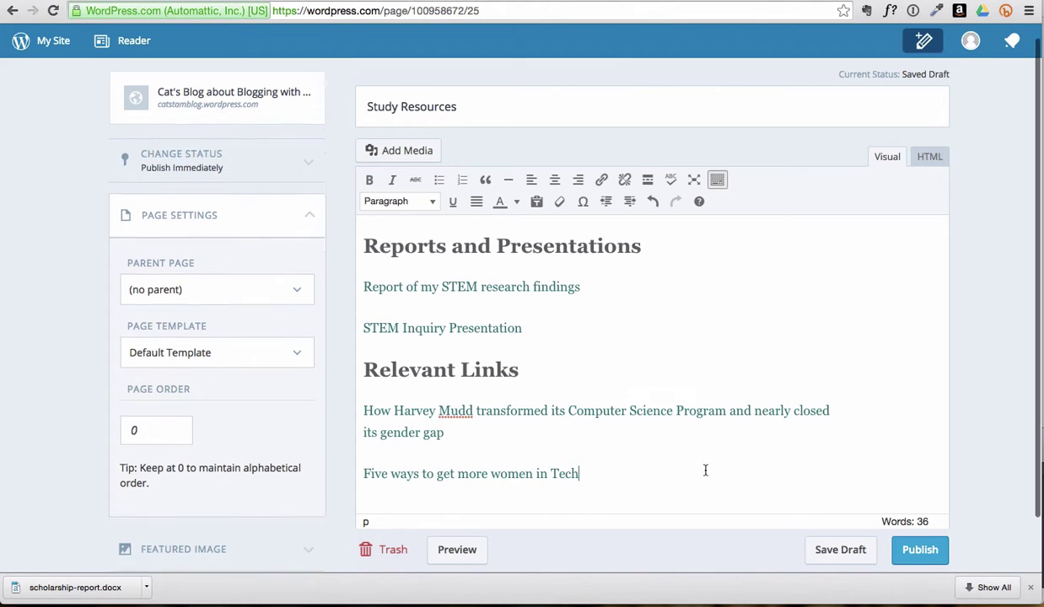
left_click(475, 549)
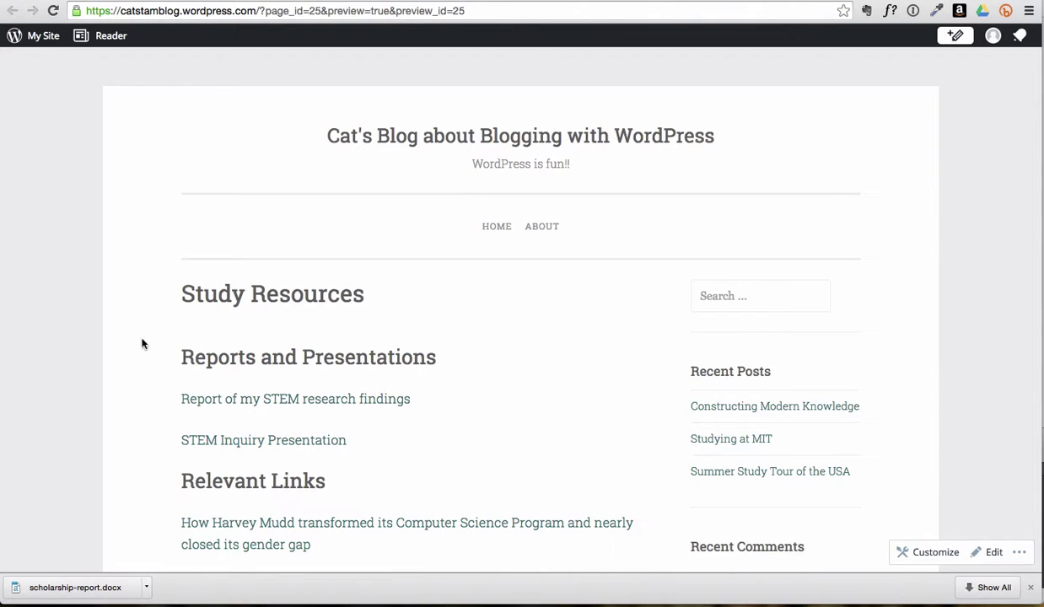
scroll(137, 347, "down", 5)
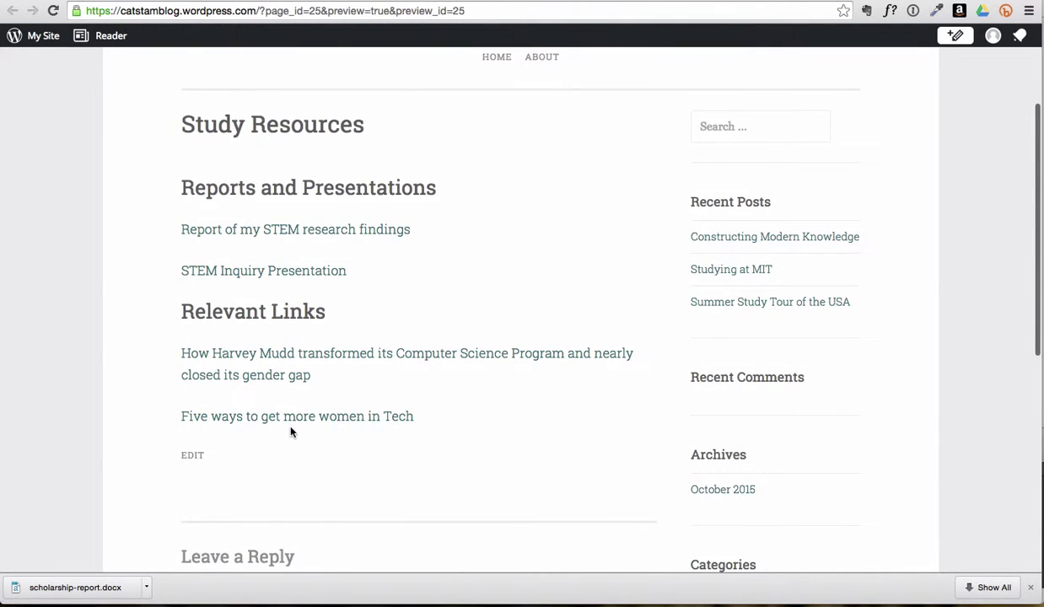
scroll(501, 356, "up", 4)
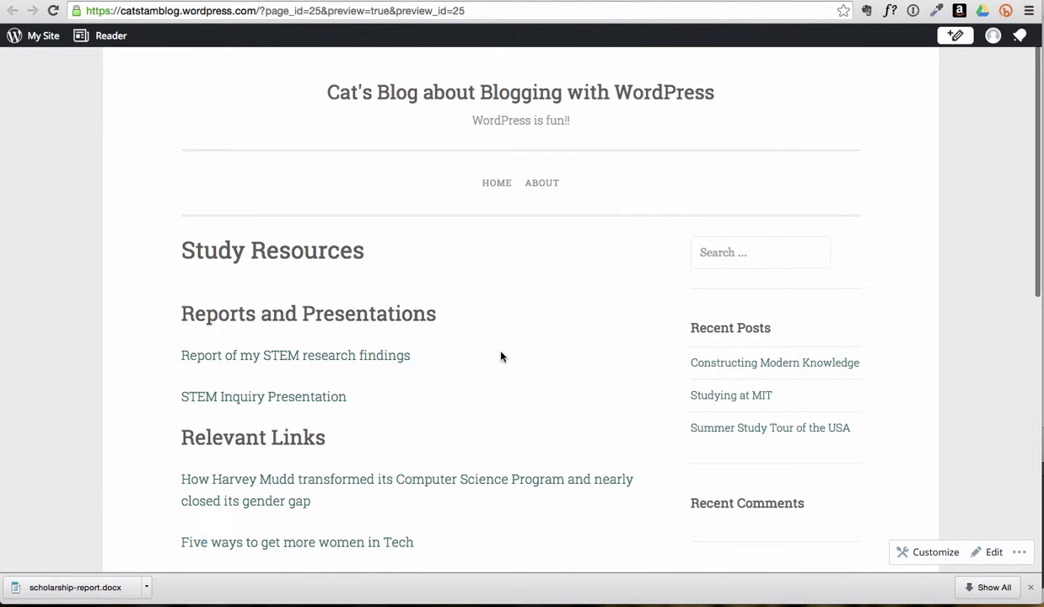
scroll(501, 357, "down", 4)
scroll(477, 340, "up", 5)
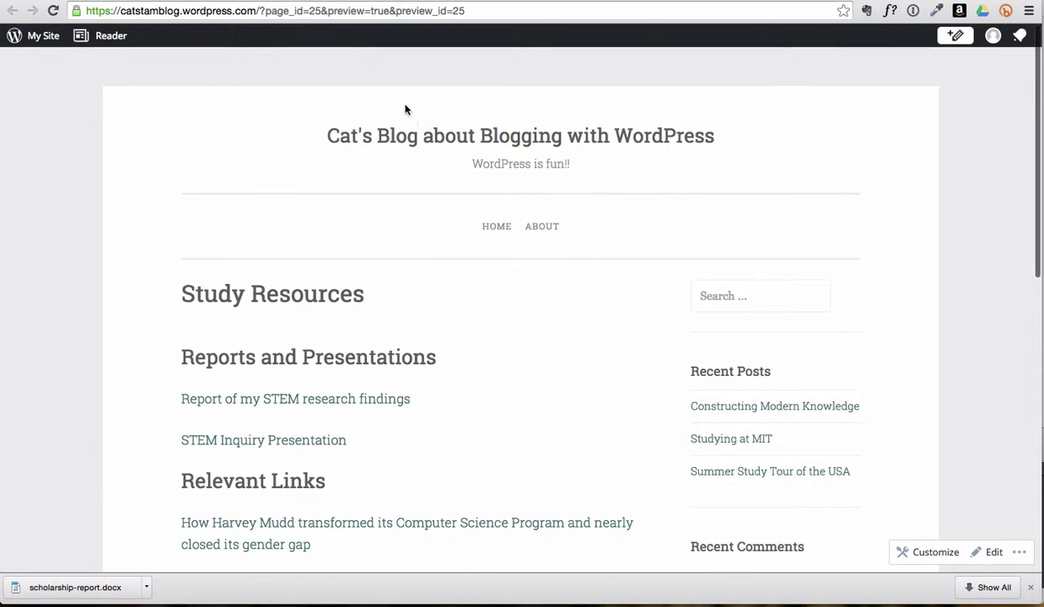
Step: Add 'Apps useful for STEM teaching in the classroom' as a Heading 2 after the links
key("super+w")
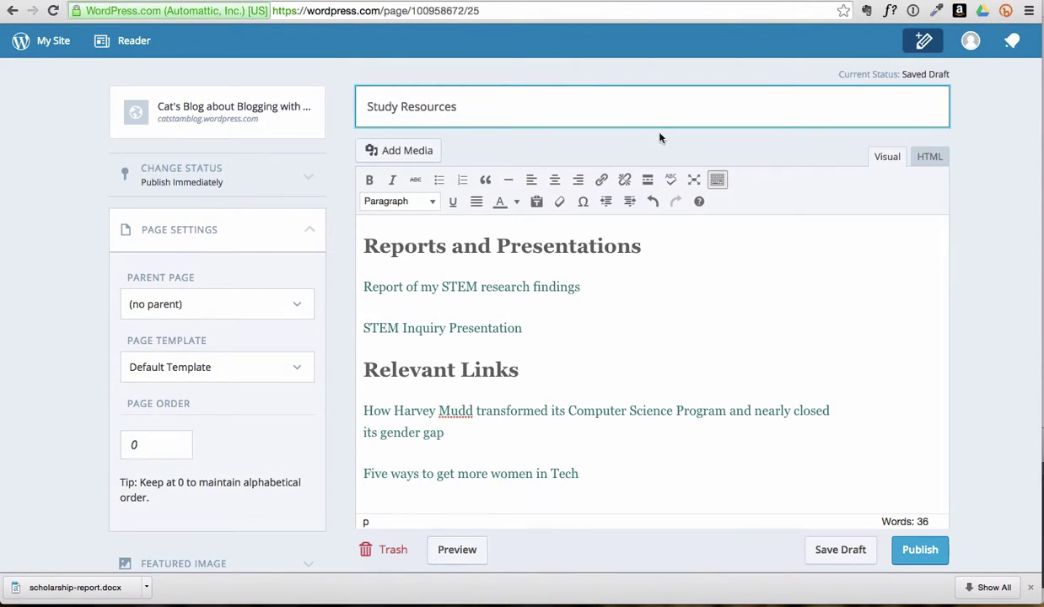
scroll(598, 344, "down", 2)
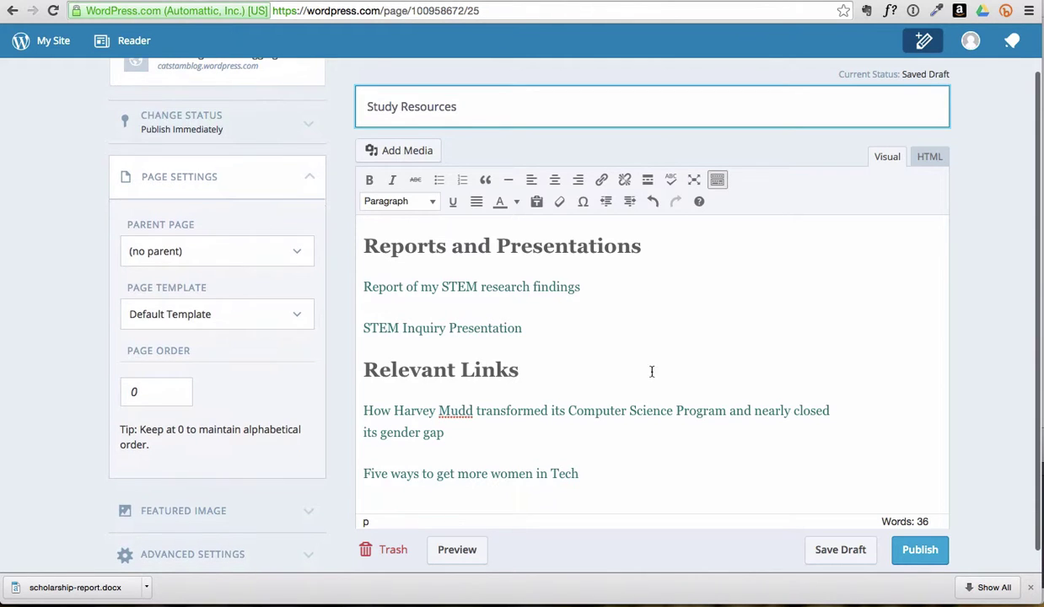
left_click(632, 472)
key("Return")
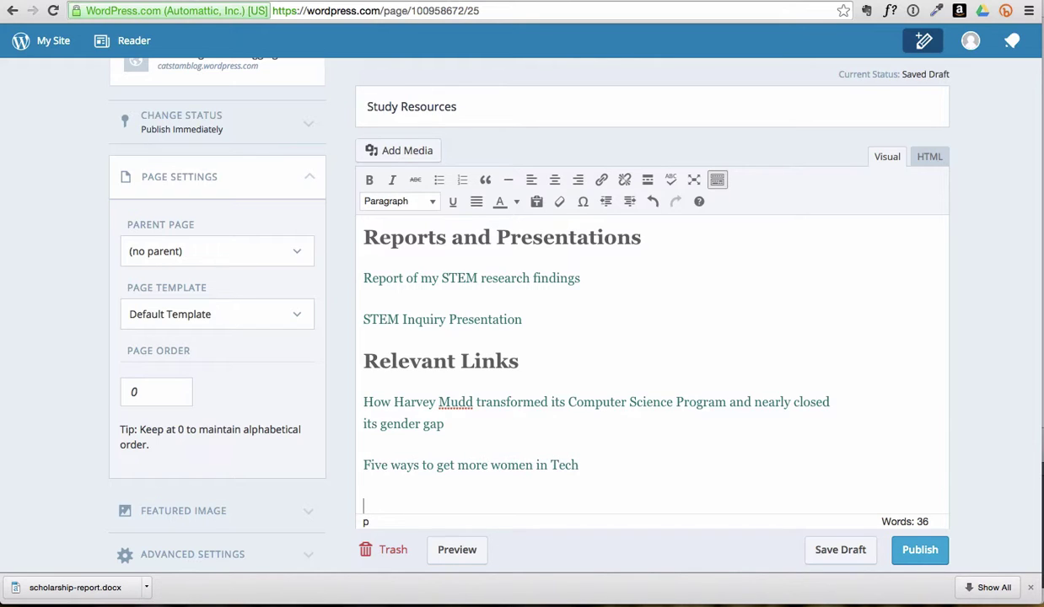
type("Apps useful for STEM t")
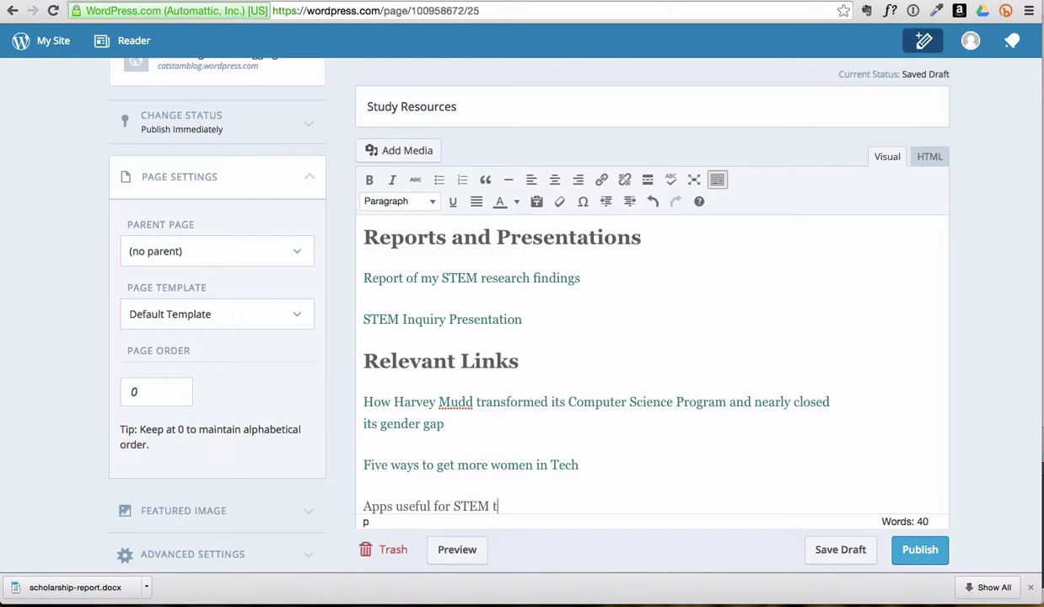
type("eaching in the class")
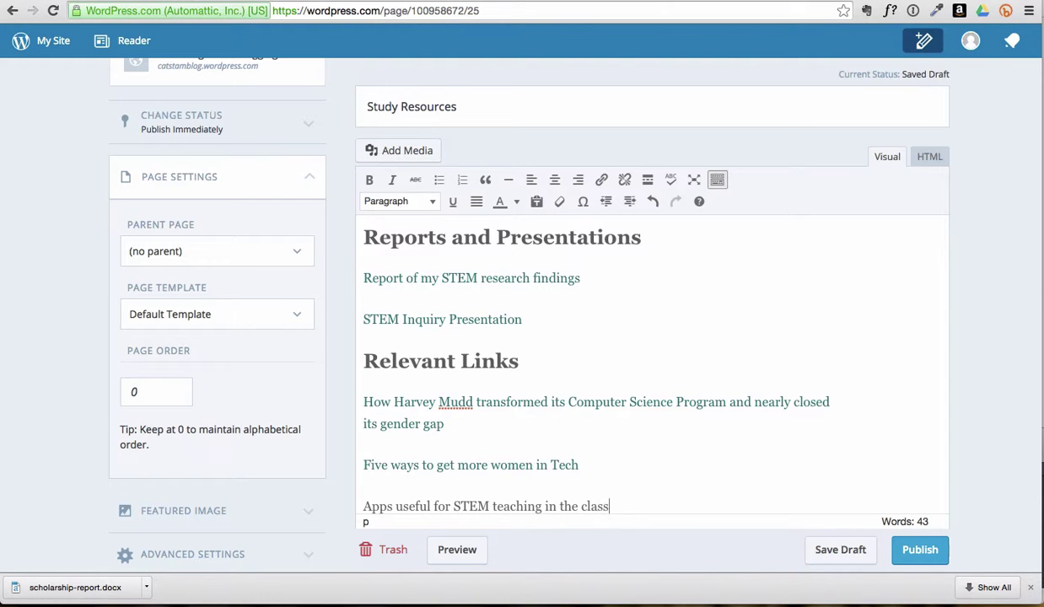
type("room")
key("Return")
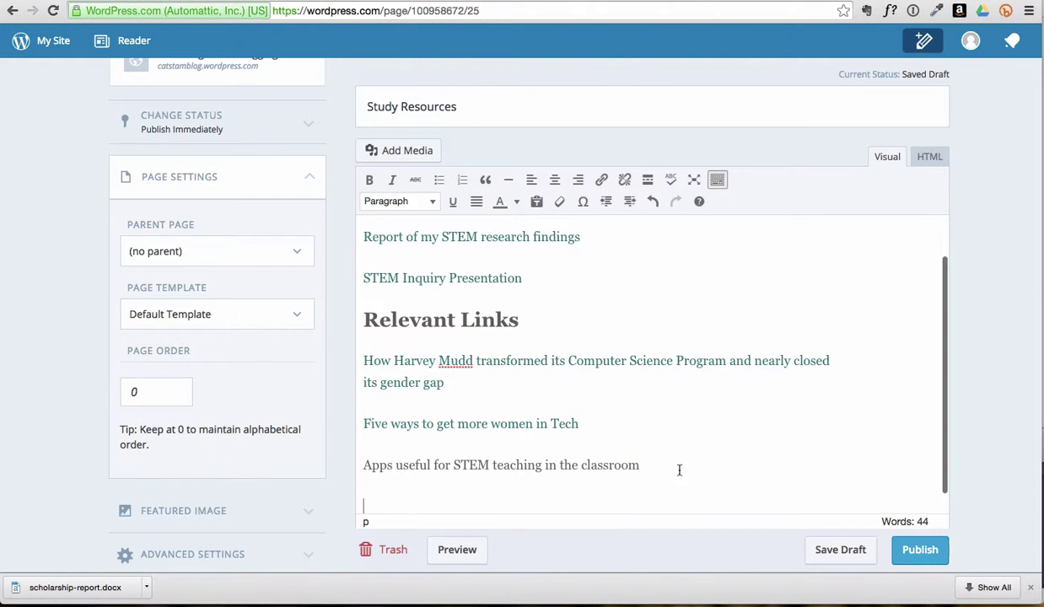
left_click_drag(656, 466, 339, 463)
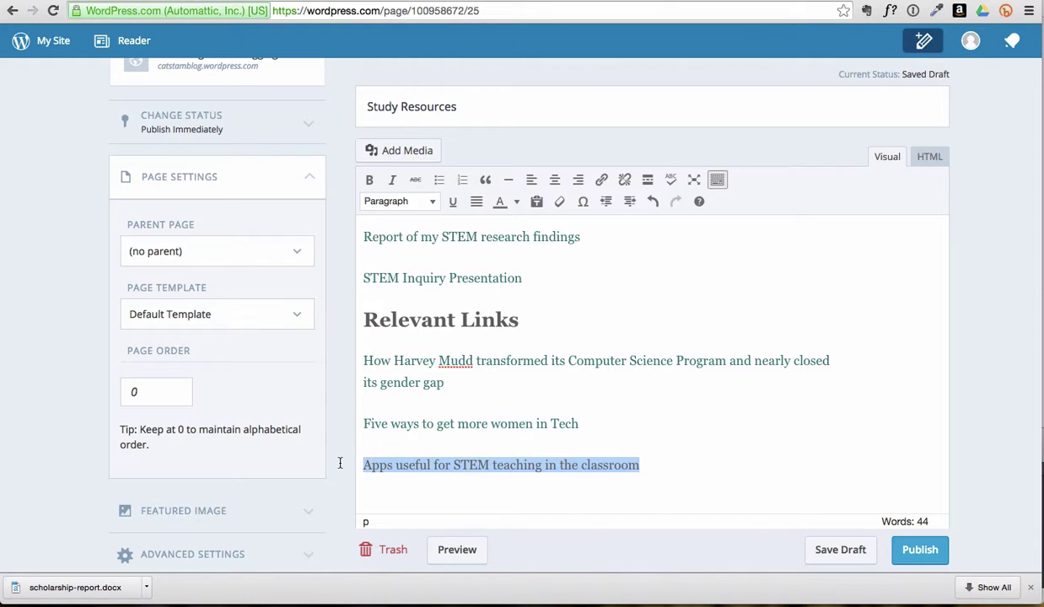
left_click(430, 203)
left_click(426, 344)
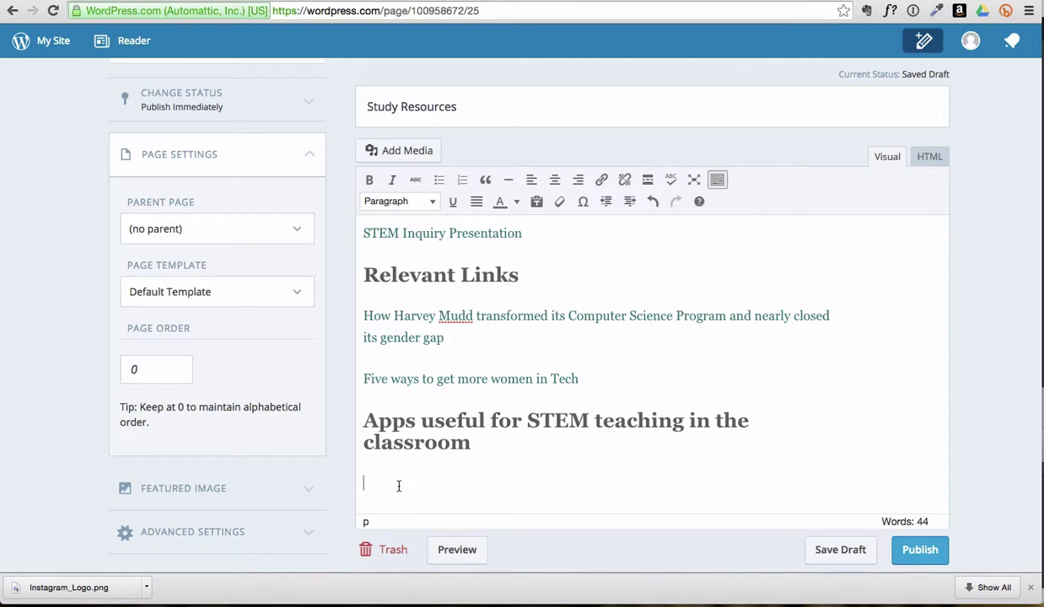
Step: Write a paragraph describing Honda's RoadMovies app for making 24-frame silent movies
type("RoadMovies is an app ma")
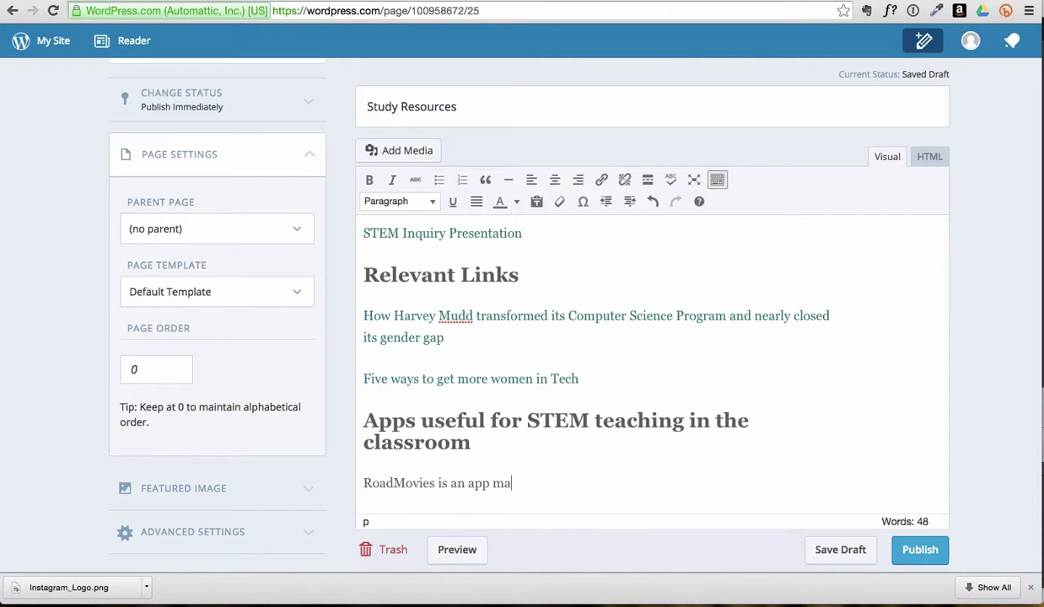
type("de by Honda,")
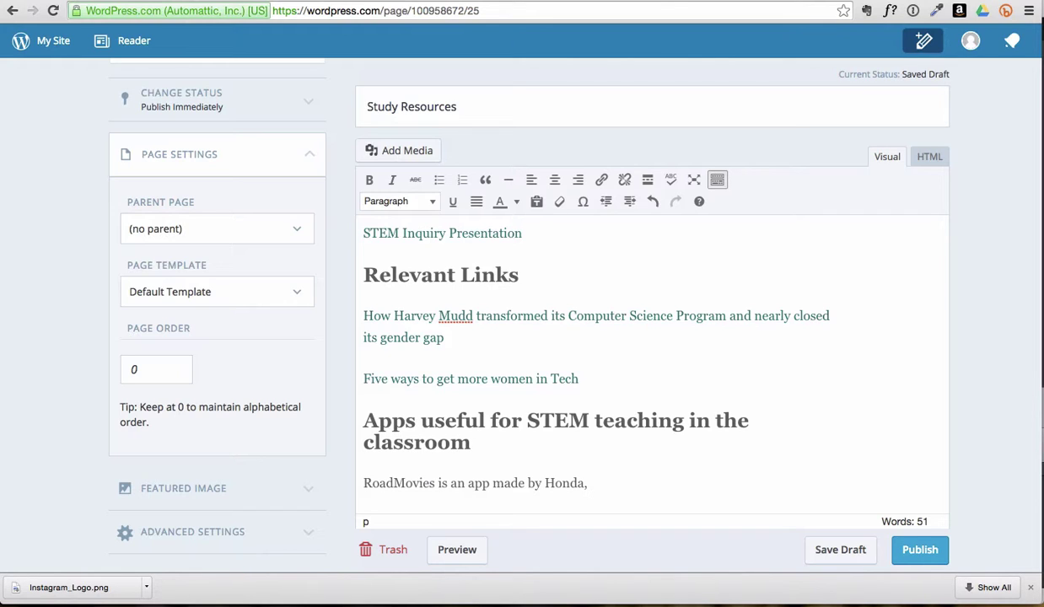
type("for making short, silent movies that a")
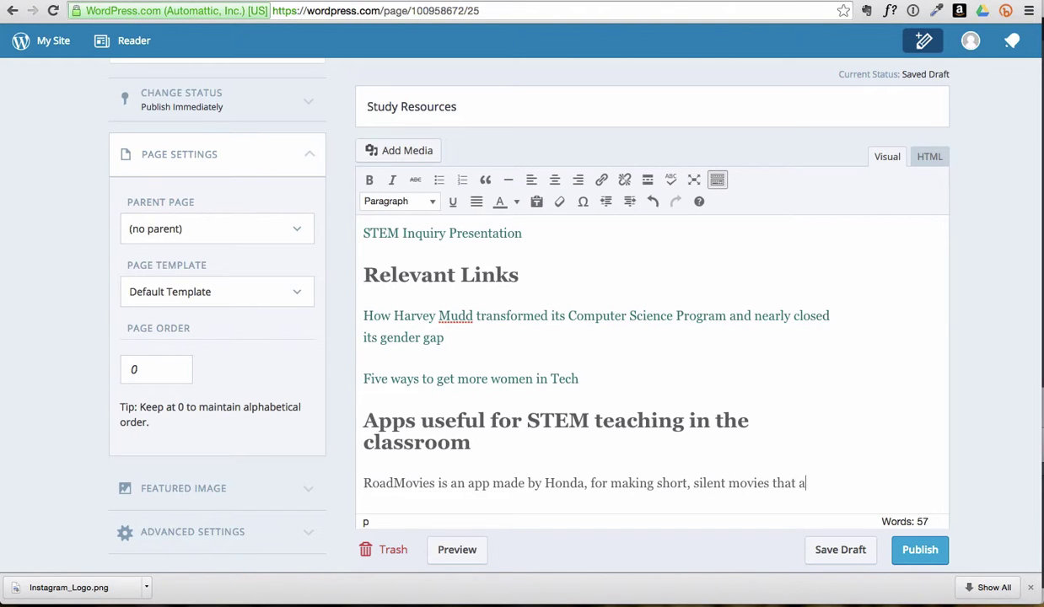
type("re 24 frames only. The movie can be made as 2")
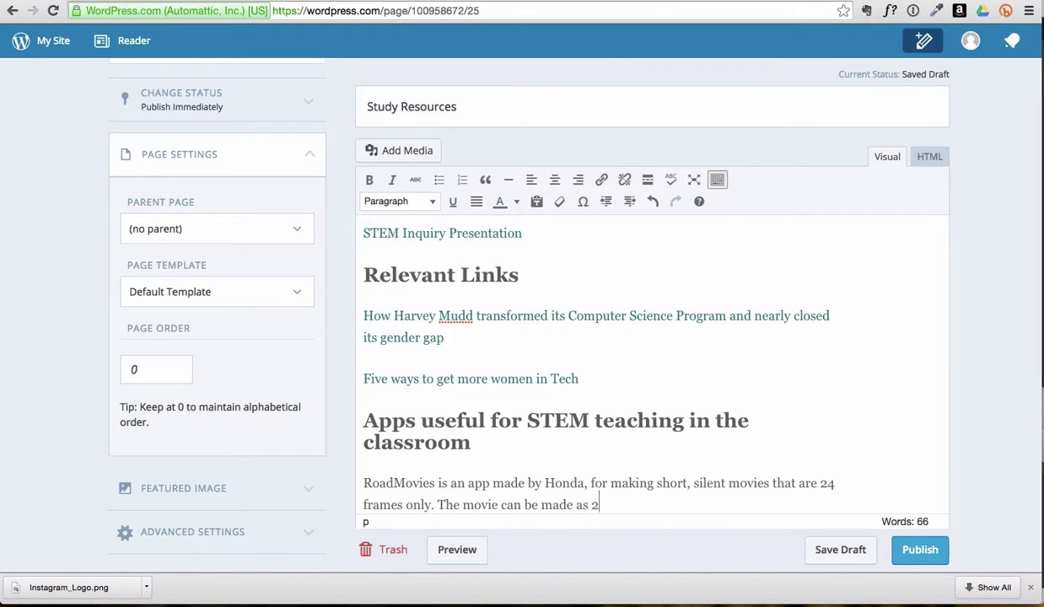
type("4 frames of 1 second, or 12 of 2 seconds or")
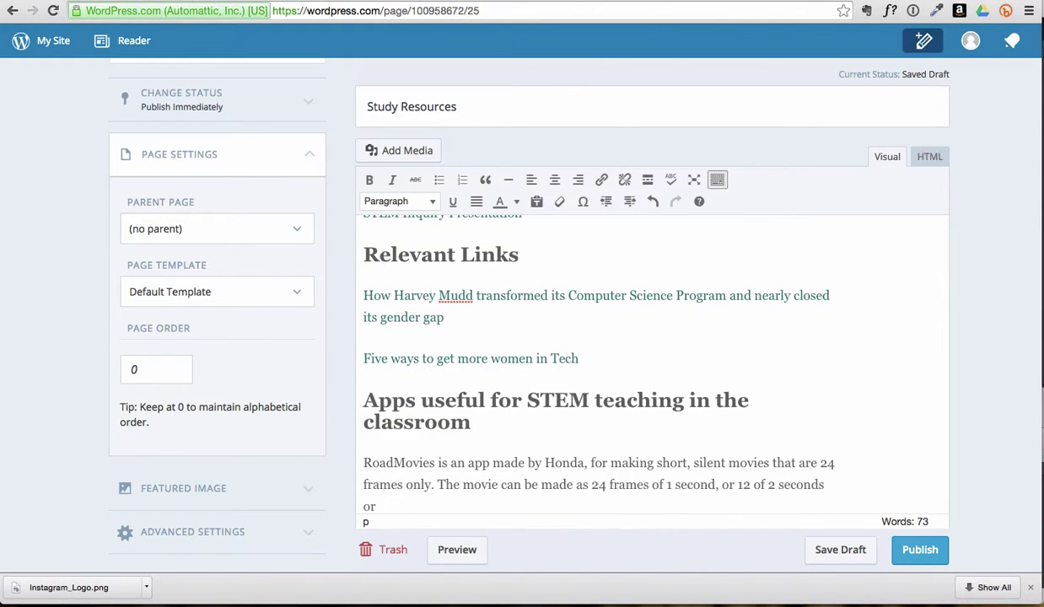
type(" 8 of 3 seconds. It is great for conveying an idea and getting ")
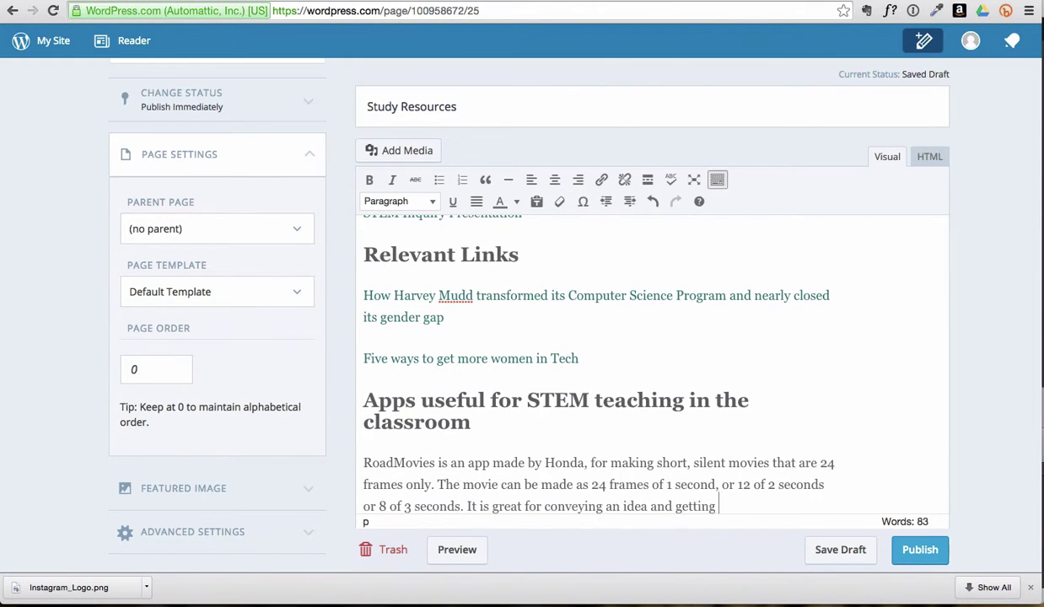
type("student to plan out and storyboard their ideas to enable them to convey a short message with no sound.")
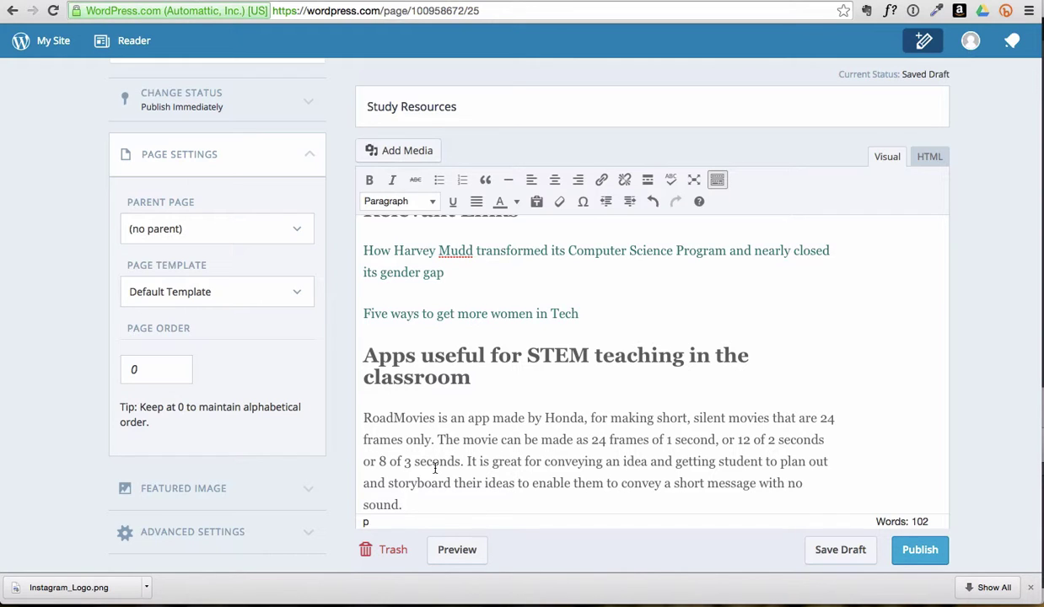
left_click(363, 419)
Step: Upload RoadMovies.png and insert it as a left-aligned thumbnail beside the RoadMovies paragraph
left_click(429, 157)
left_click(221, 95)
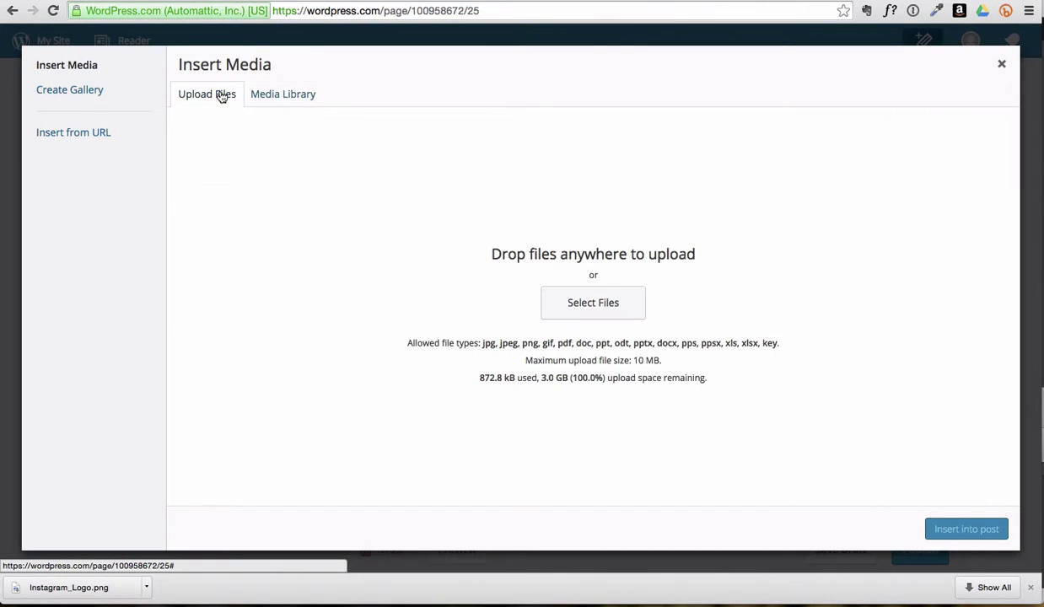
key("super+Tab")
key("super+Tab")
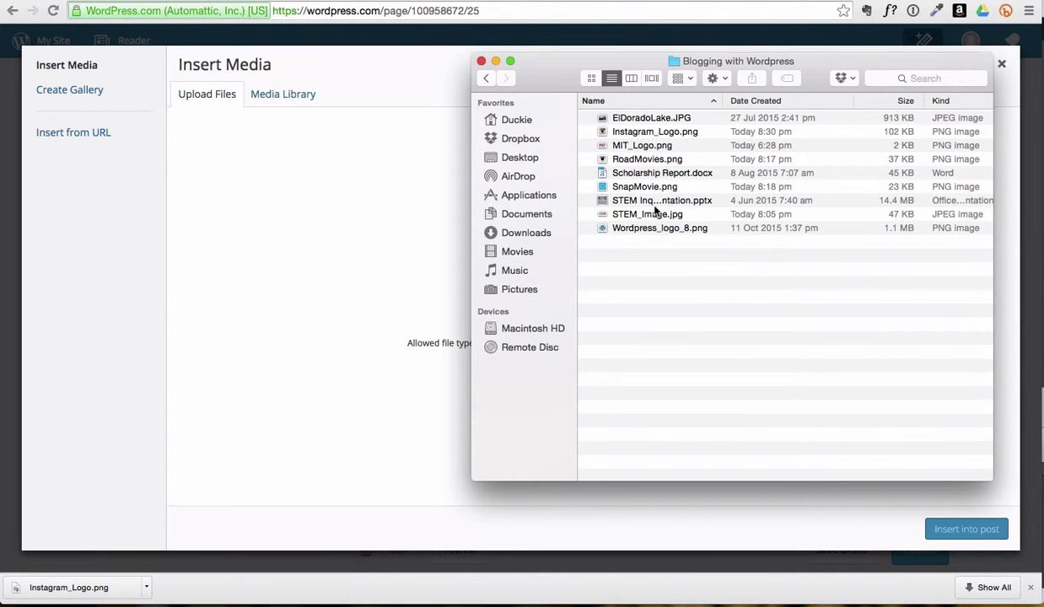
left_click_drag(638, 160, 384, 213)
left_click(403, 337)
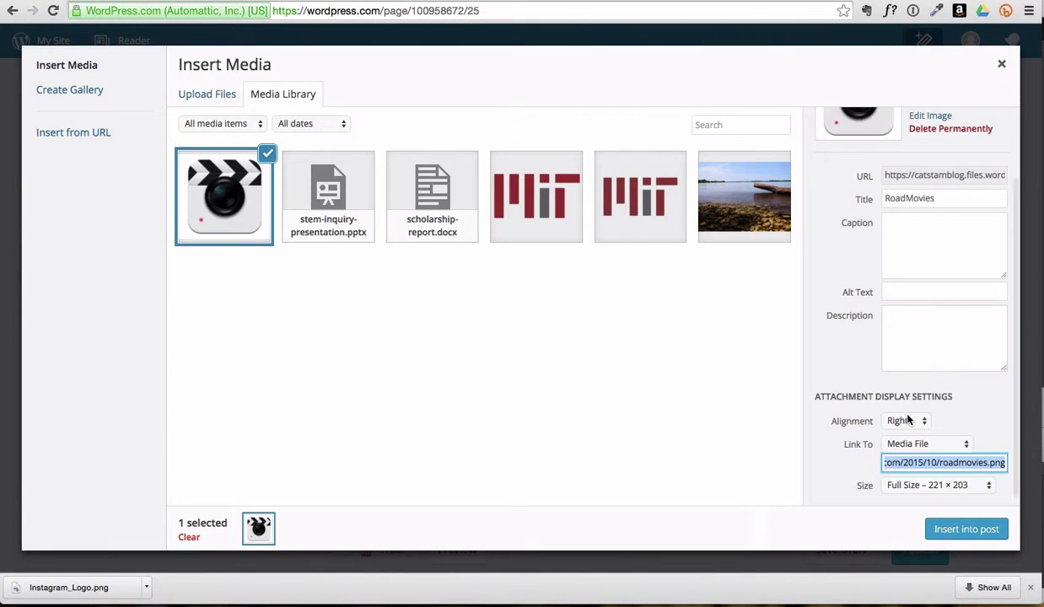
left_click(931, 487)
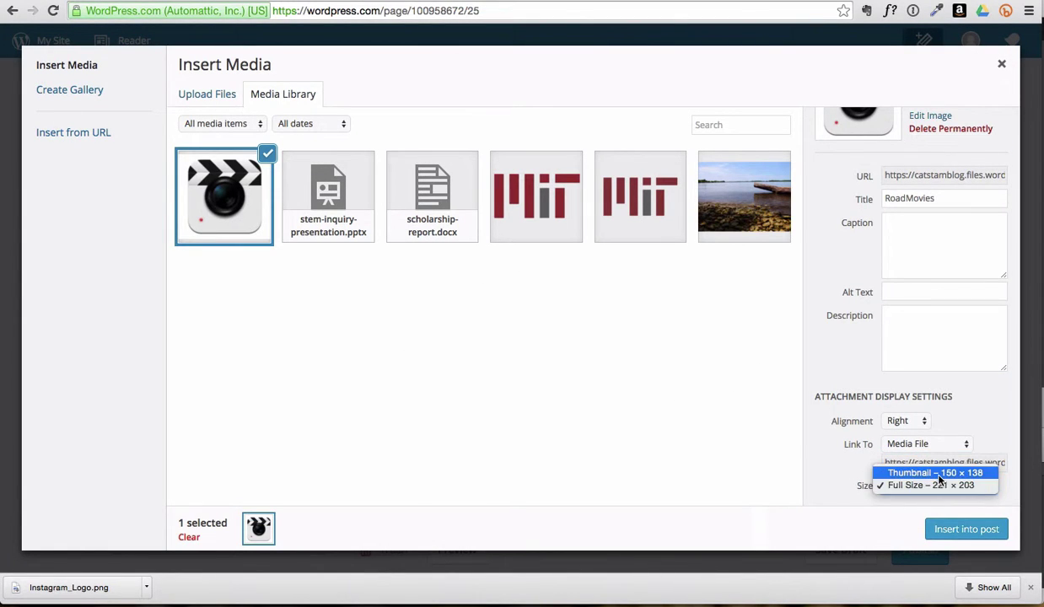
left_click(938, 474)
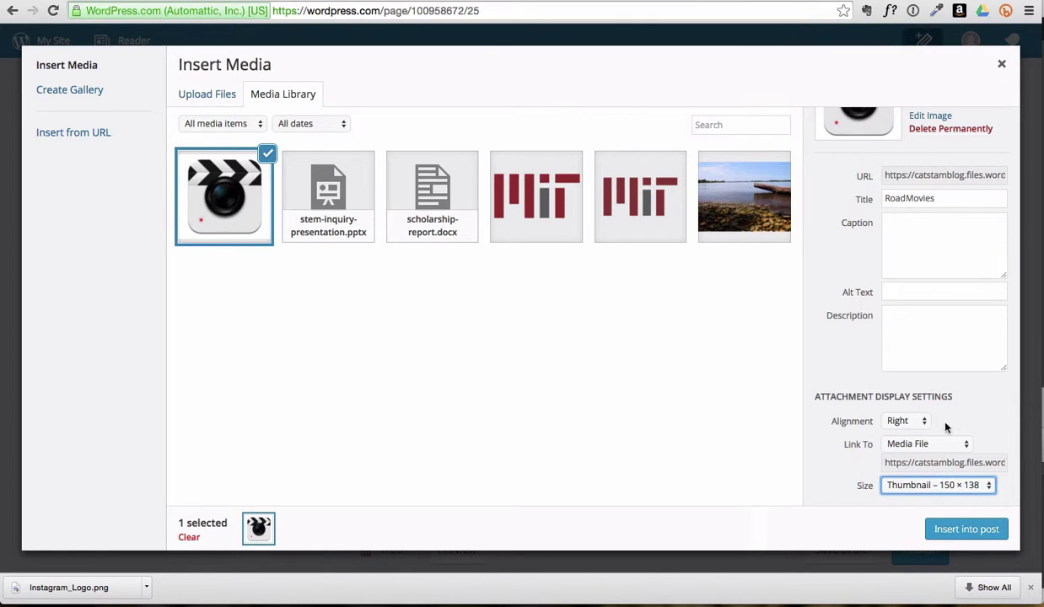
left_click(909, 422)
left_click(892, 402)
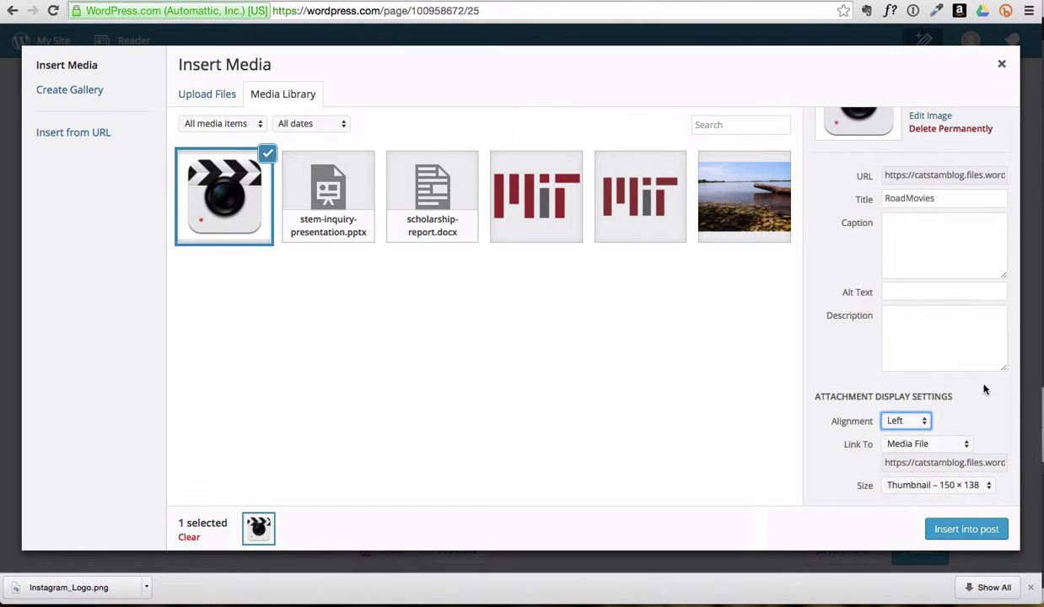
left_click(966, 529)
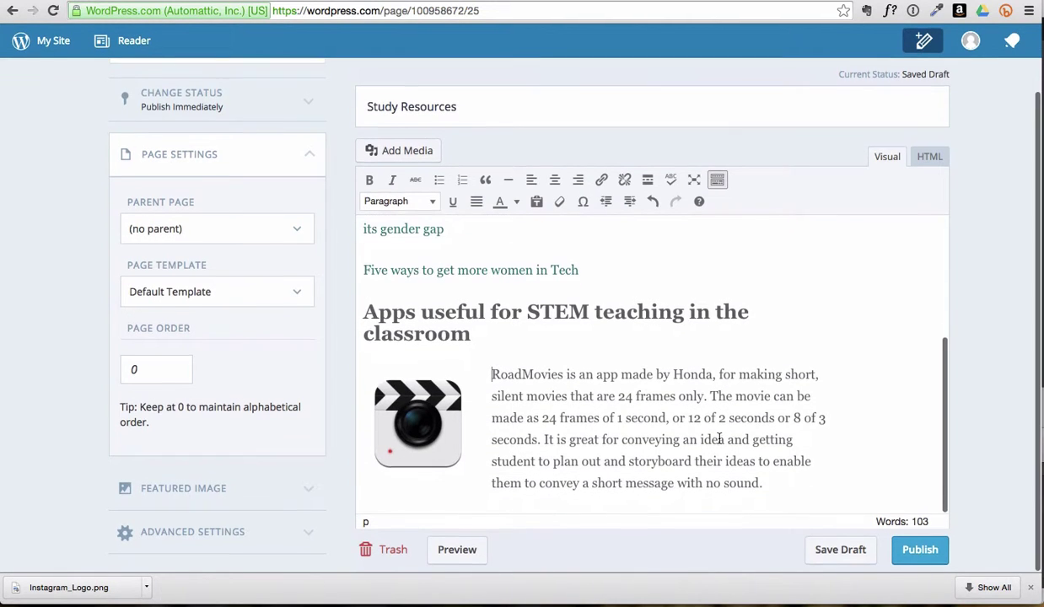
Step: Insert 'iOS' before 'app' in the RoadMovies paragraph
left_click(596, 374)
type("iO")
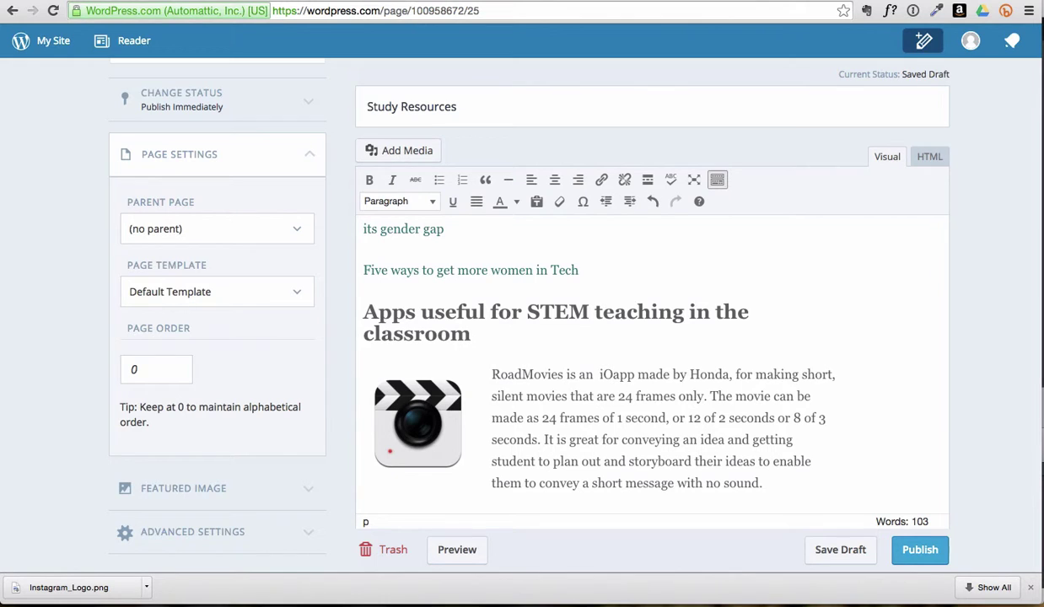
type("S")
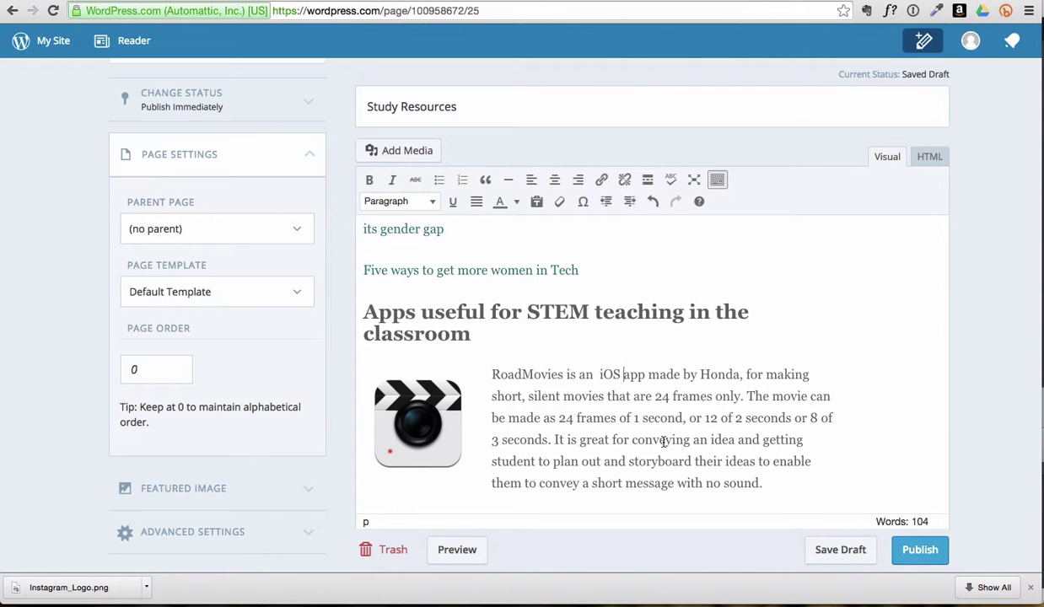
right_click(664, 442)
left_click(579, 438)
scroll(700, 458, "down", 1)
Step: Add a new paragraph: 'SnapMovie is an android equivalent to RoadMovies.'
left_click(780, 481)
scroll(781, 481, "down", 1)
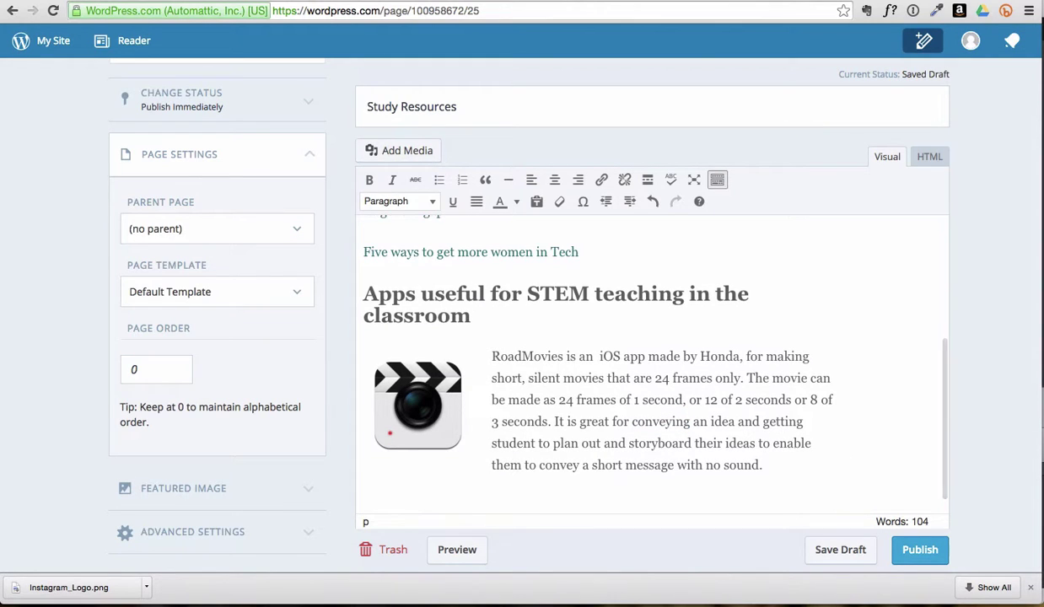
key("Return")
type("Snam")
type("p")
key("BackSpace")
key("BackSpace")
type("pMovie ")
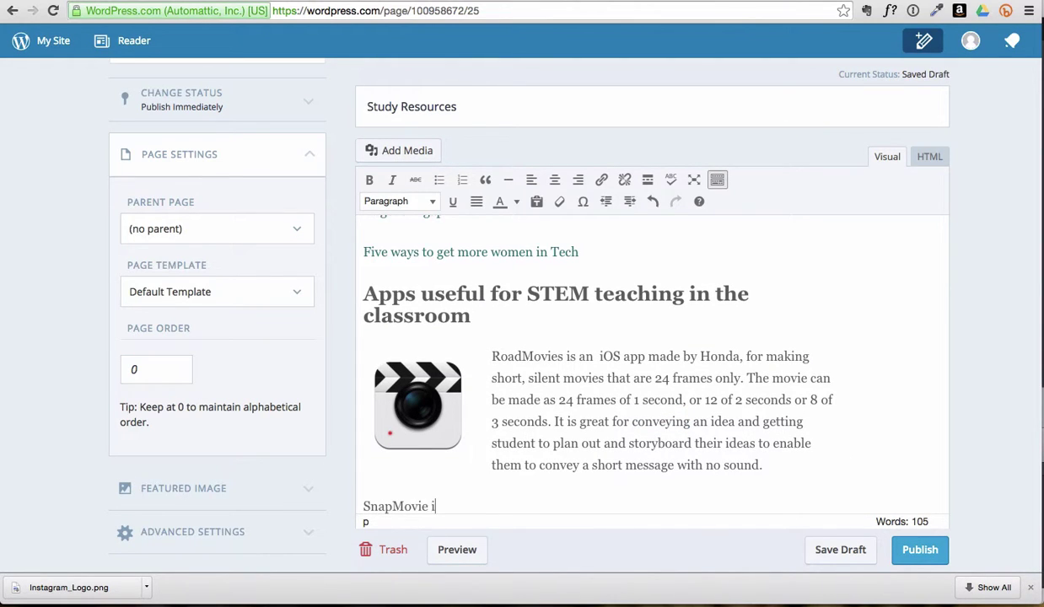
type("is an andriod")
key("BackSpace")
key("BackSpace")
type("oid equivale")
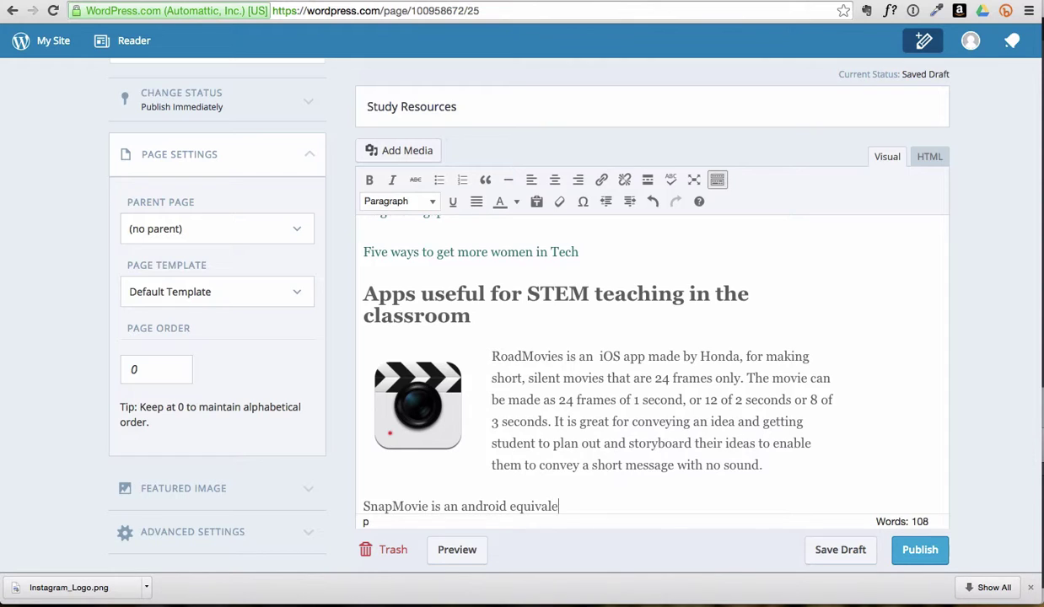
type("nt to RoadMovies.")
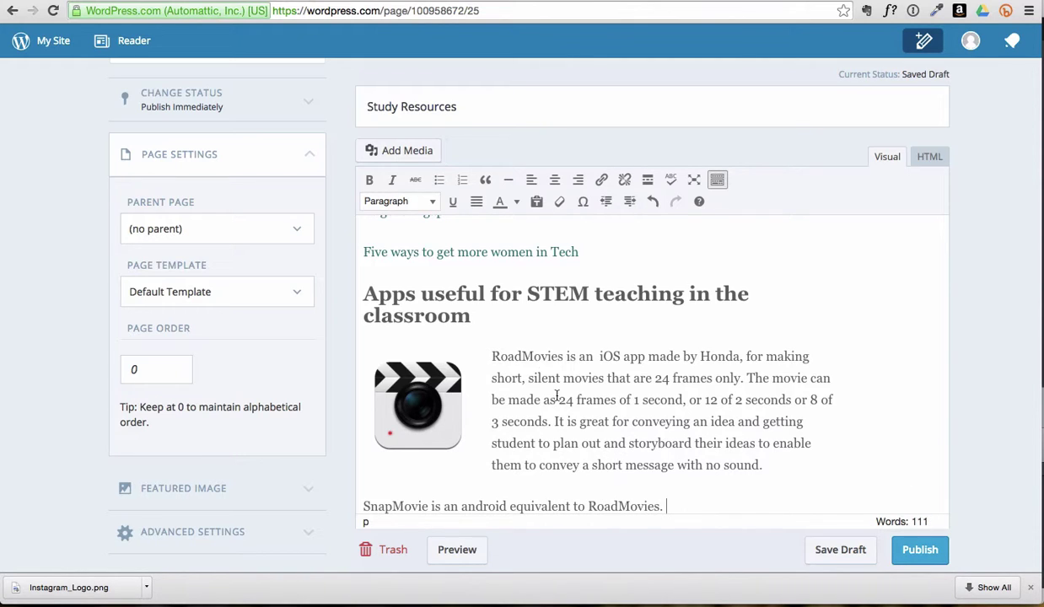
Step: Upload SnapMovie.png and insert it as a right-aligned thumbnail beside the SnapMovie line
left_click(400, 152)
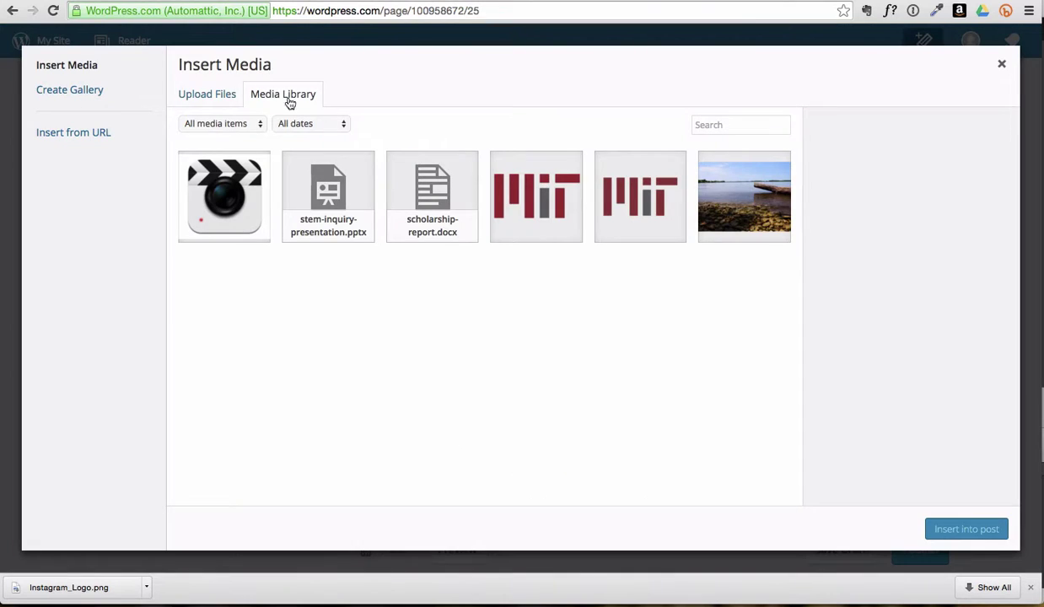
left_click(217, 104)
left_click(594, 303)
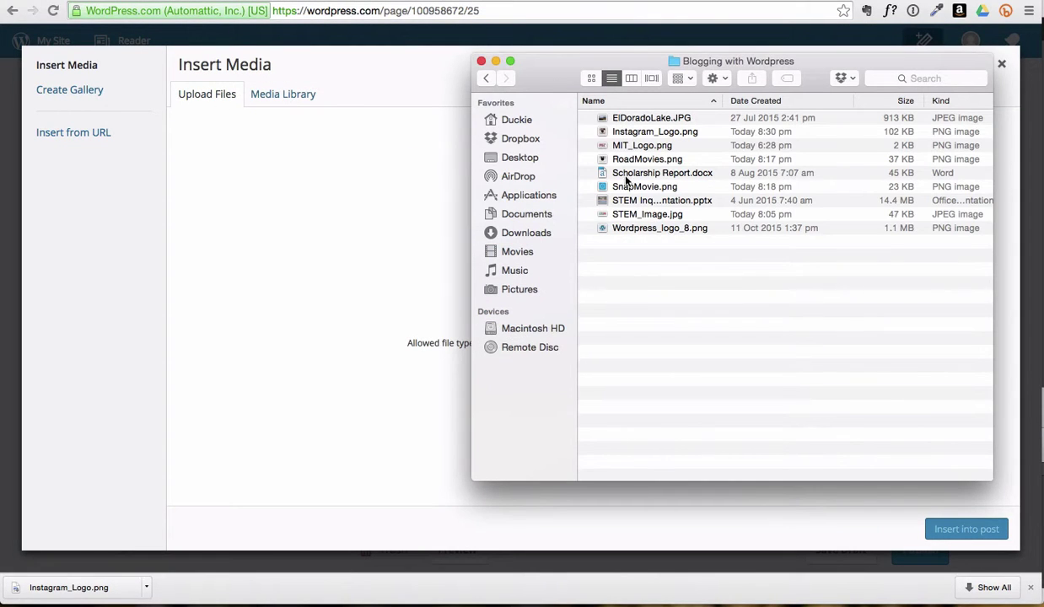
left_click_drag(631, 184, 347, 205)
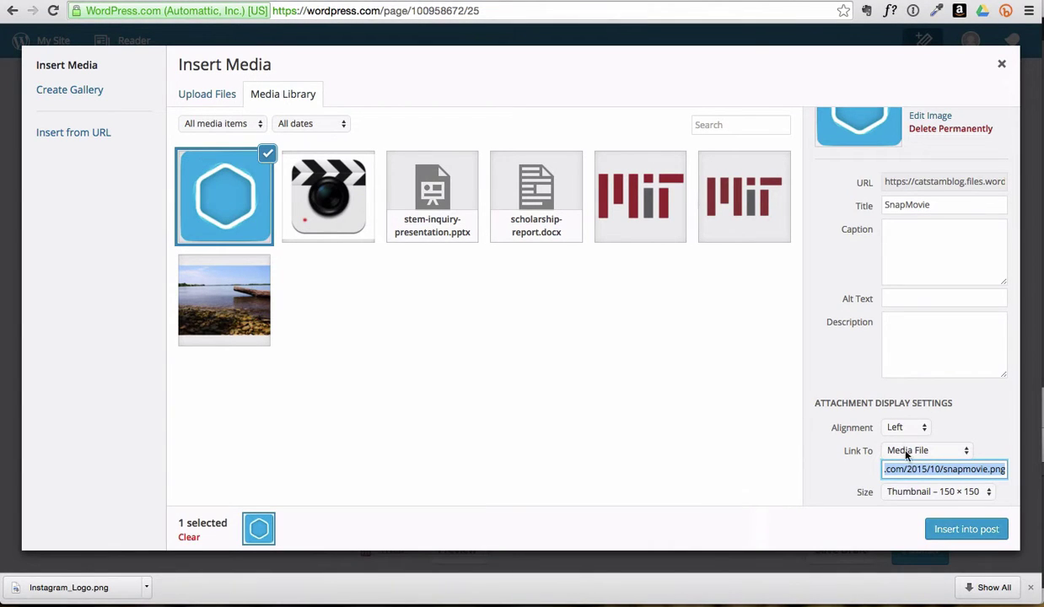
left_click(932, 495)
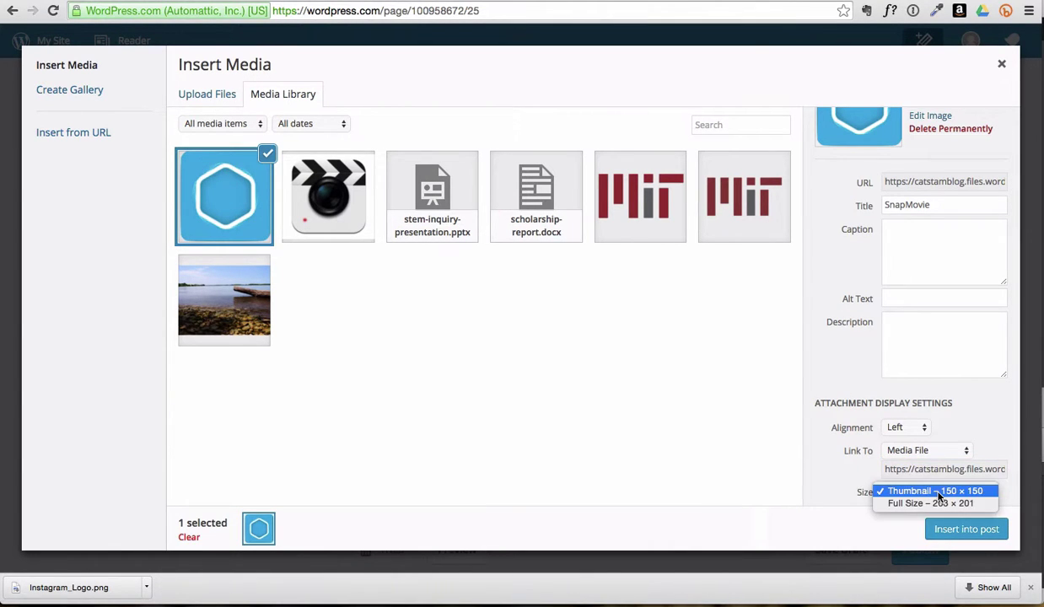
left_click(937, 493)
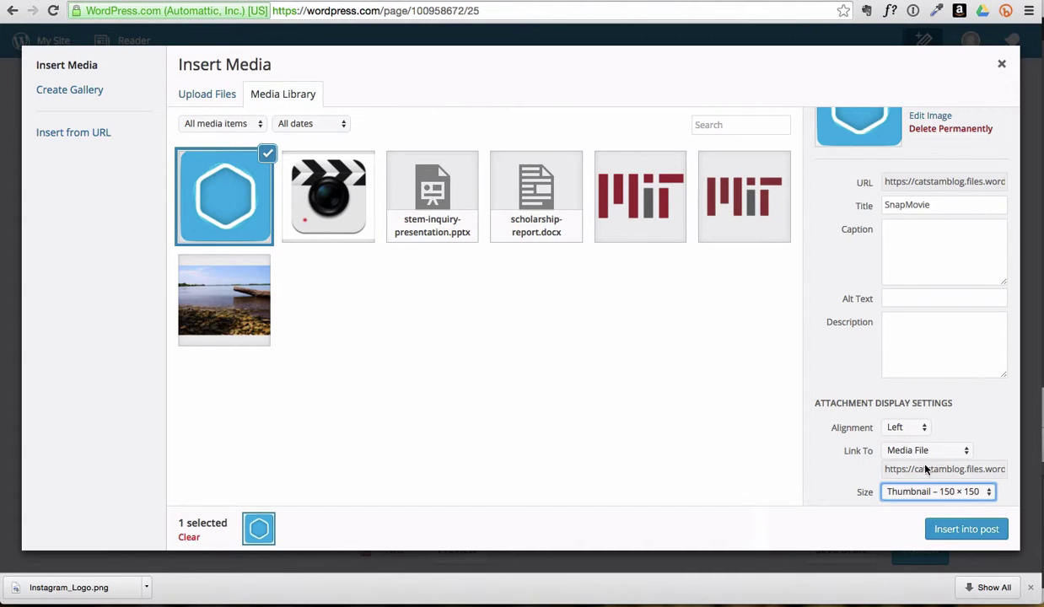
left_click(913, 426)
left_click(904, 451)
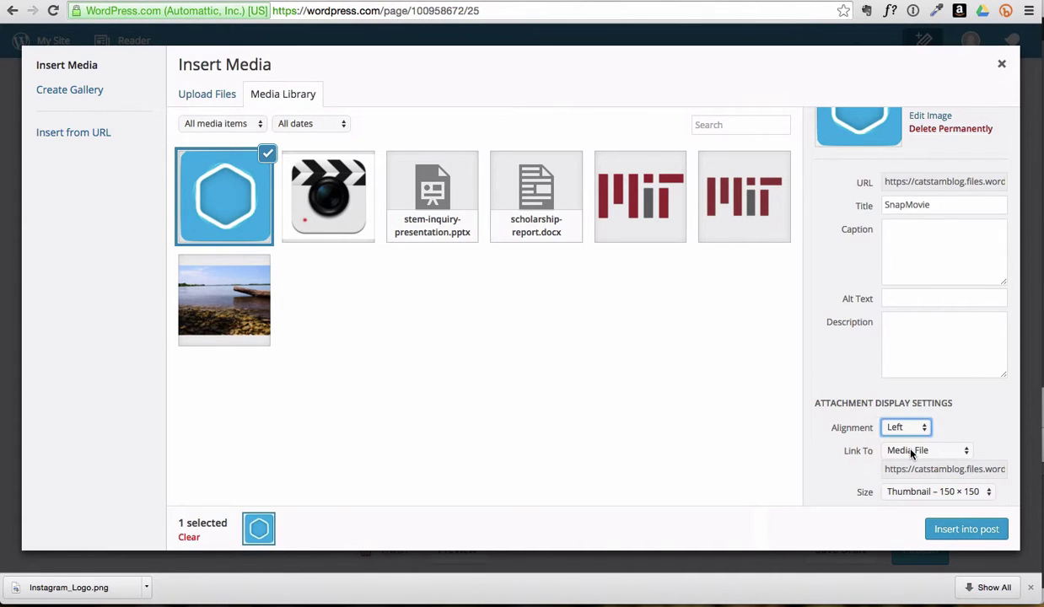
left_click(961, 529)
scroll(776, 430, "down", 3)
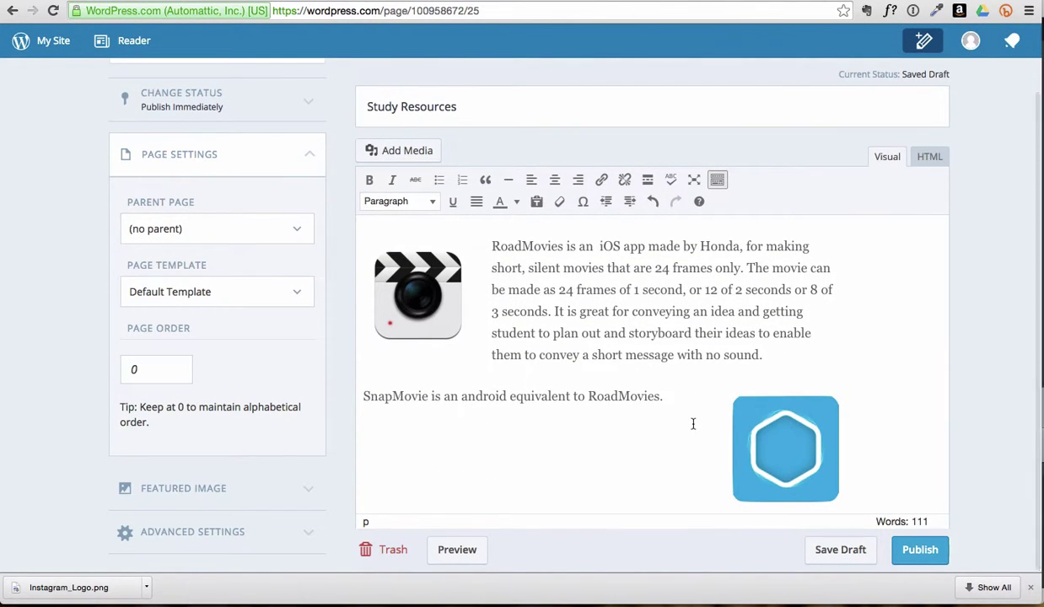
Step: Move the SnapMovie icon beside its line and add the Instagram paragraph ending 'lead into class discussion.'
key("Return")
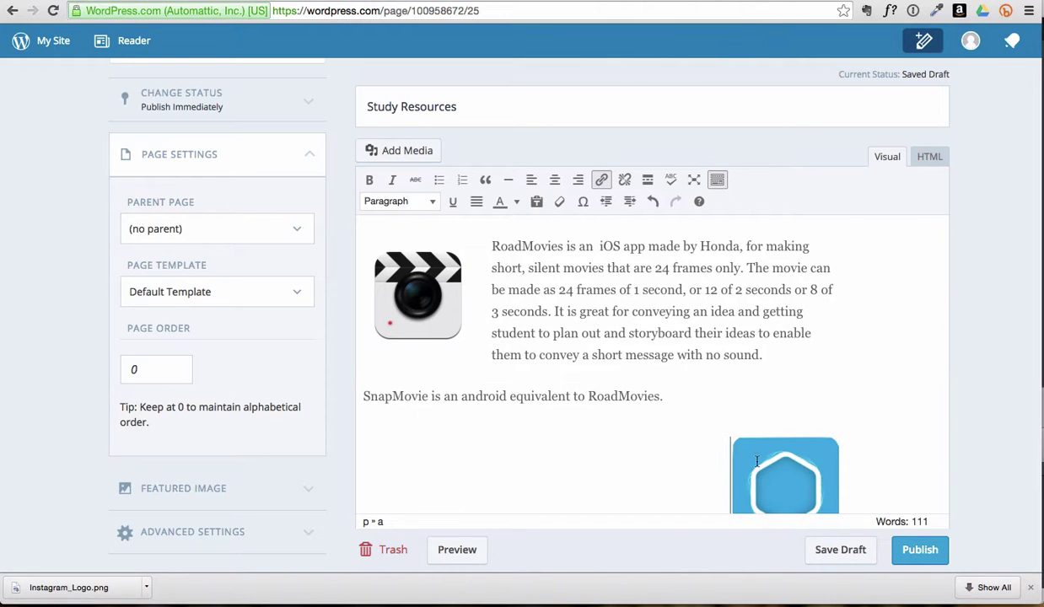
left_click_drag(735, 447, 660, 381)
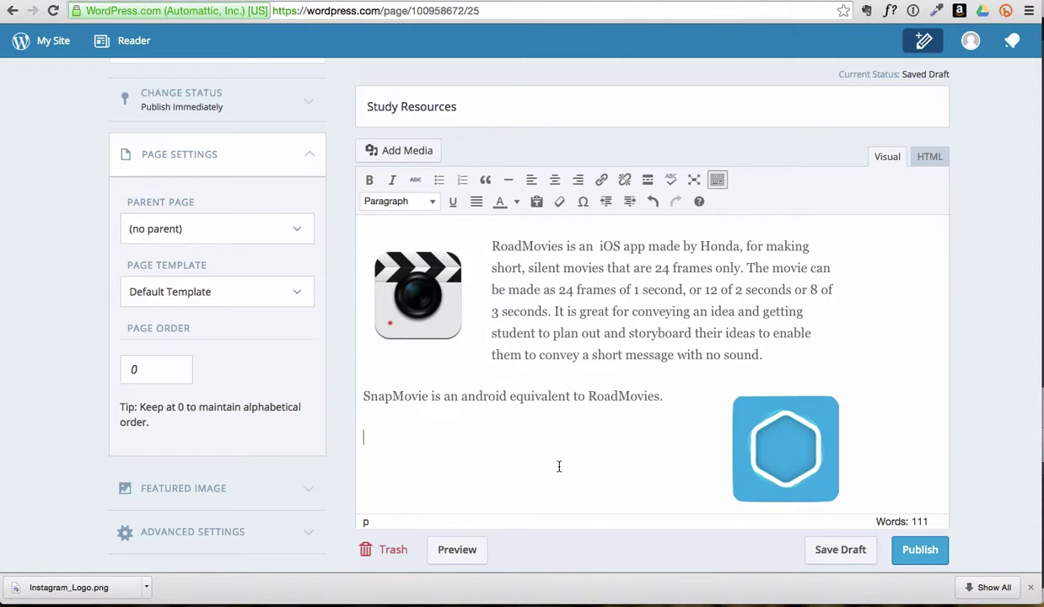
key("Return")
type("Instagram is a photo sharing app. It can be a great tool for getting students to research ")
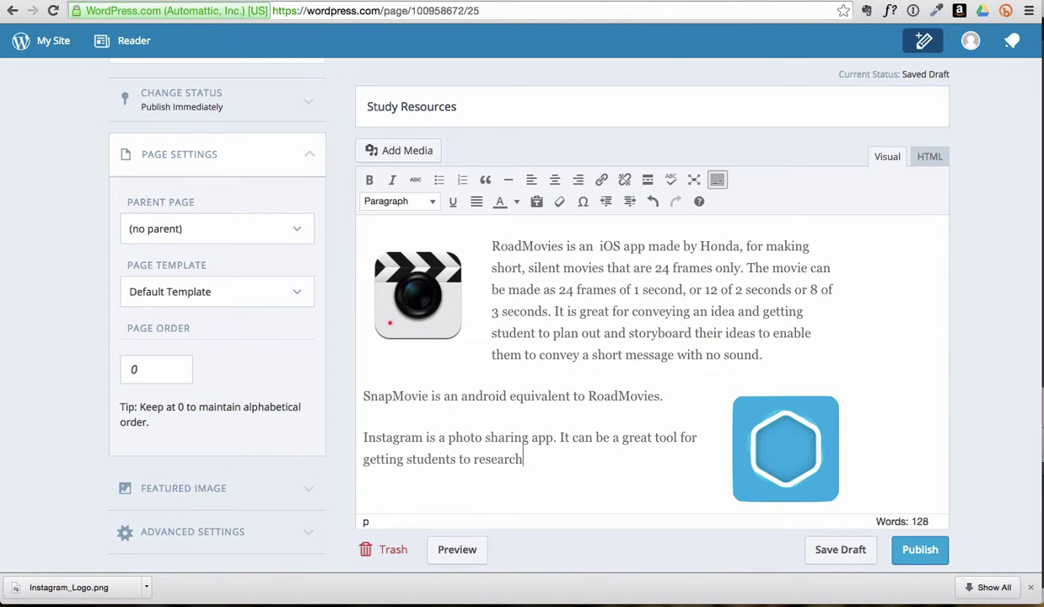
type("particular ideas and sharing them back to the class. For example, they may n")
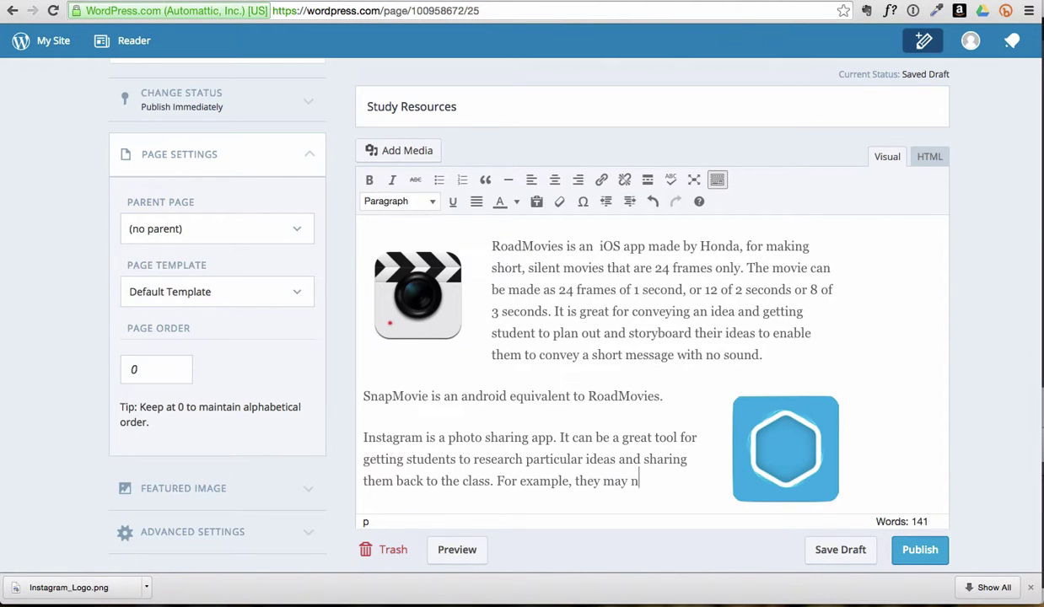
type("eed to find items that they considered to be well designed and instagram them using ")
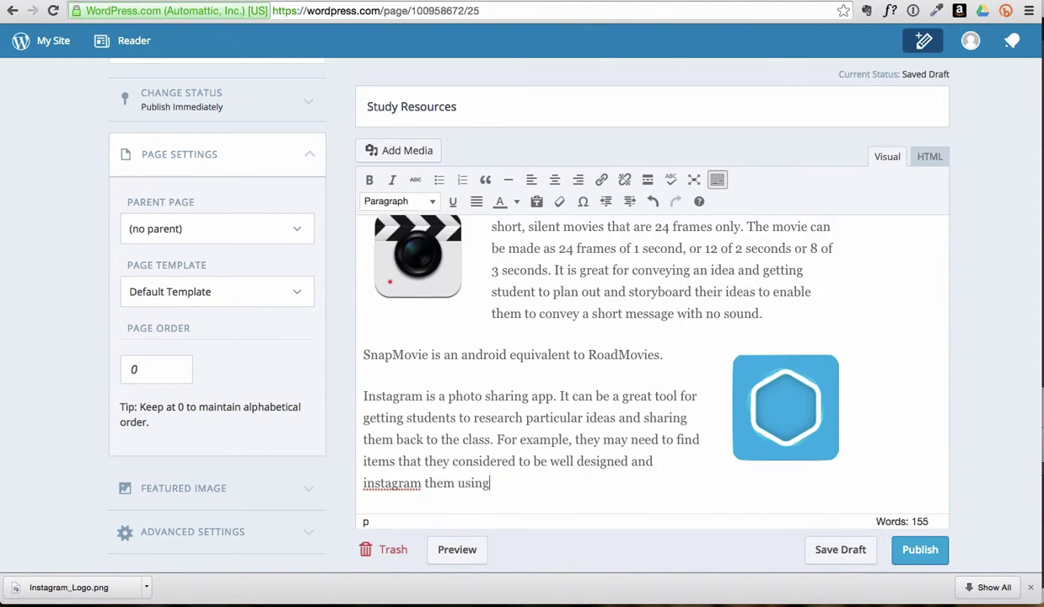
type("a class hashtag. The description")
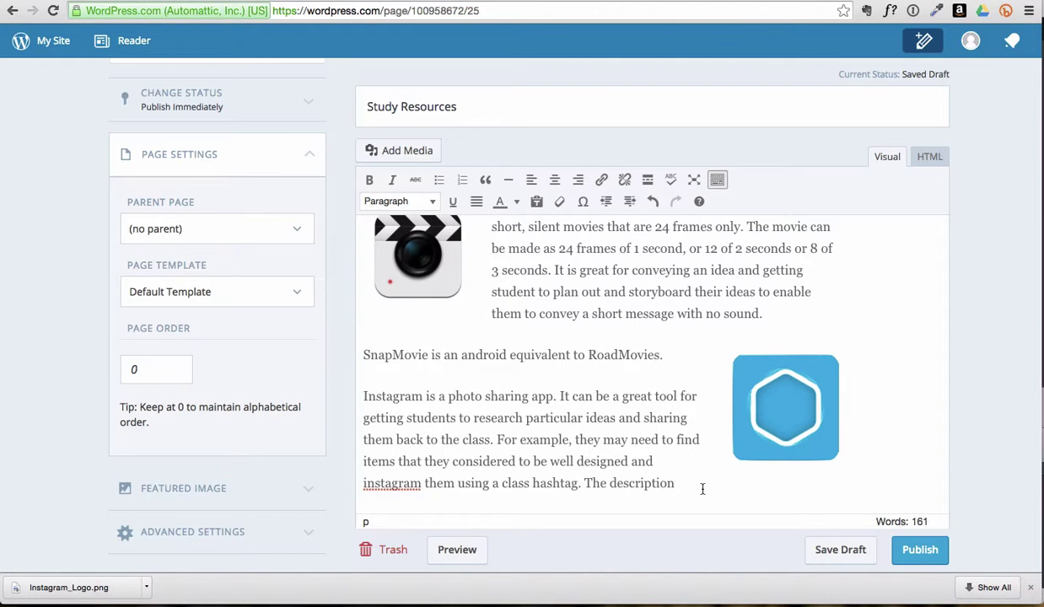
type(" should indicate why they think it is a good design and this can lean")
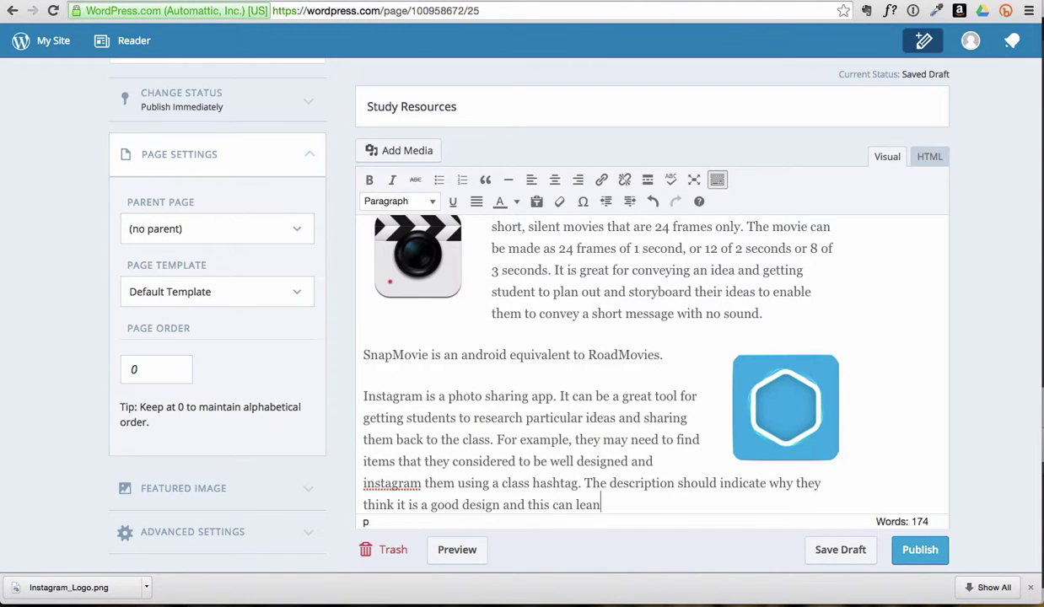
key("BackSpace")
type("d into class discussion.")
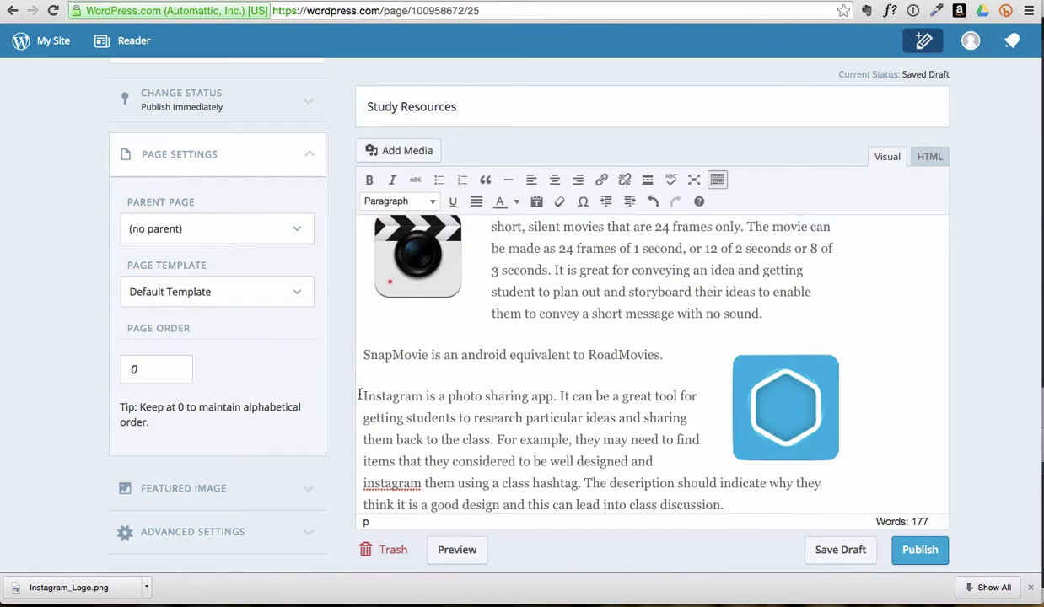
left_click(406, 152)
Step: Upload the Instagram logo and insert it left-aligned beside the Instagram paragraph
left_click(206, 97)
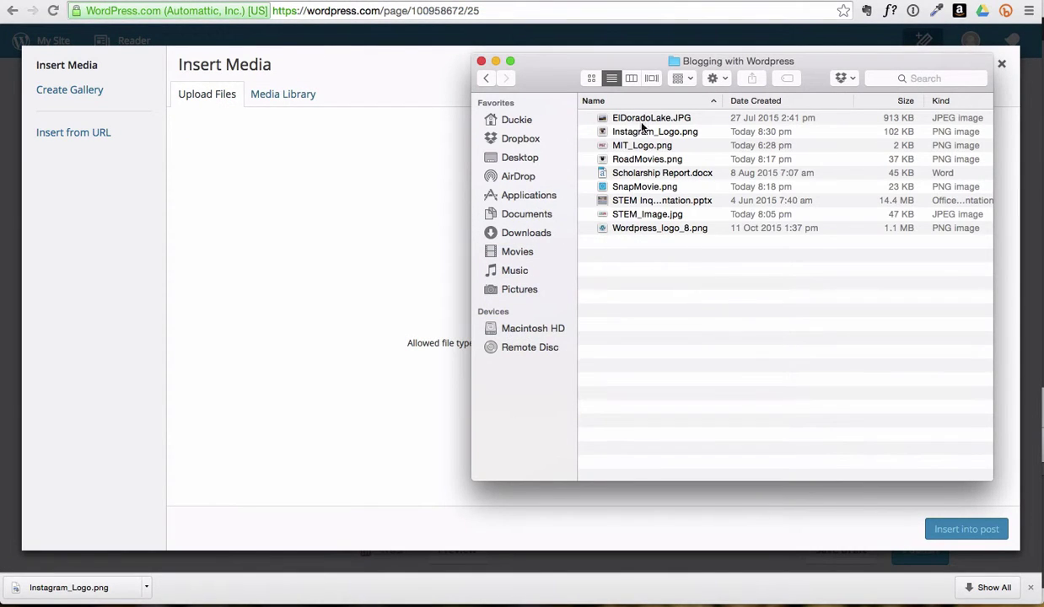
left_click_drag(642, 134, 320, 266)
left_click(355, 444)
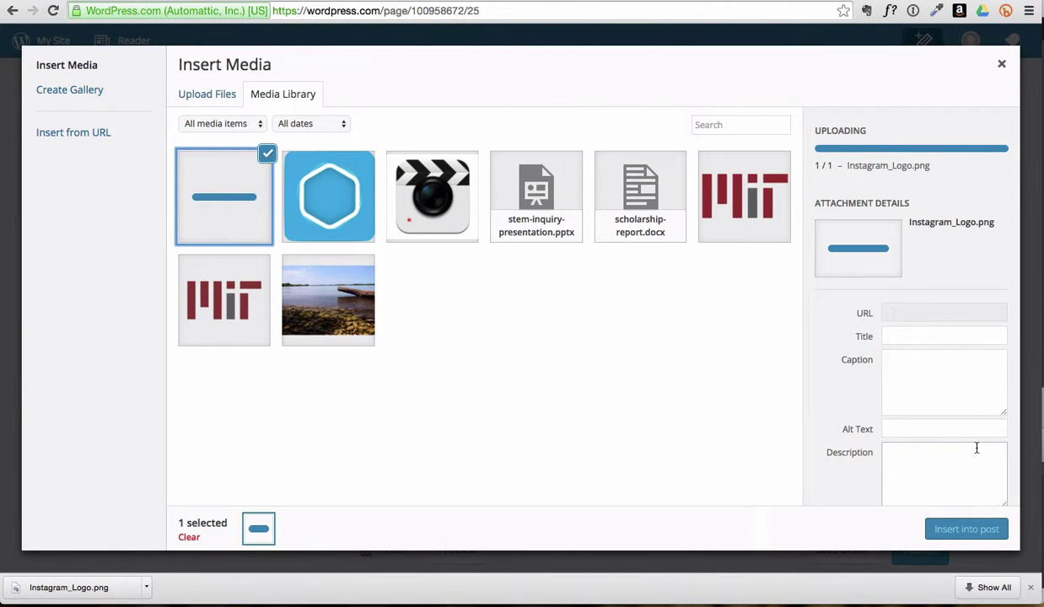
left_click(908, 430)
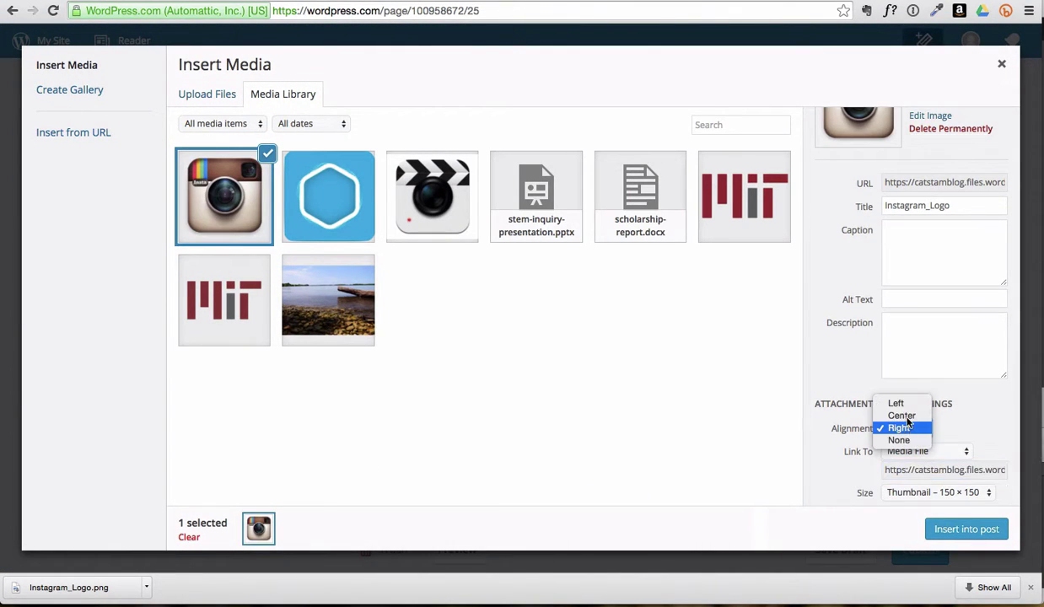
left_click(902, 402)
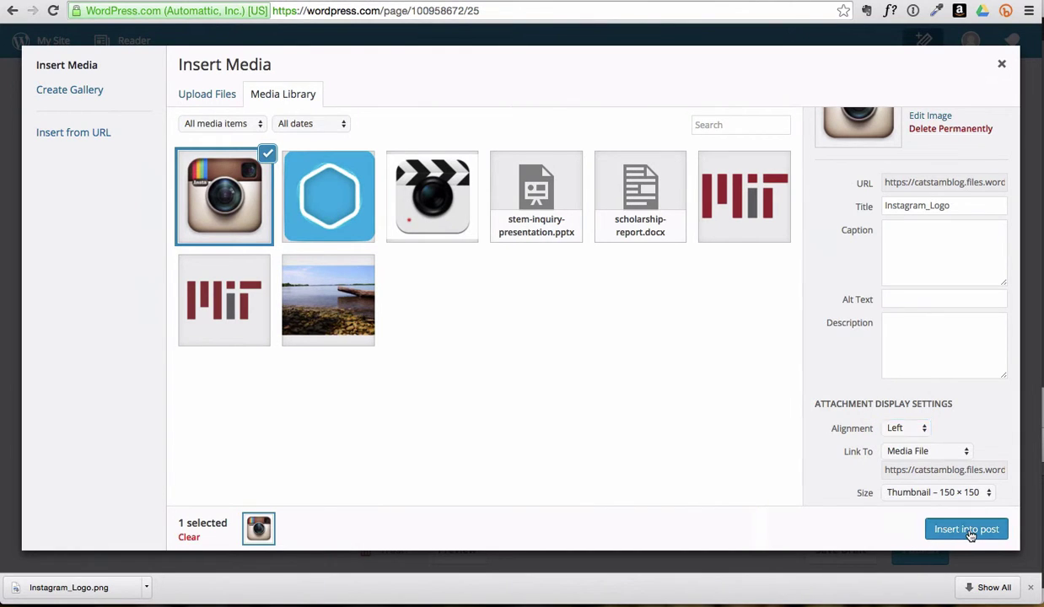
left_click(966, 529)
scroll(614, 367, "down", 2)
scroll(614, 367, "up", 3)
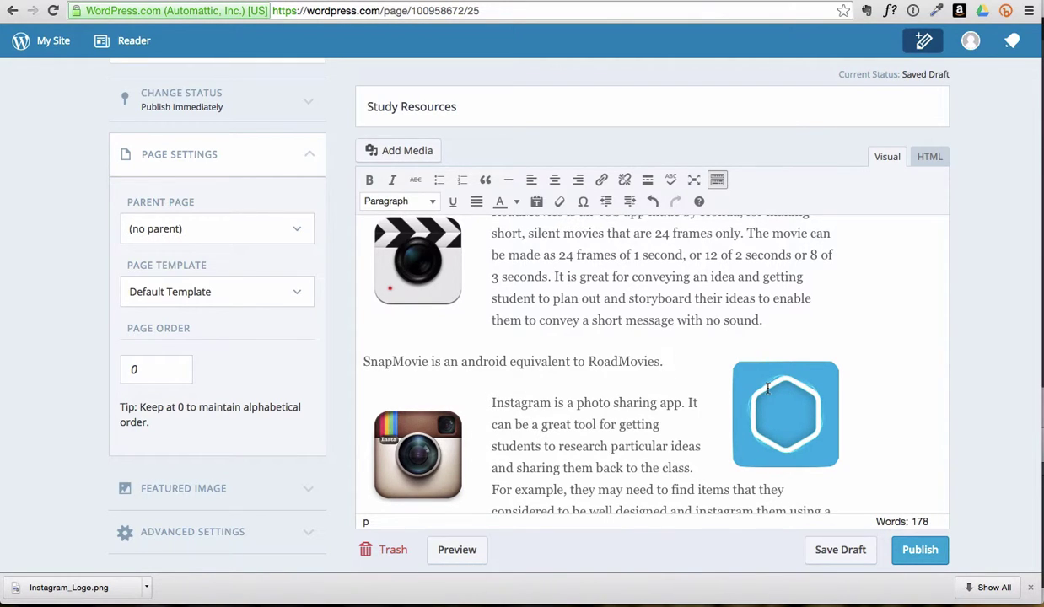
Step: Shrink the hexagon image and move it onto the SnapMovie line
left_click(665, 362)
left_click(783, 413)
left_click_drag(840, 469, 795, 422)
left_click_drag(803, 383, 368, 353)
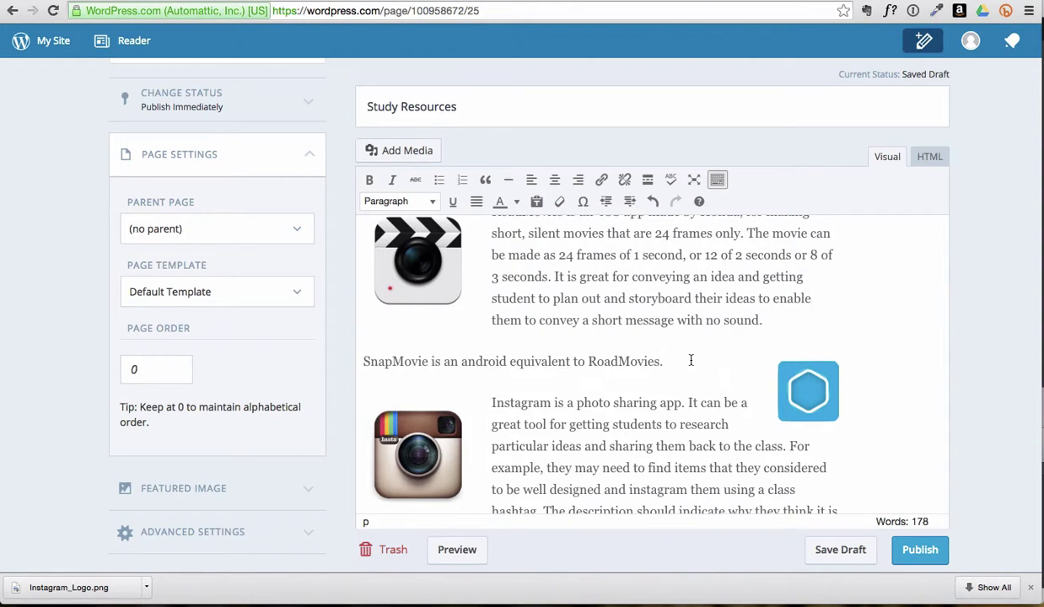
scroll(690, 360, "up", 5)
Step: Preview the Study Resources page and scroll through its reports, links and apps sections
scroll(690, 361, "down", 4)
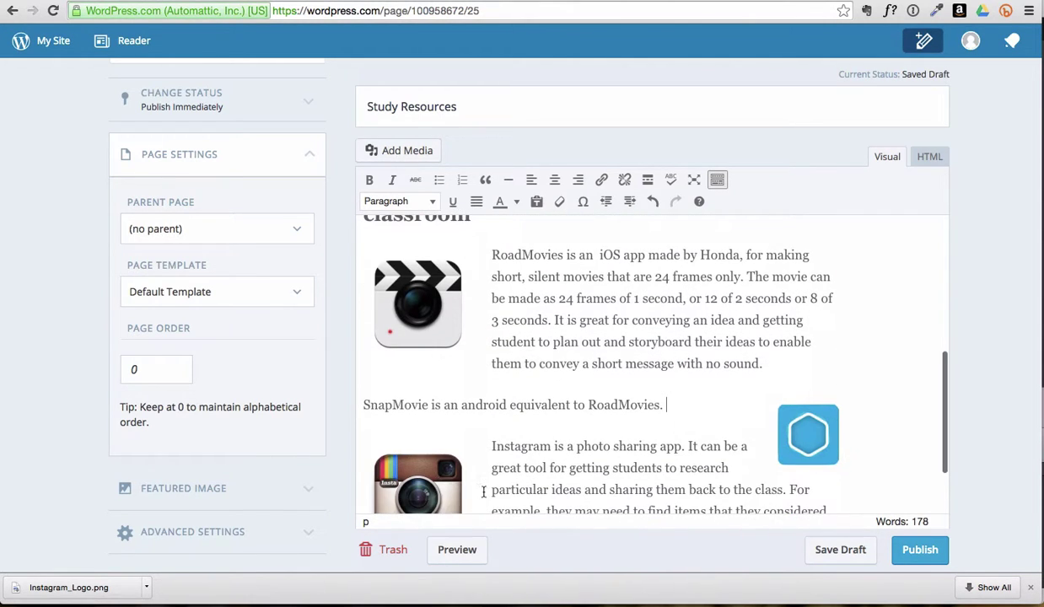
left_click(455, 549)
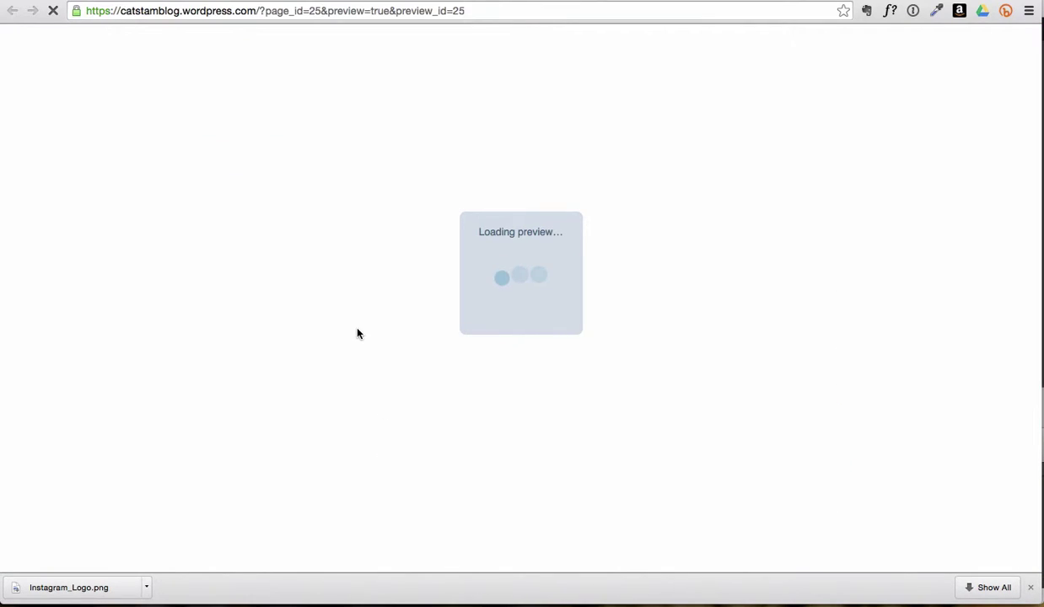
scroll(497, 360, "down", 5)
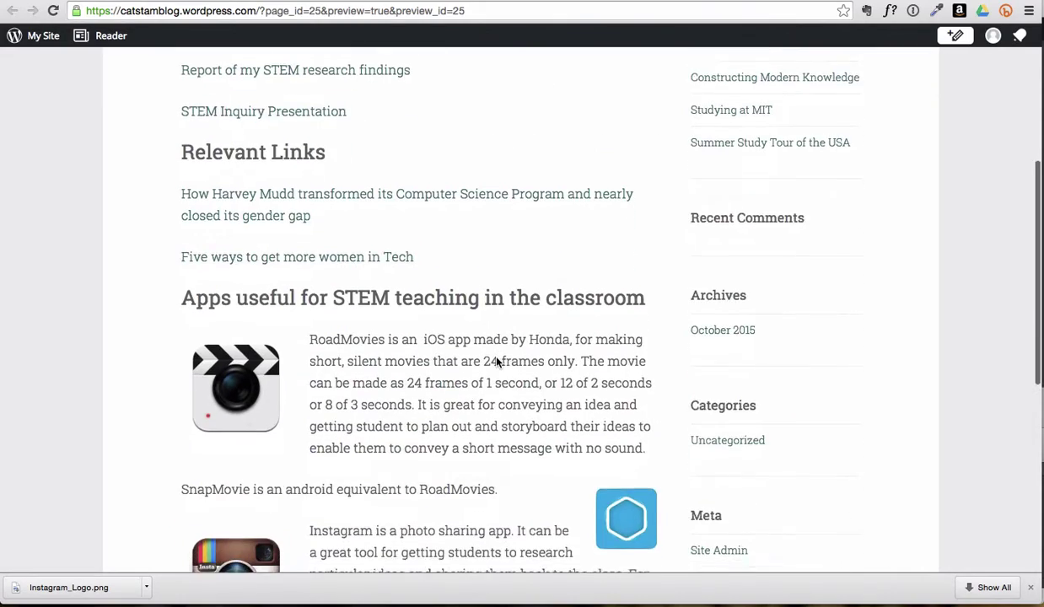
scroll(497, 360, "down", 4)
scroll(496, 360, "up", 2)
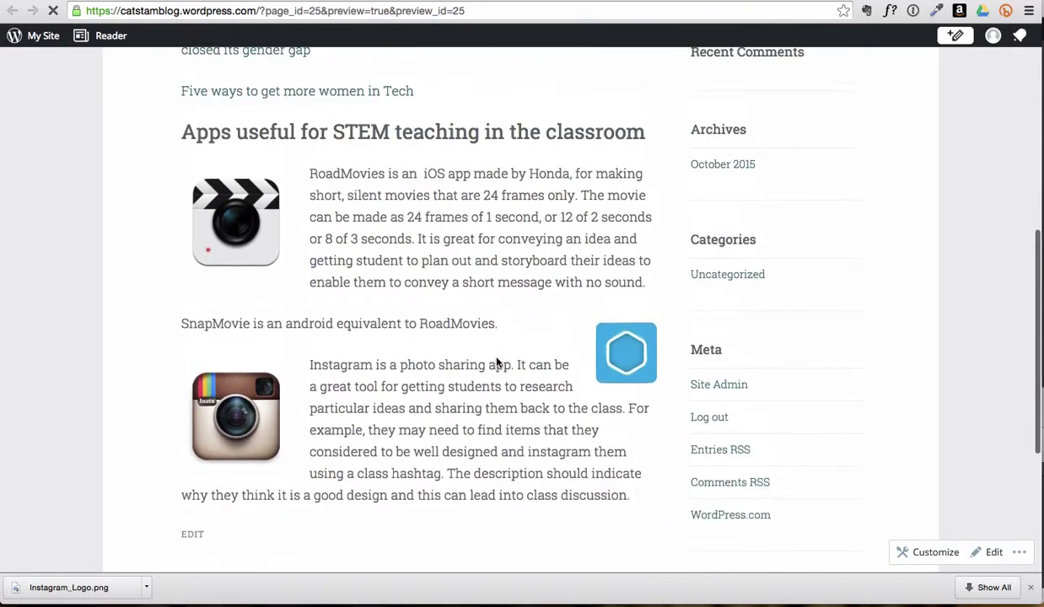
scroll(497, 363, "up", 5)
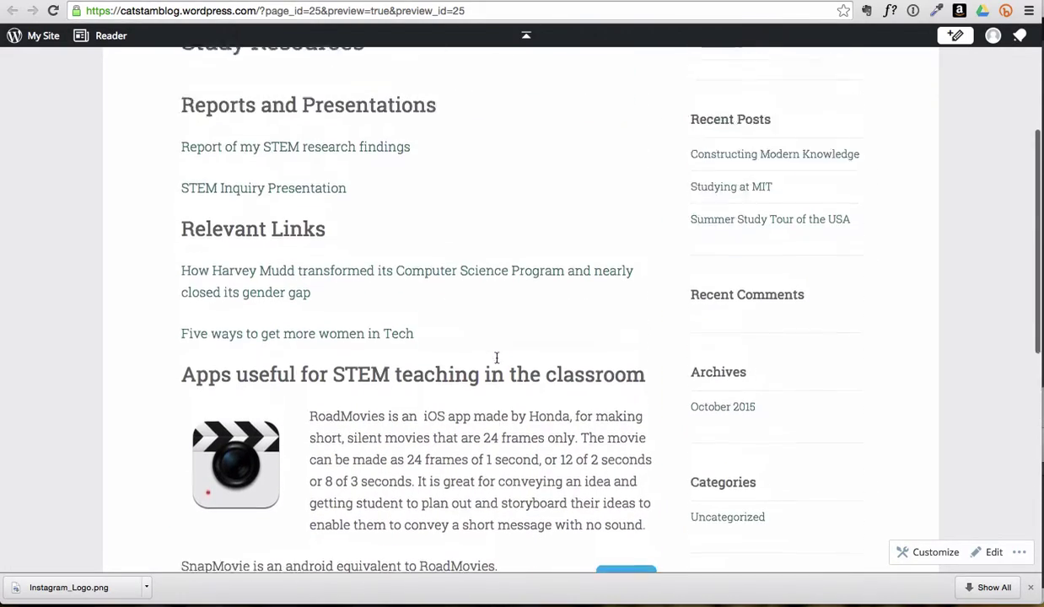
scroll(497, 361, "up", 1)
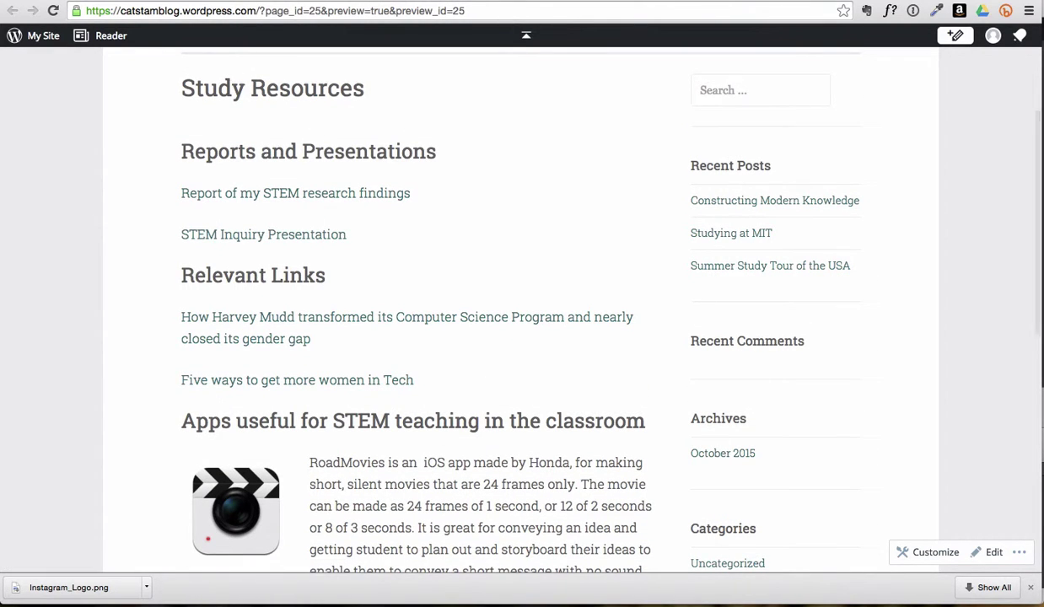
Step: Put the two report links, including STEM Inquiry Presentation, on consecutive lines without a blank gap
key("super+Left")
scroll(539, 257, "up", 5)
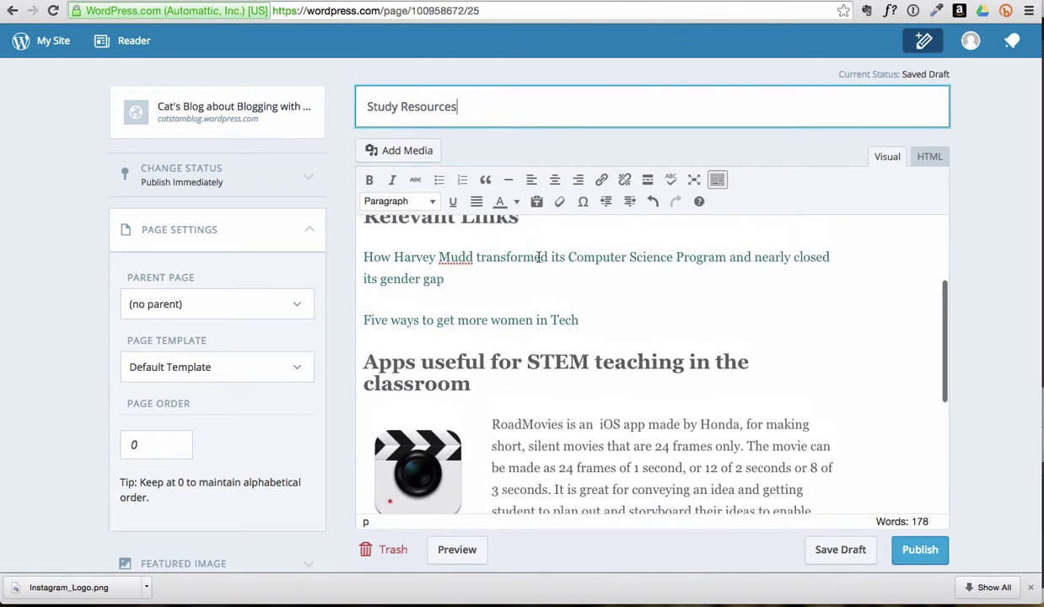
scroll(539, 257, "up", 3)
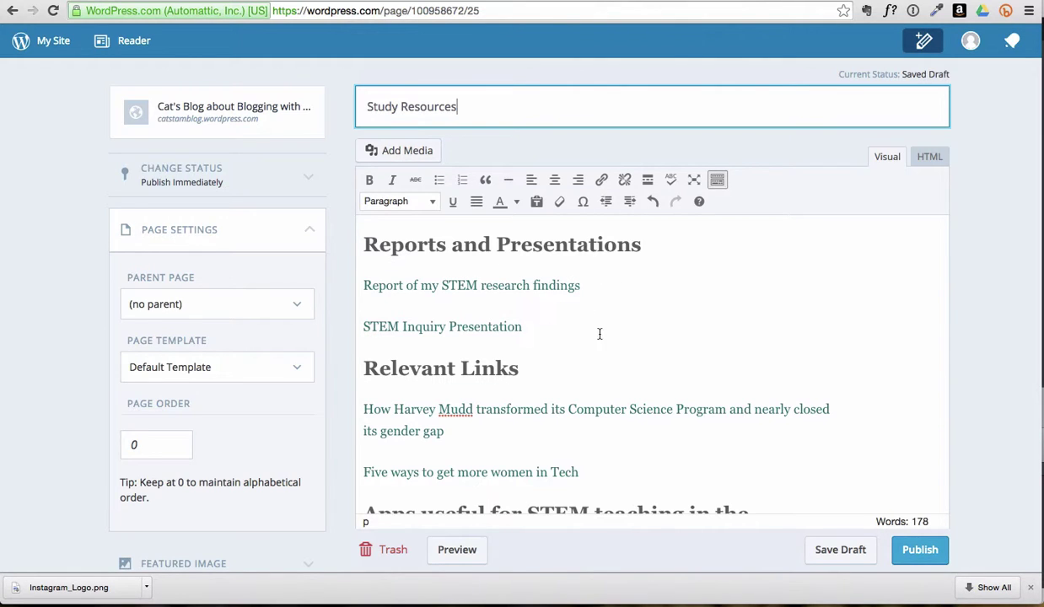
left_click(360, 327)
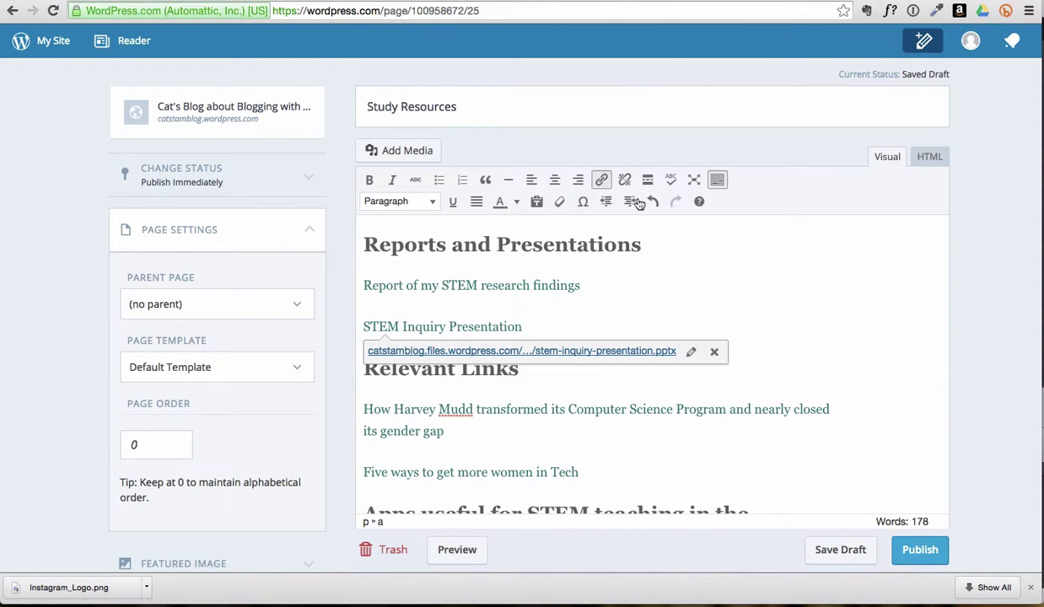
key("BackSpace")
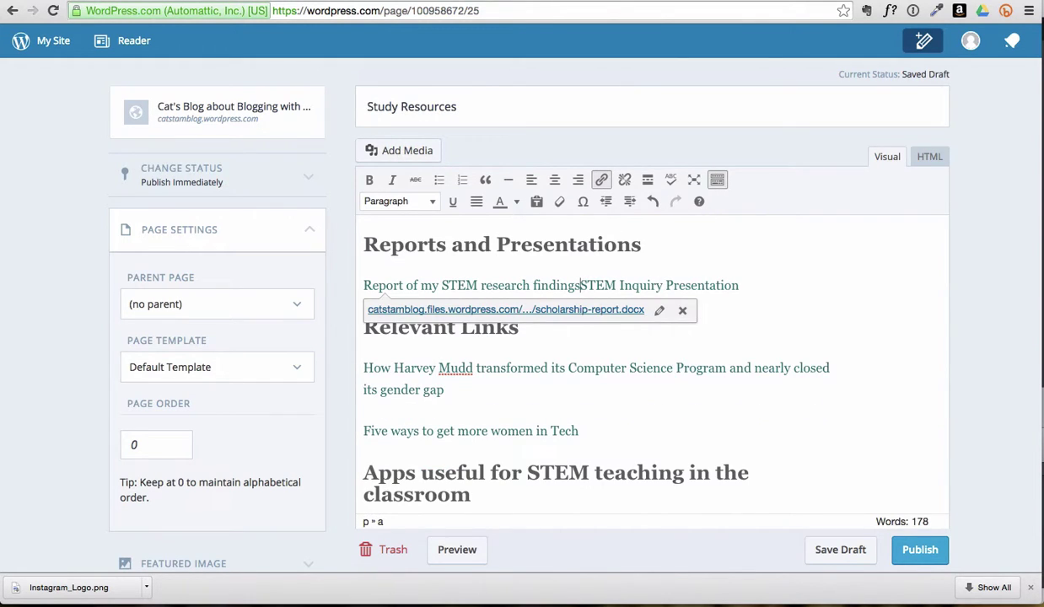
key("shift+Return")
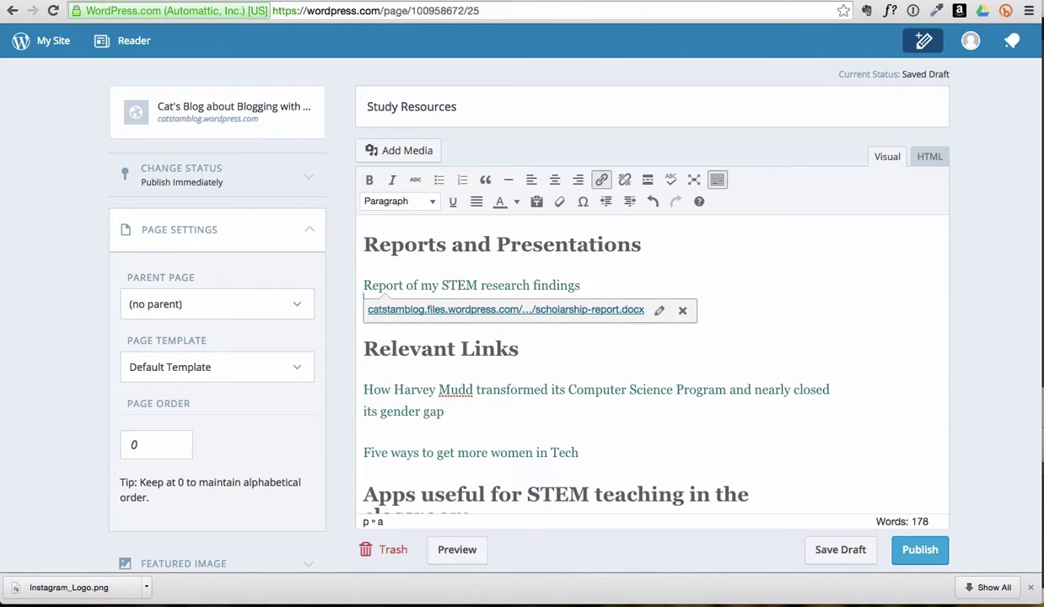
key("Down")
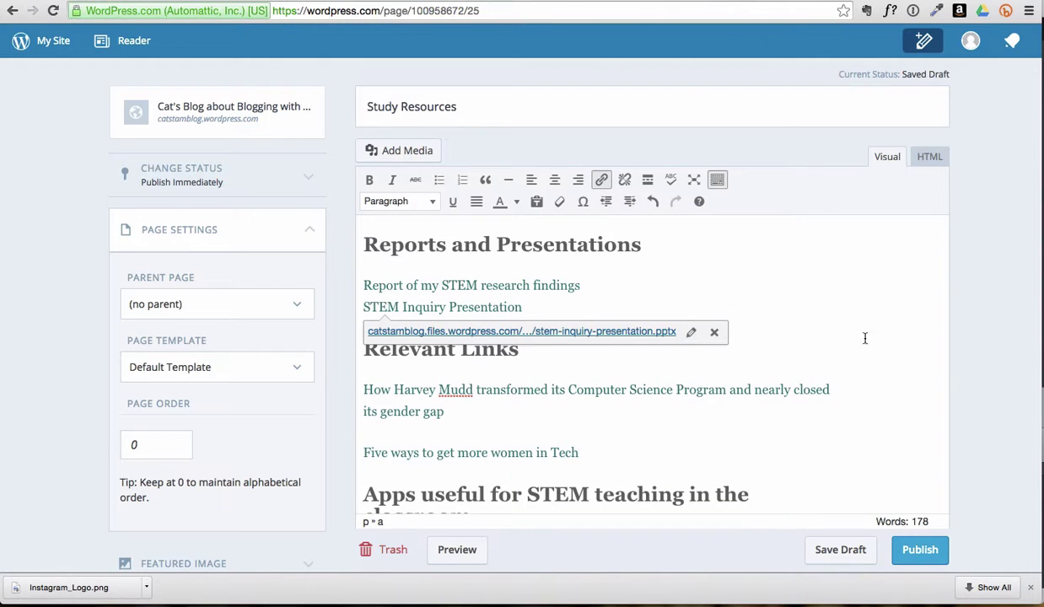
left_click(856, 349)
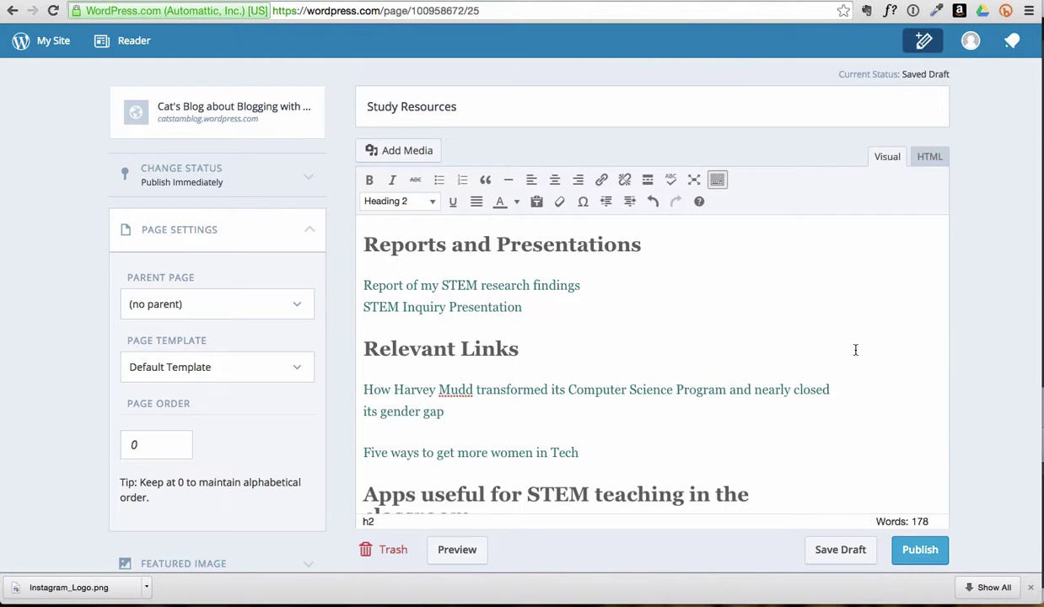
Step: Remove the gap so the two Relevant Links entries sit on adjacent lines
left_click(365, 455)
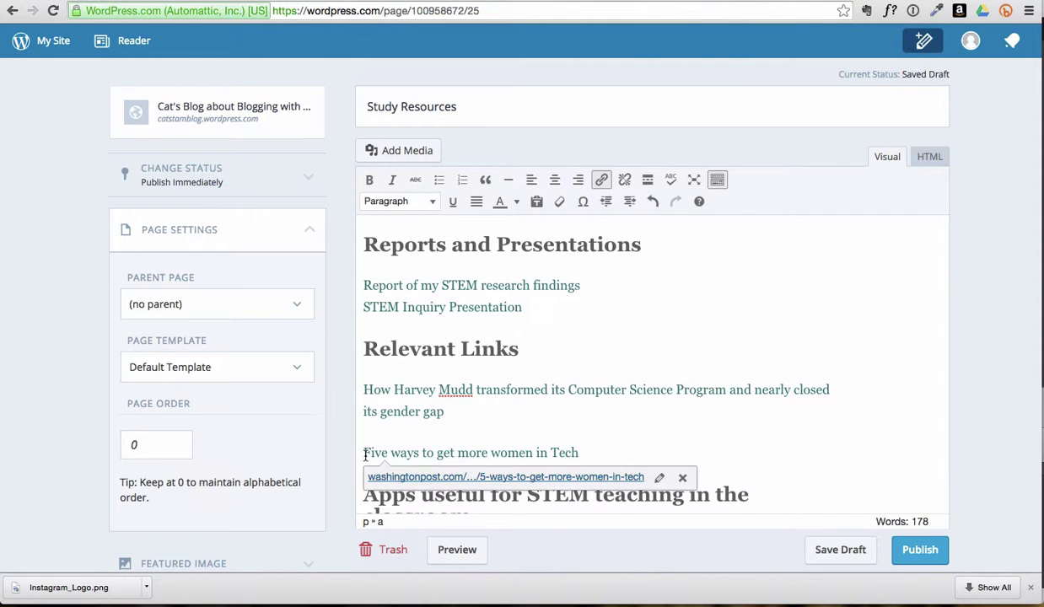
key("BackSpace")
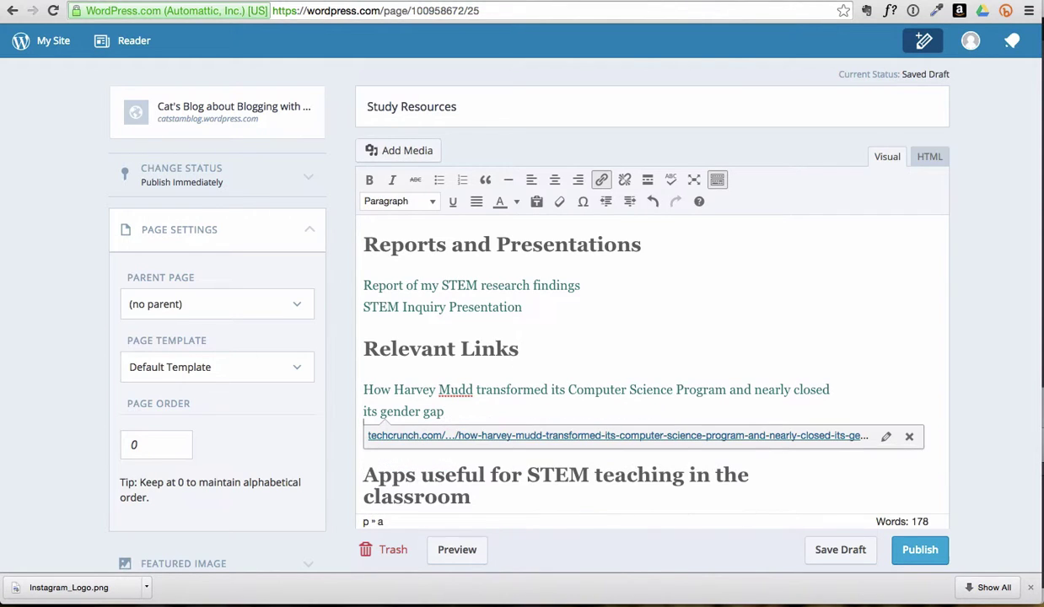
left_click(820, 281)
left_click(683, 244)
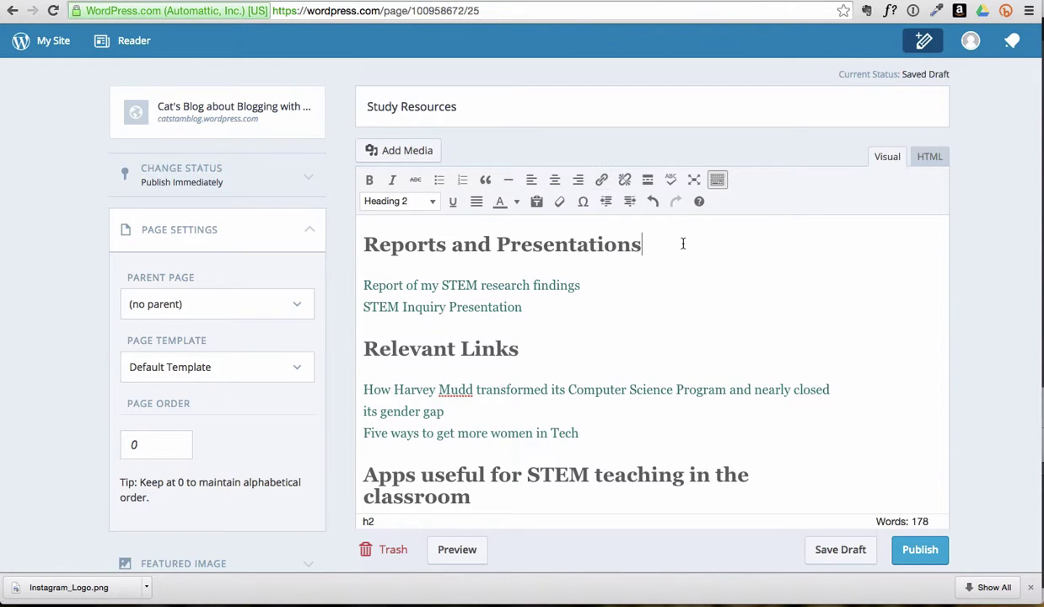
left_click(465, 549)
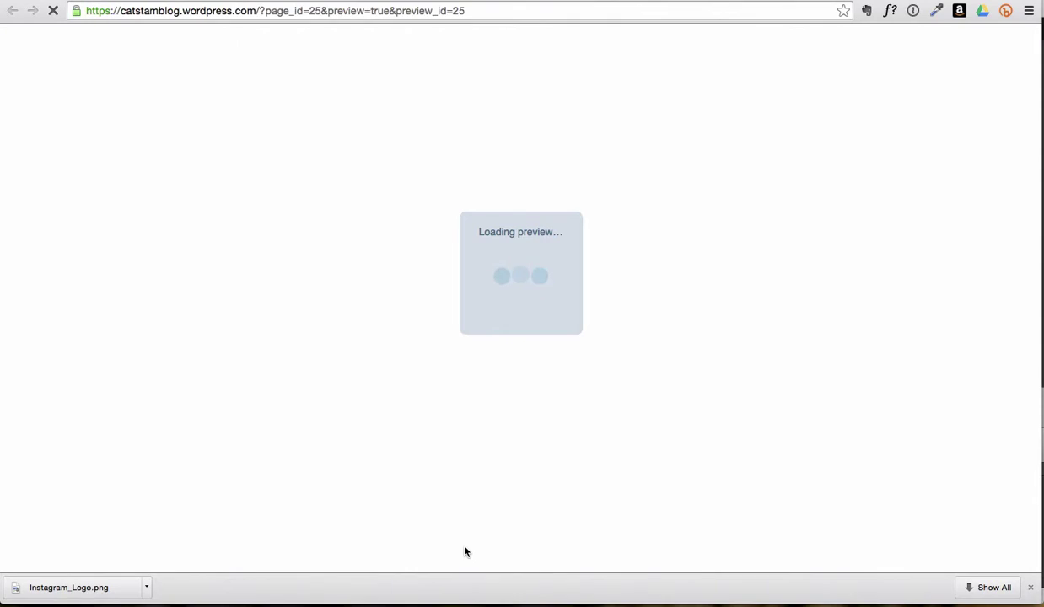
scroll(506, 403, "down", 5)
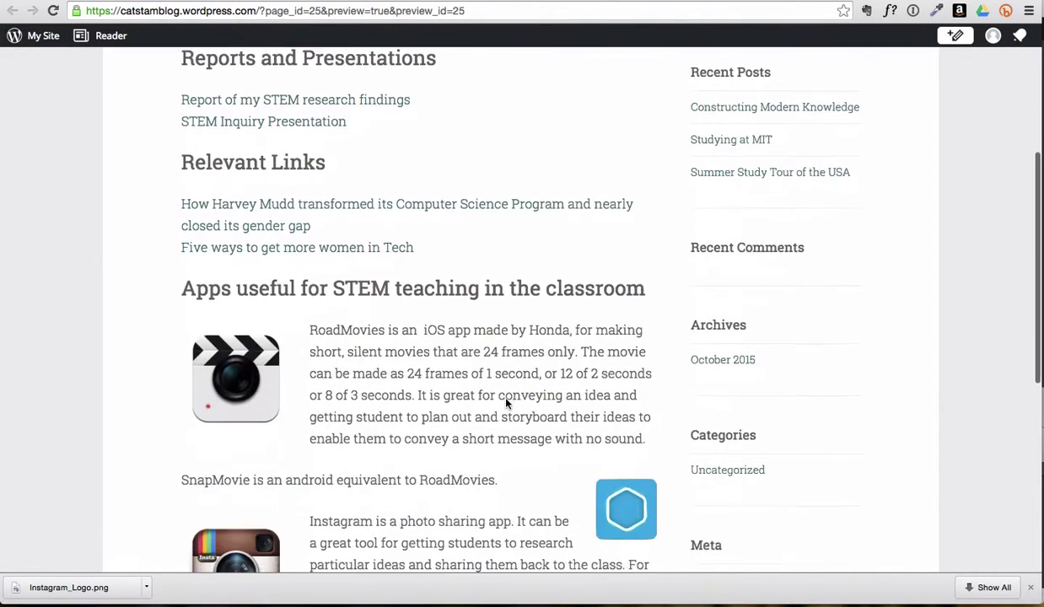
scroll(506, 404, "down", 3)
scroll(506, 404, "up", 3)
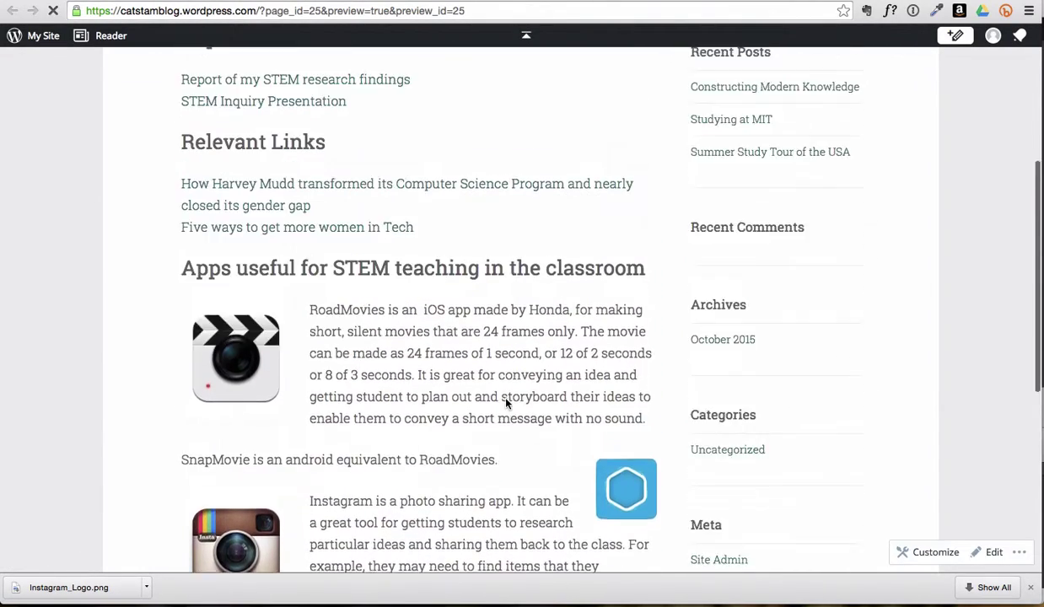
scroll(506, 404, "up", 3)
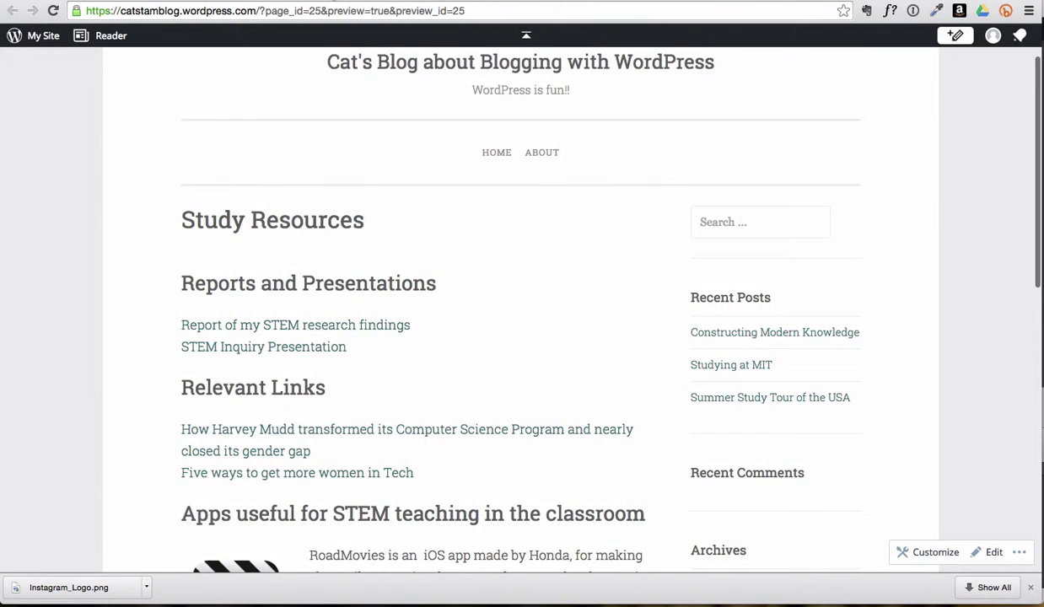
key("ctrl+w")
left_click(357, 226)
Step: Add a line above Reports and Presentations and upload STEM_Image.jpg with center alignment and Large size
key("Return")
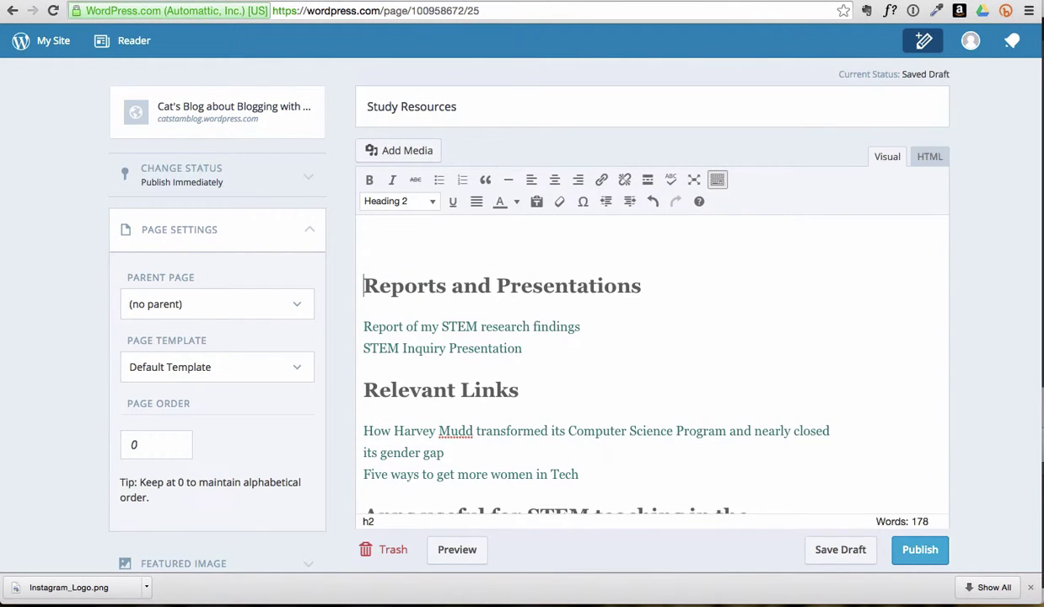
left_click(407, 151)
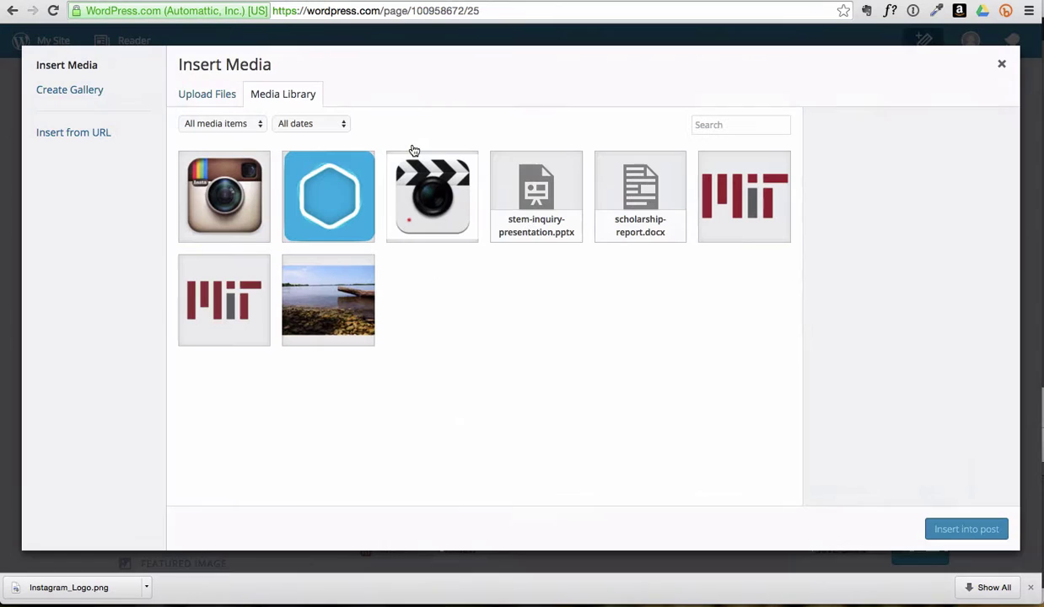
left_click(205, 95)
key("super+Tab")
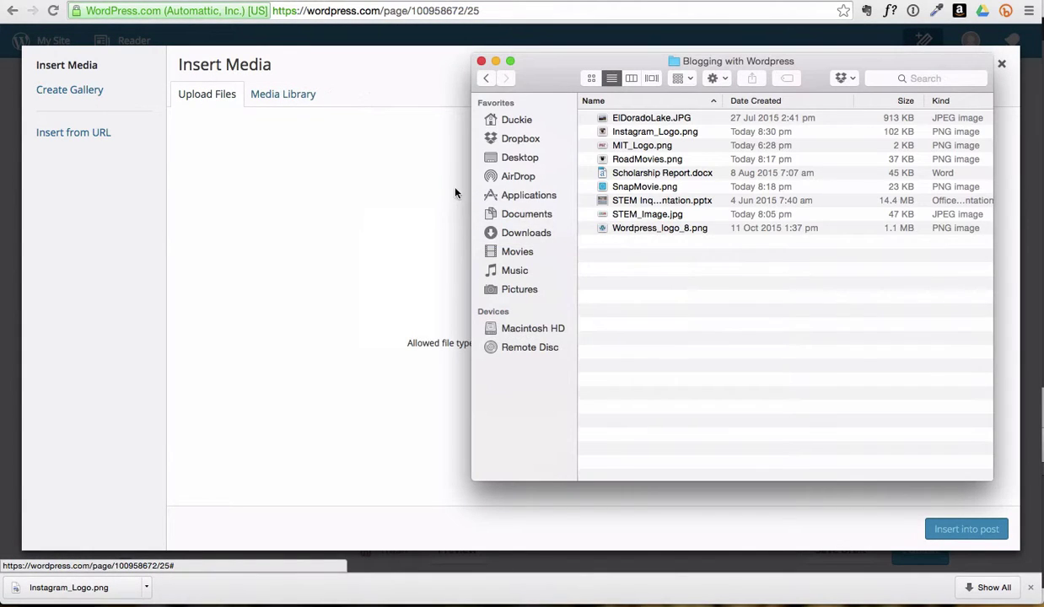
left_click_drag(624, 214, 345, 228)
left_click(429, 371)
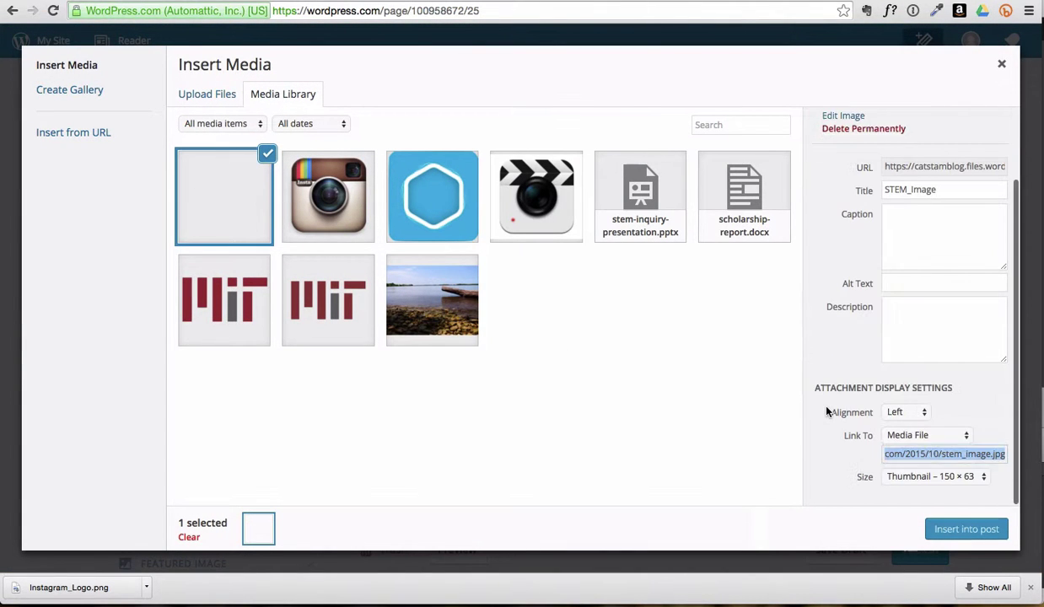
left_click(903, 412)
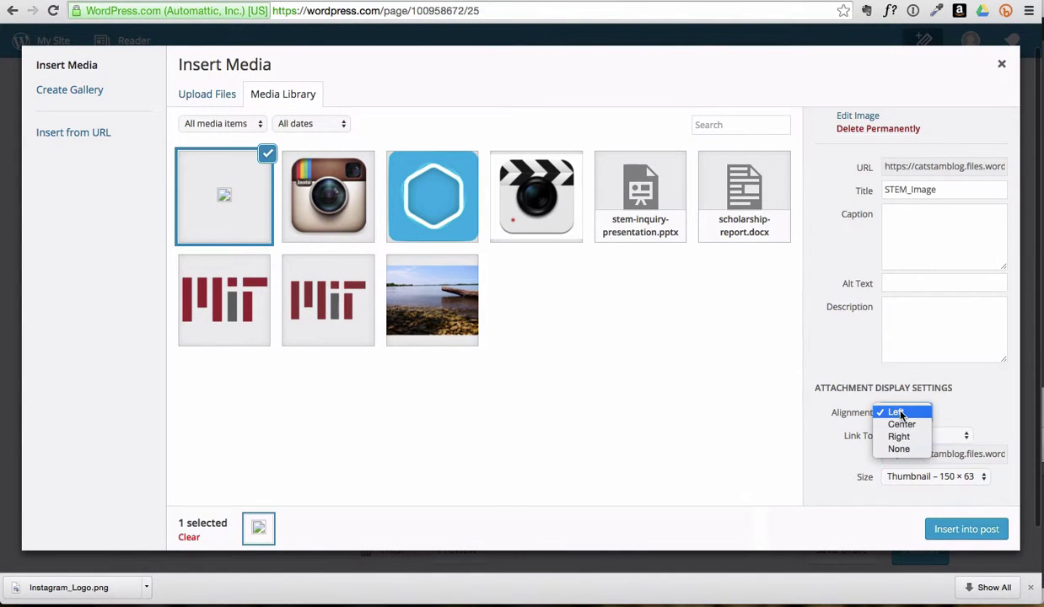
key("Escape")
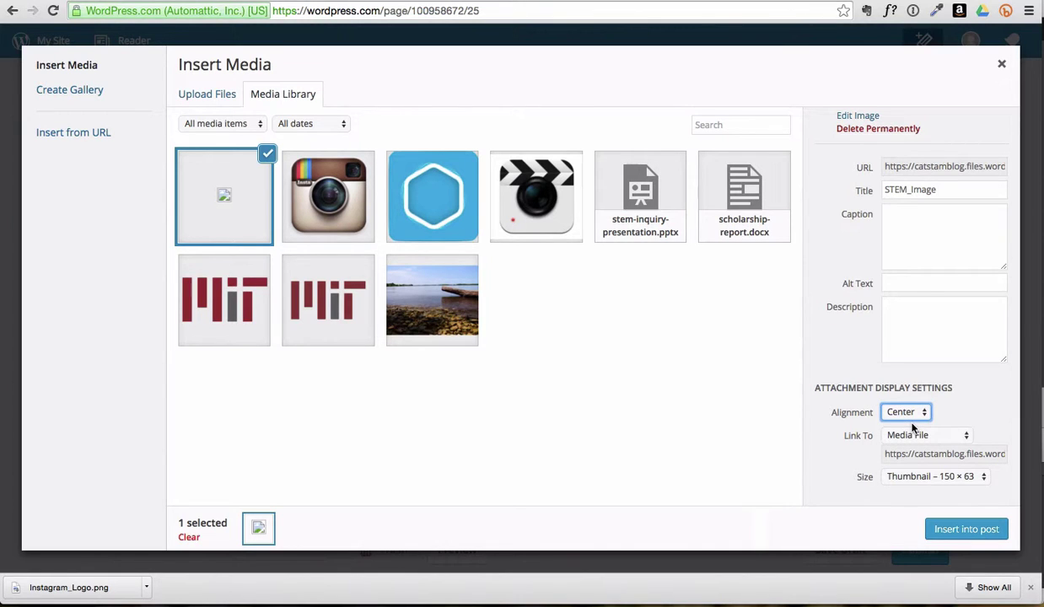
left_click(932, 477)
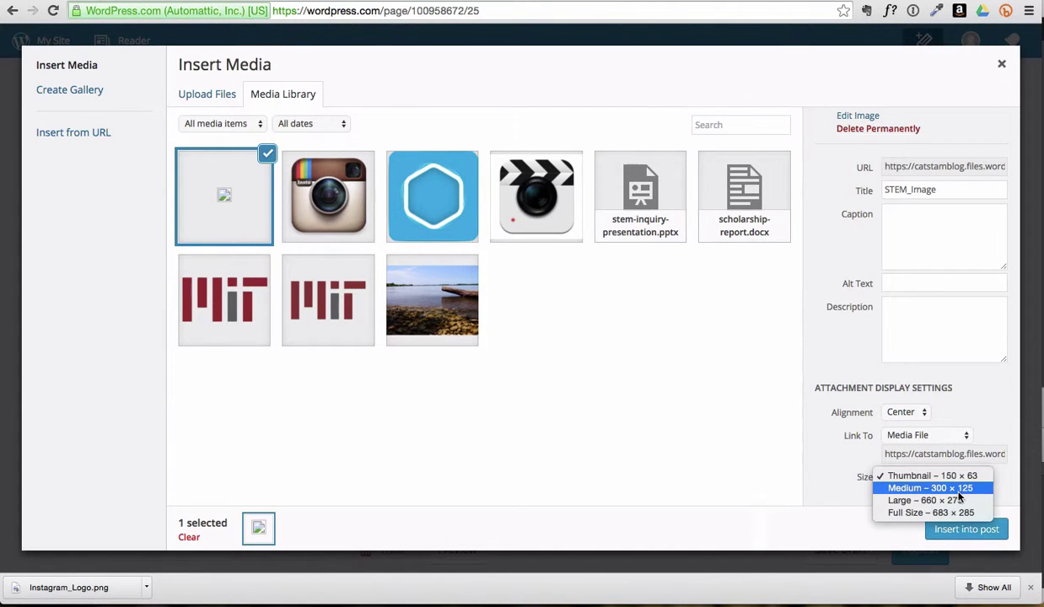
left_click(958, 500)
Step: Insert the STEM banner, review the page content, and open a draft preview in a new tab
left_click(966, 529)
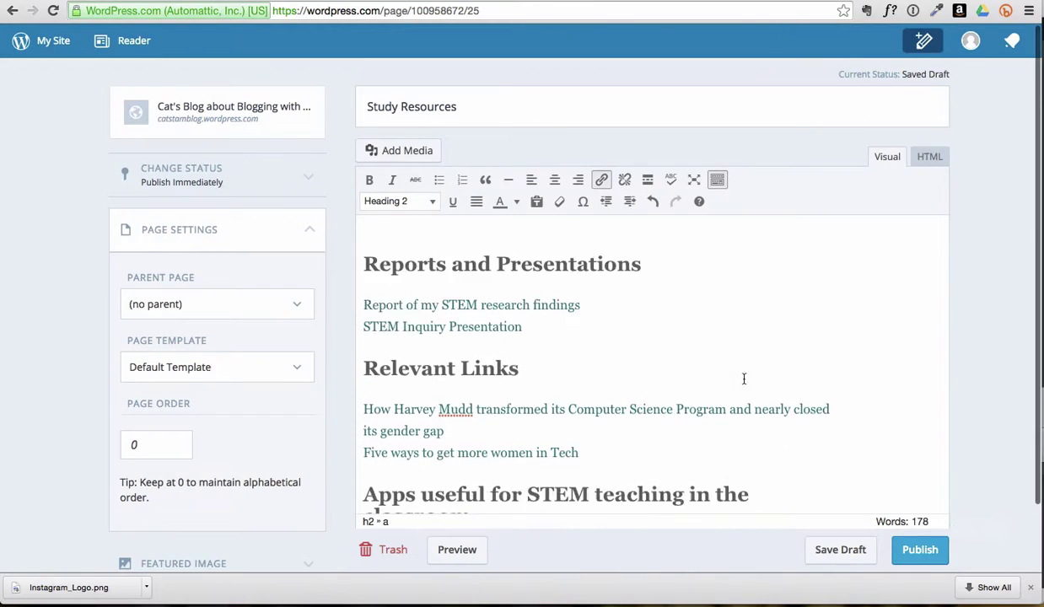
scroll(700, 337, "down", 1)
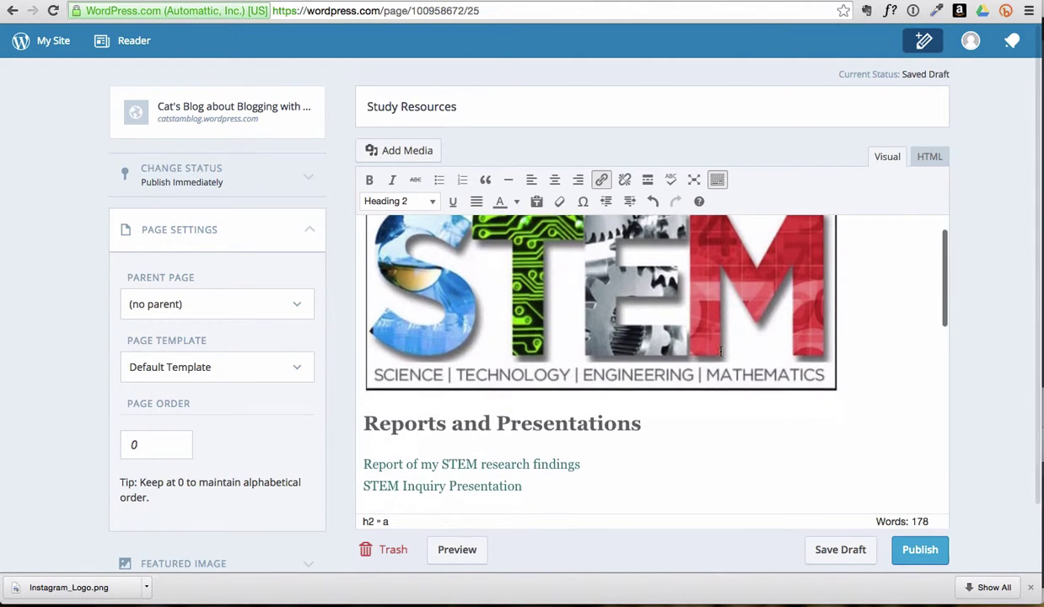
scroll(720, 353, "up", 1)
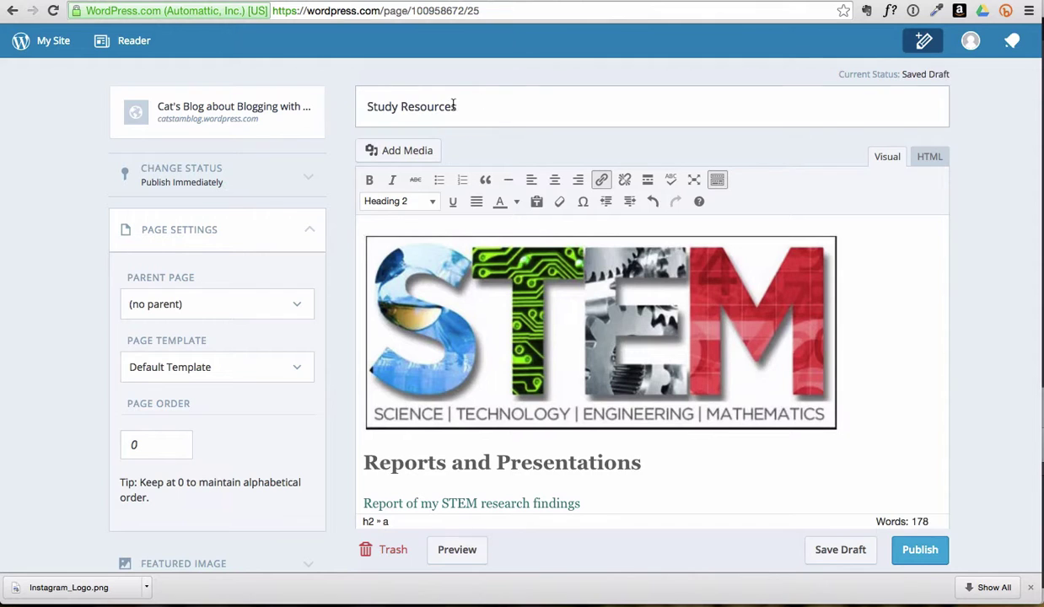
scroll(638, 338, "down", 2)
scroll(637, 354, "down", 3)
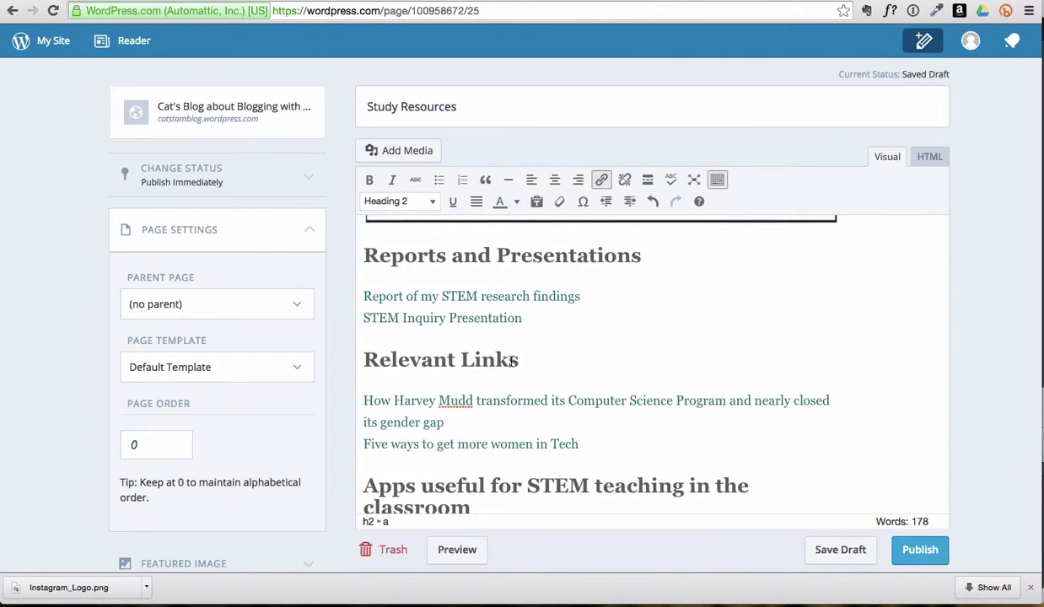
scroll(513, 360, "down", 3)
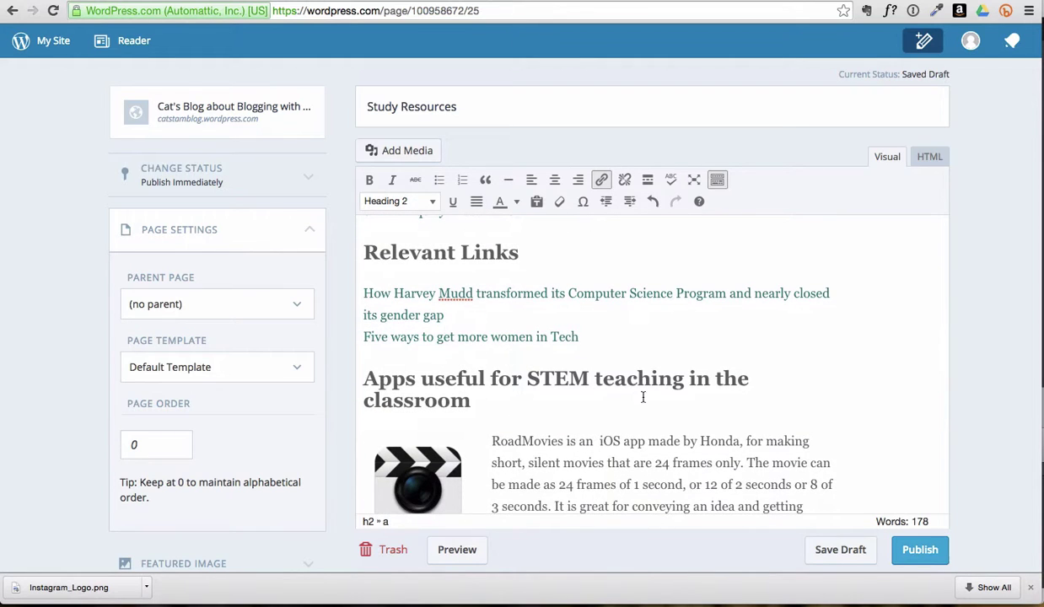
scroll(743, 390, "down", 5)
scroll(743, 390, "up", 1)
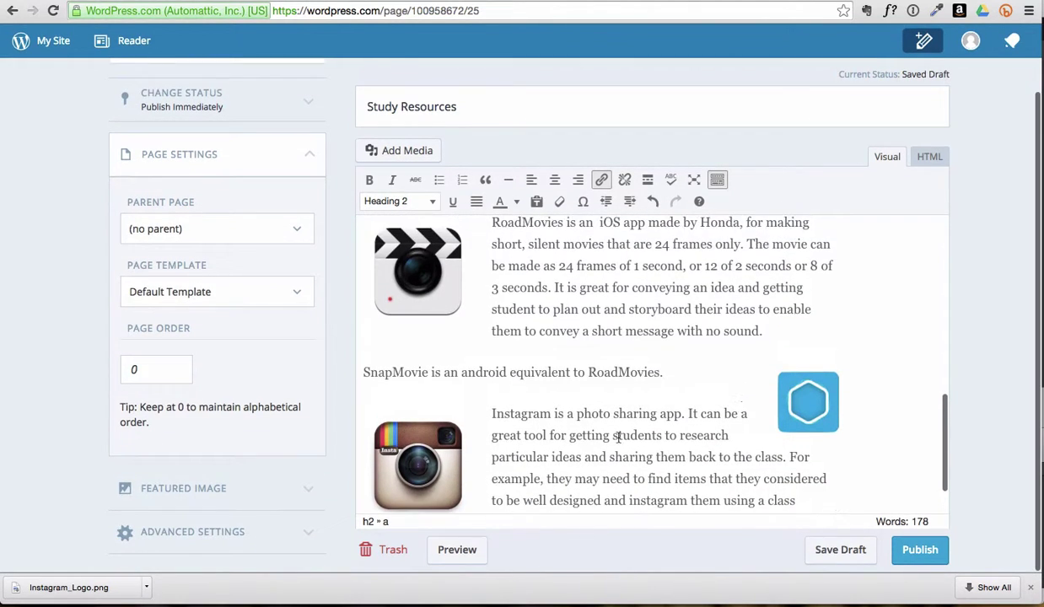
left_click(459, 549)
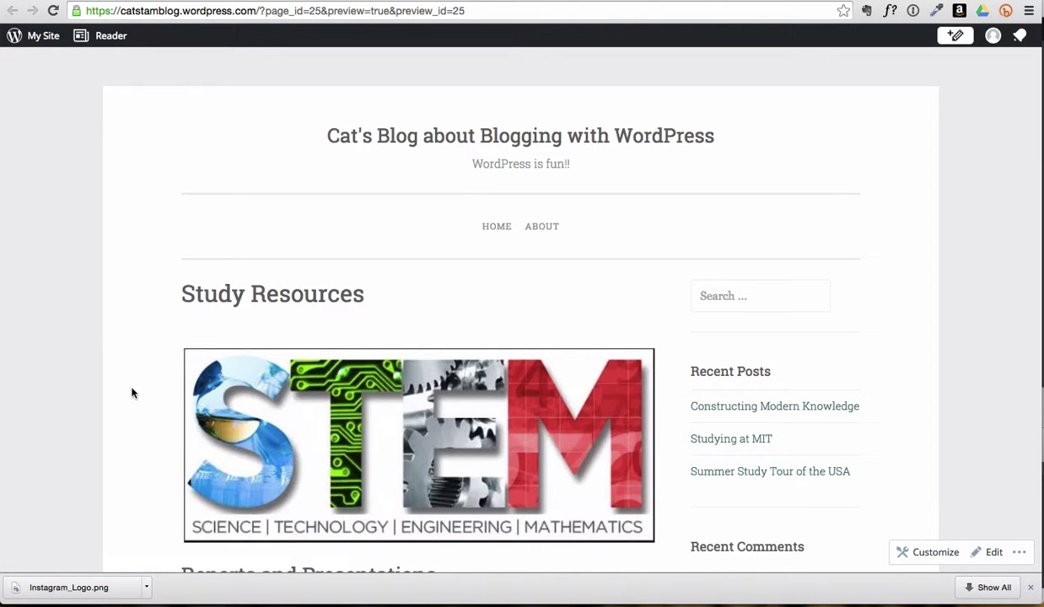
scroll(132, 393, "down", 5)
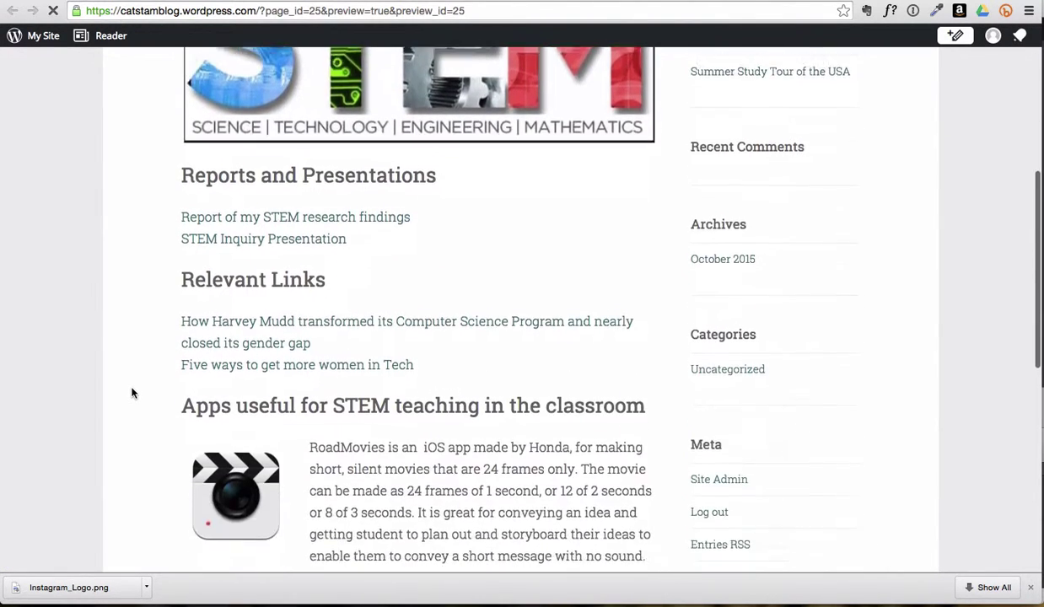
scroll(132, 393, "down", 5)
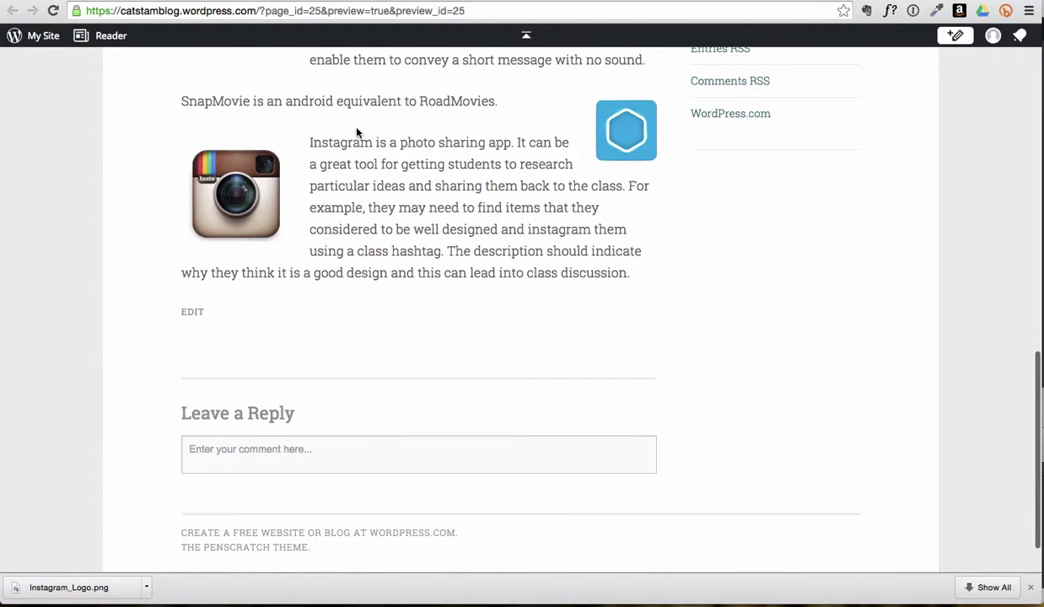
scroll(404, 224, "up", 10)
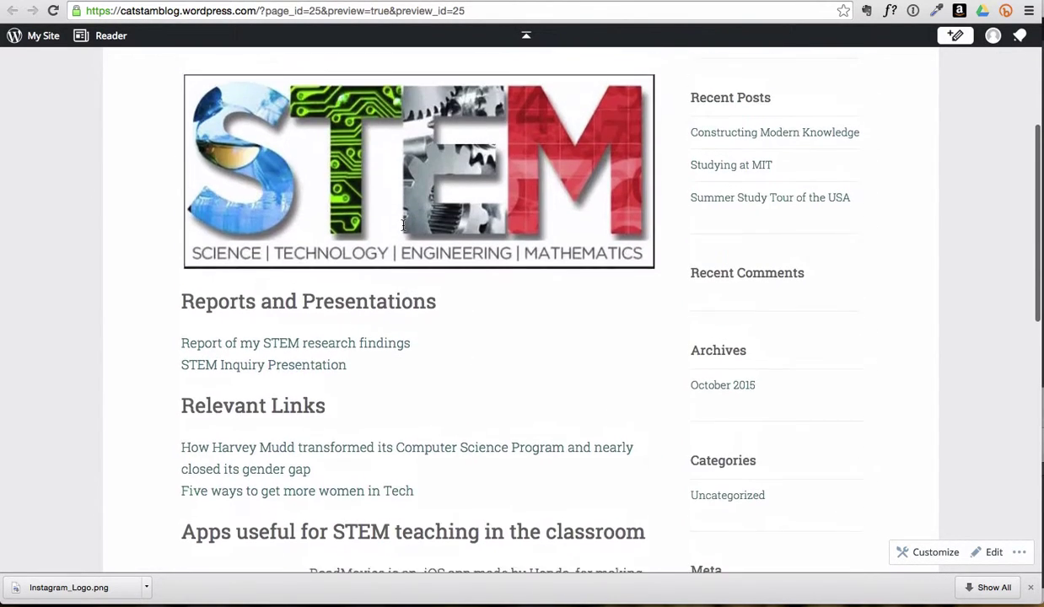
scroll(403, 224, "up", 4)
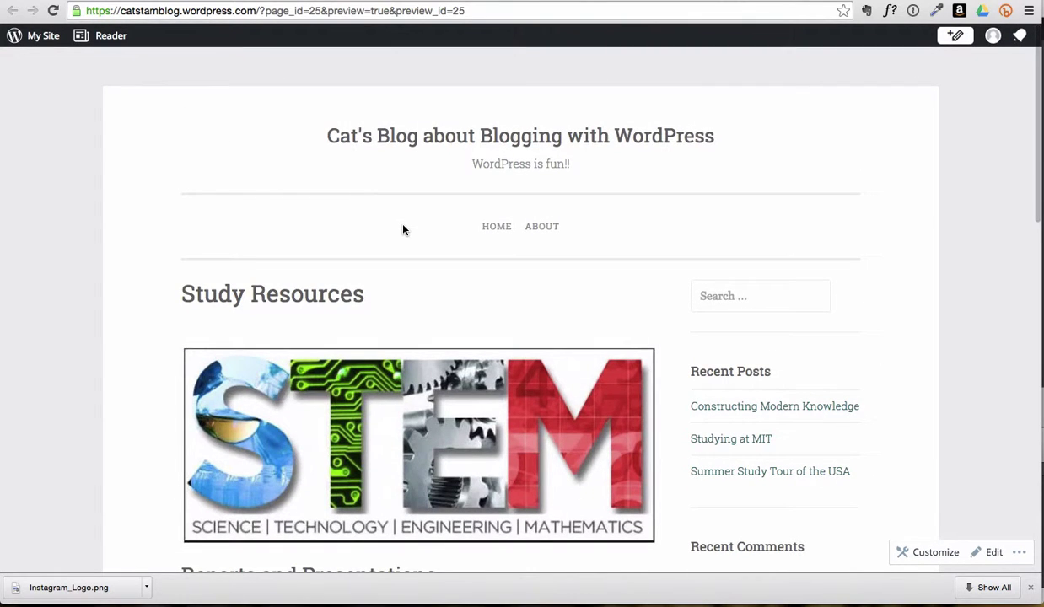
Step: Close the preview, look over the page, and publish Study Resources
key("ctrl+w")
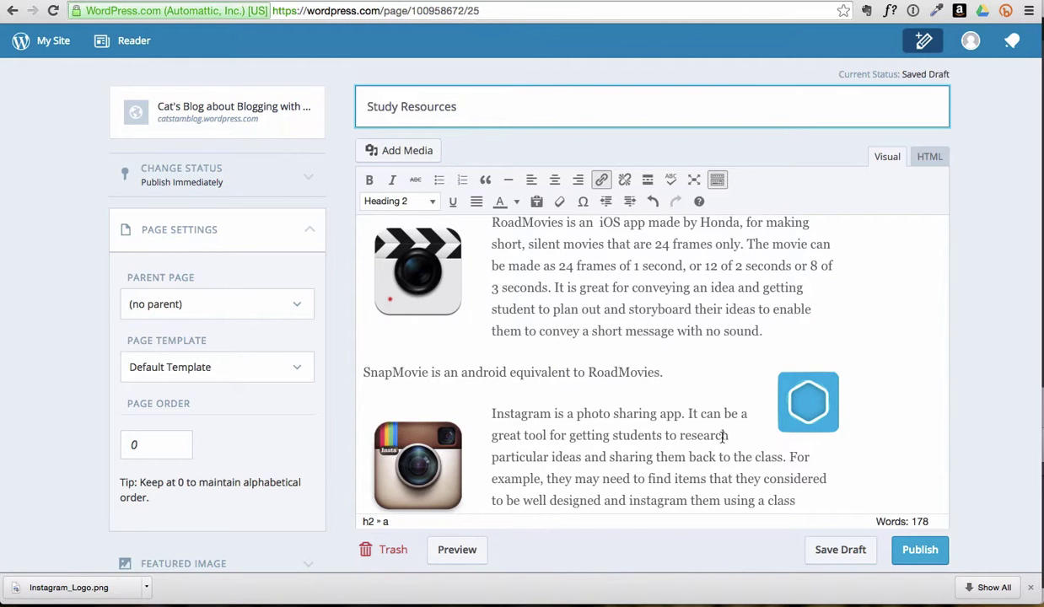
scroll(723, 435, "down", 2)
scroll(482, 388, "up", 1)
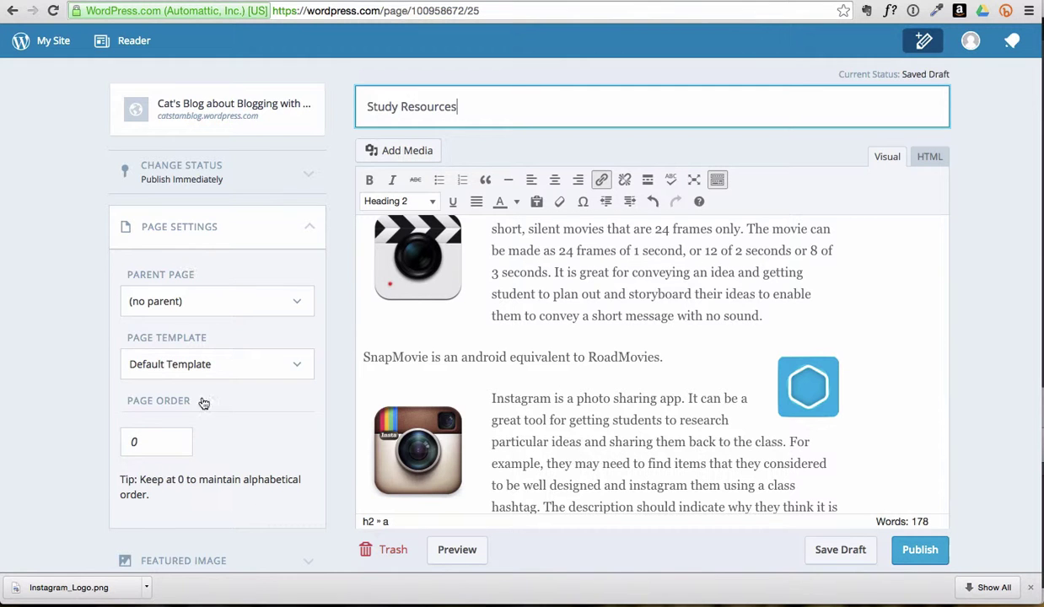
scroll(302, 482, "down", 2)
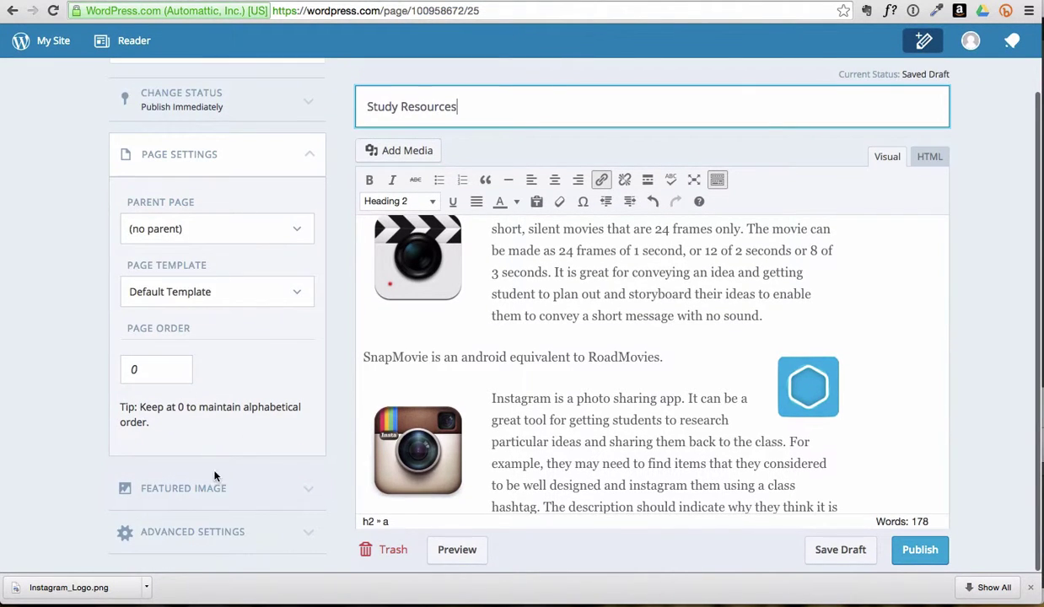
scroll(187, 278, "up", 2)
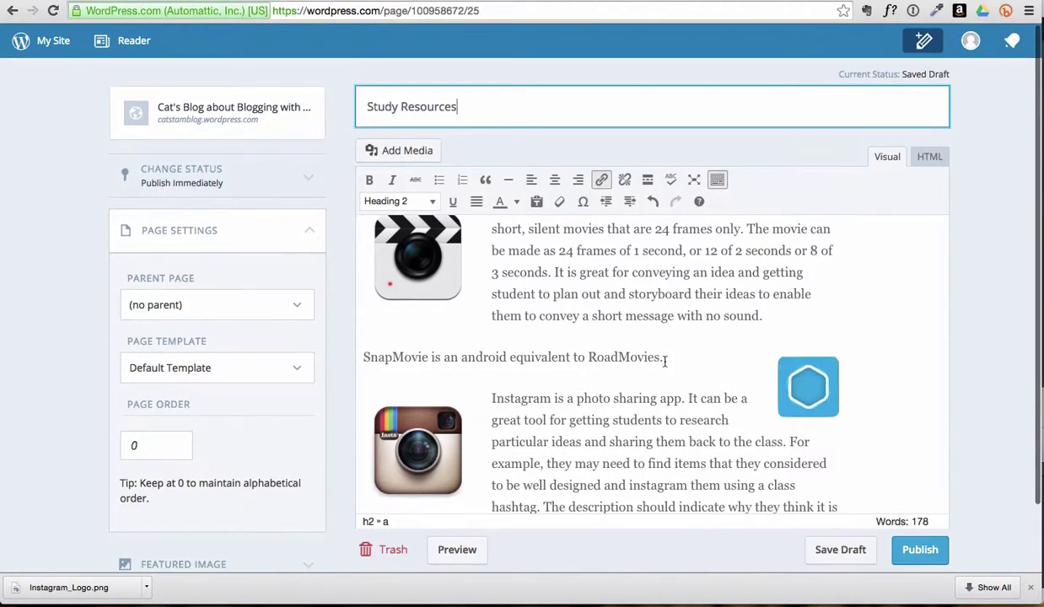
left_click(921, 550)
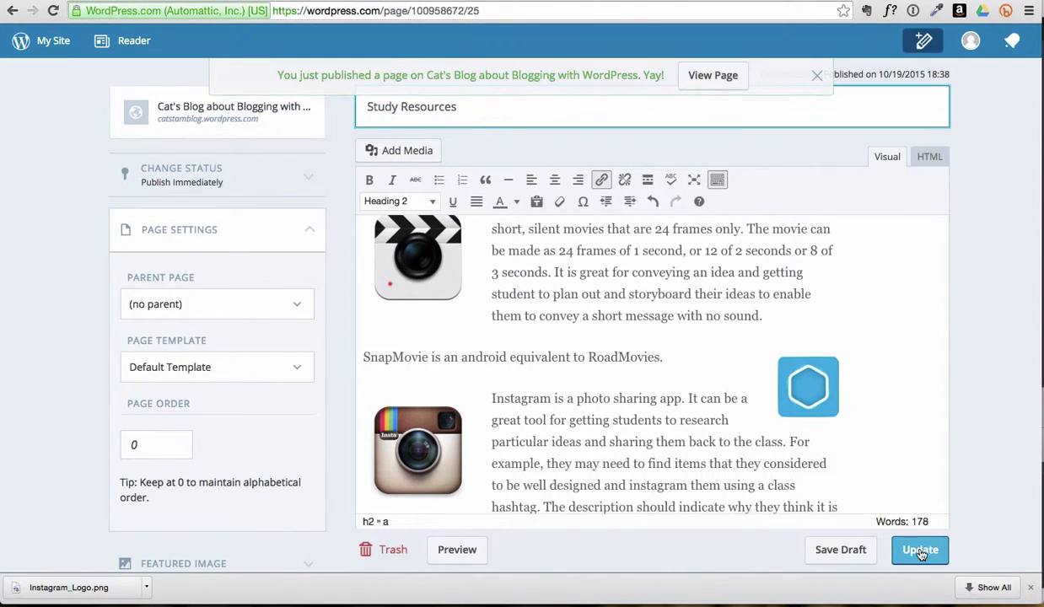
Step: View the published Study Resources page live and scroll through its content
left_click(712, 75)
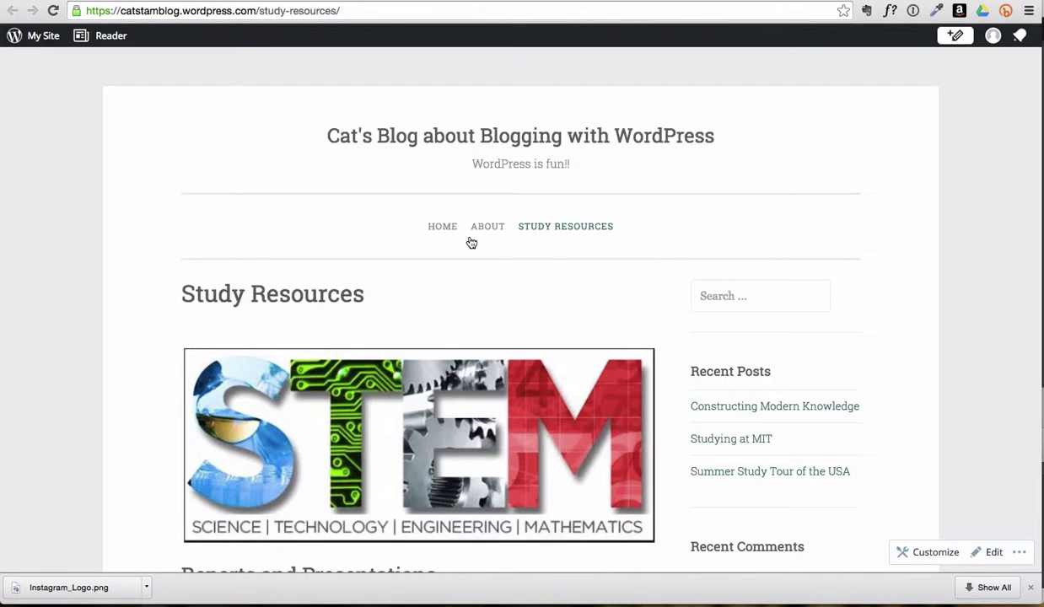
scroll(476, 244, "down", 10)
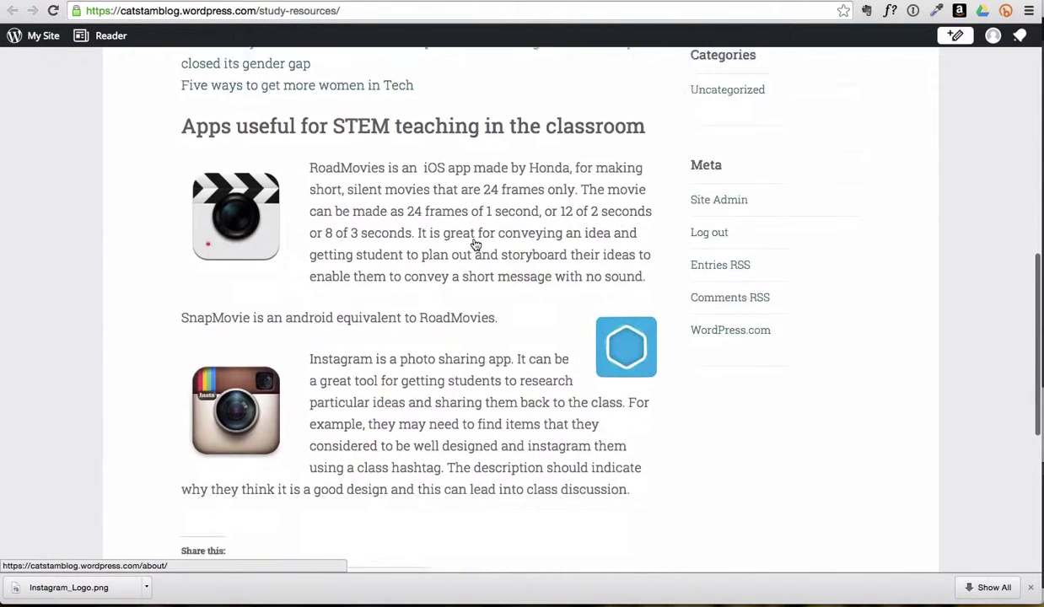
scroll(476, 245, "down", 2)
scroll(475, 244, "up", 12)
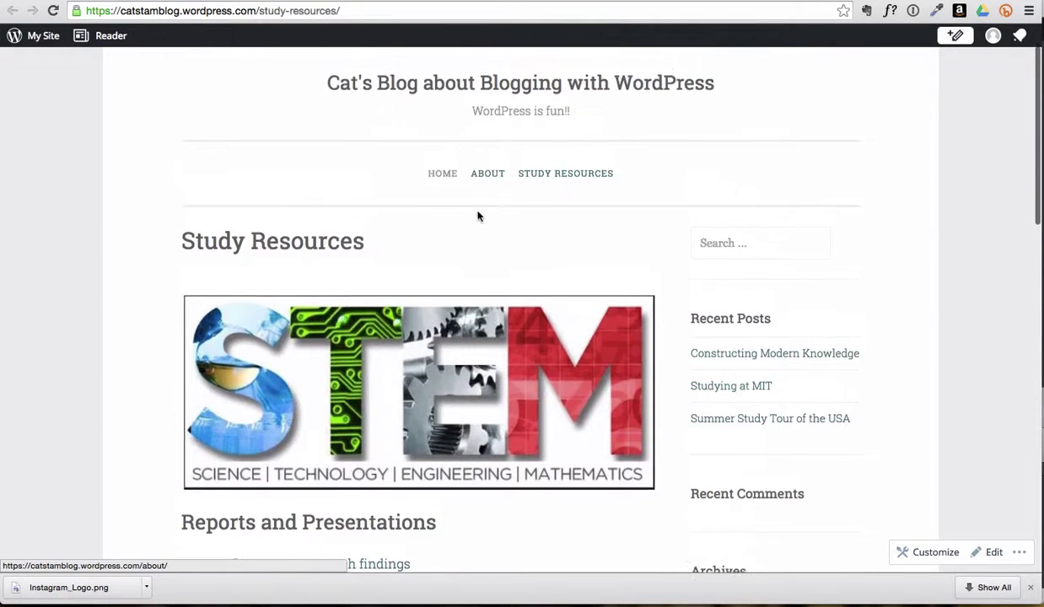
Step: Go to the blog's home page and check its menu lists Home, About and Study Resources
left_click(442, 175)
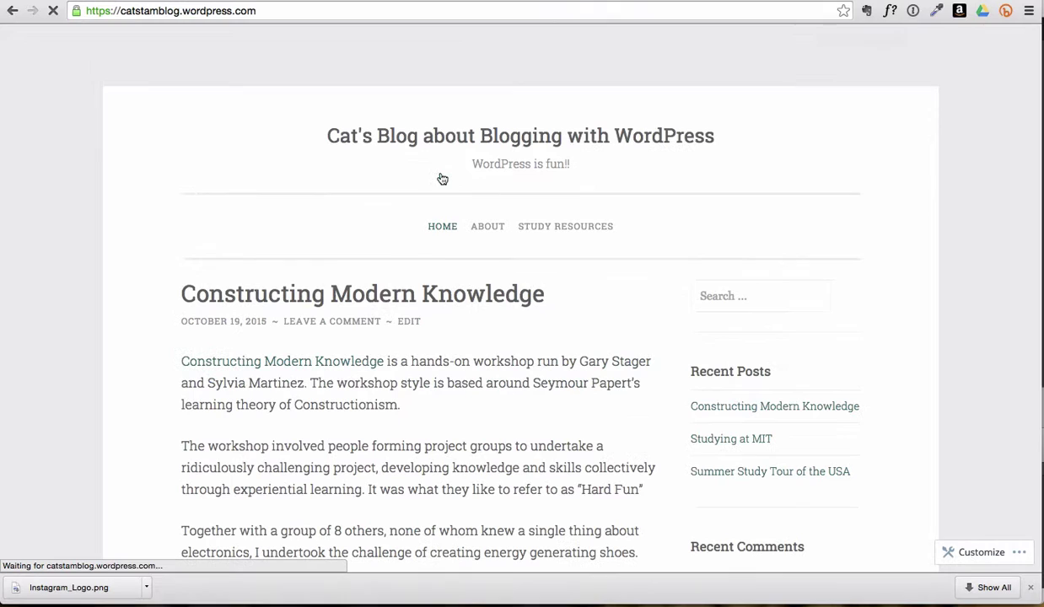
scroll(205, 400, "down", 6)
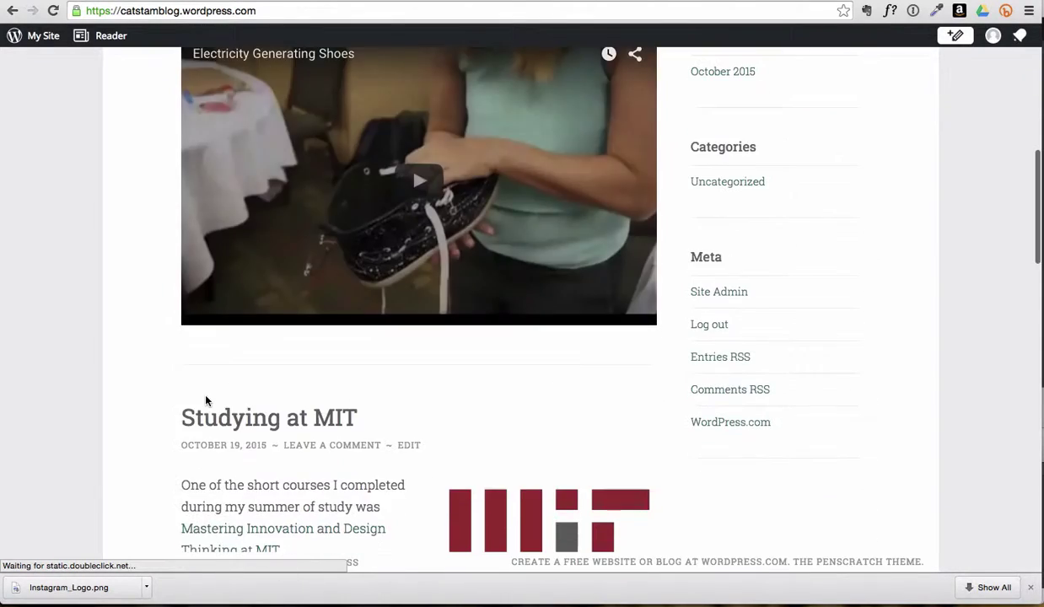
scroll(205, 400, "down", 4)
scroll(205, 401, "up", 10)
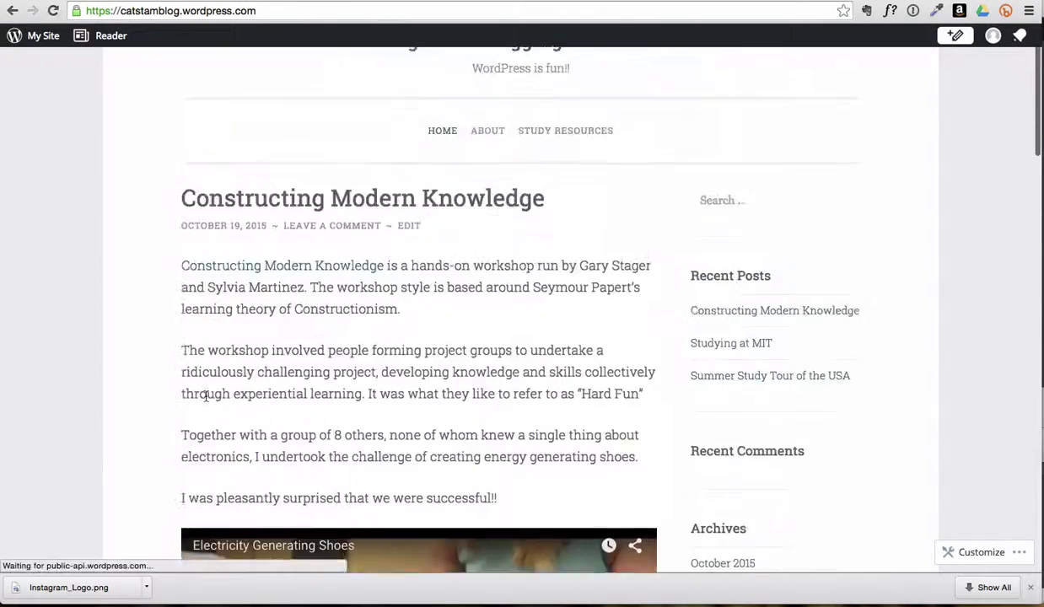
scroll(205, 397, "up", 2)
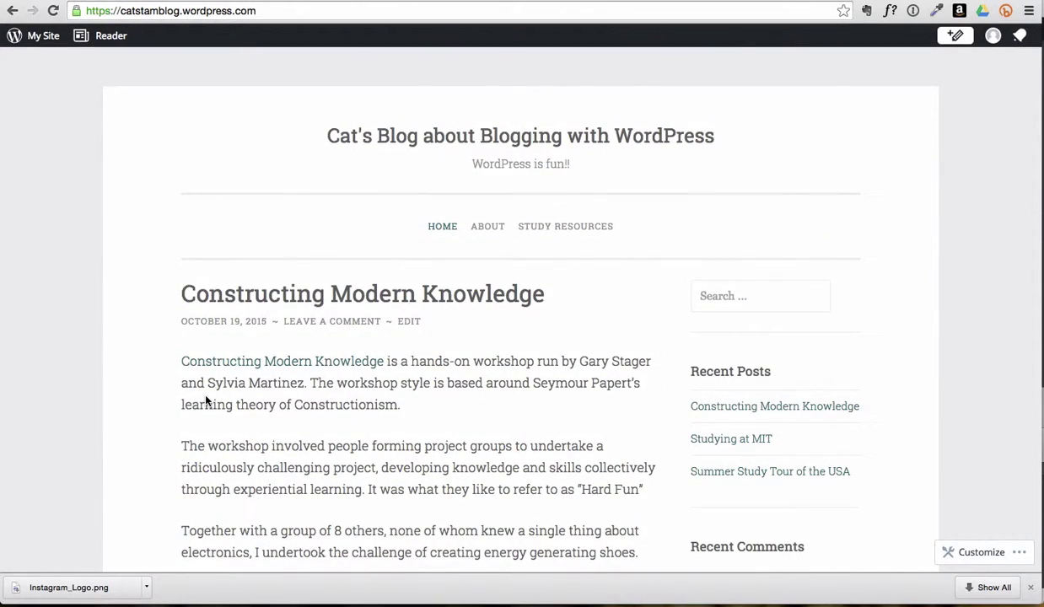